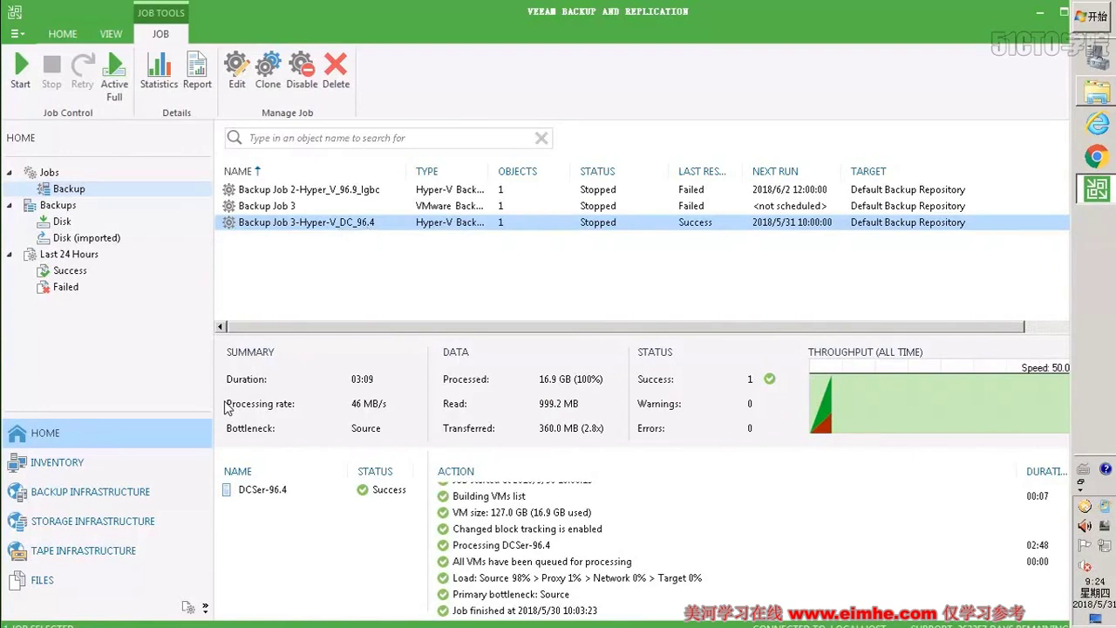
Edit Backup Job 3-Hyper-V_DC_96.4 and advance through its settings to the schedule options.
right_click(403, 225)
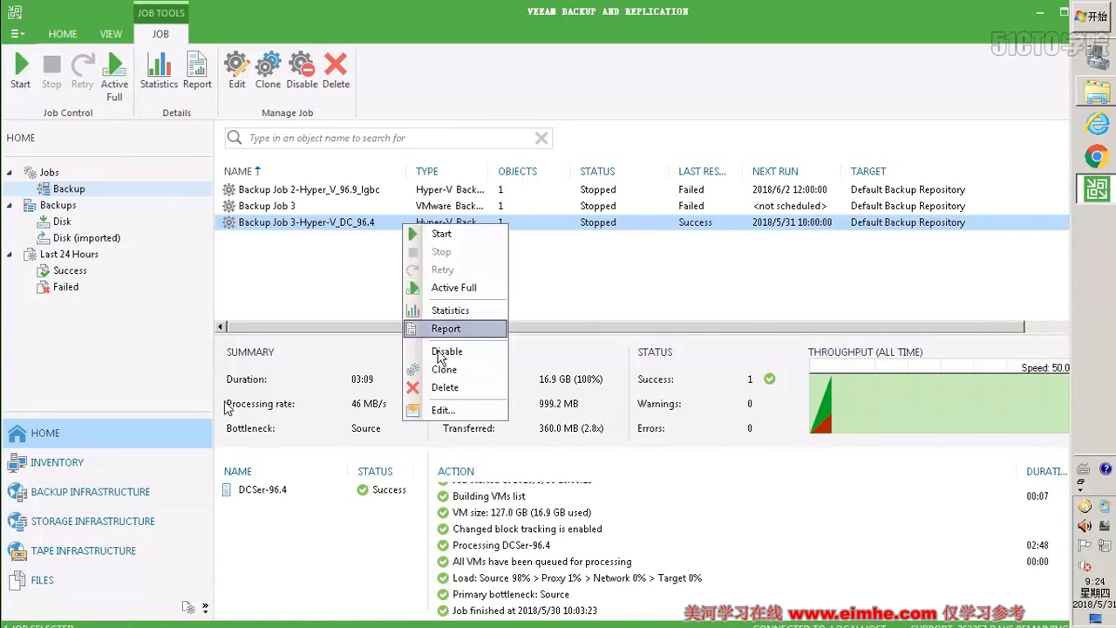
click(442, 411)
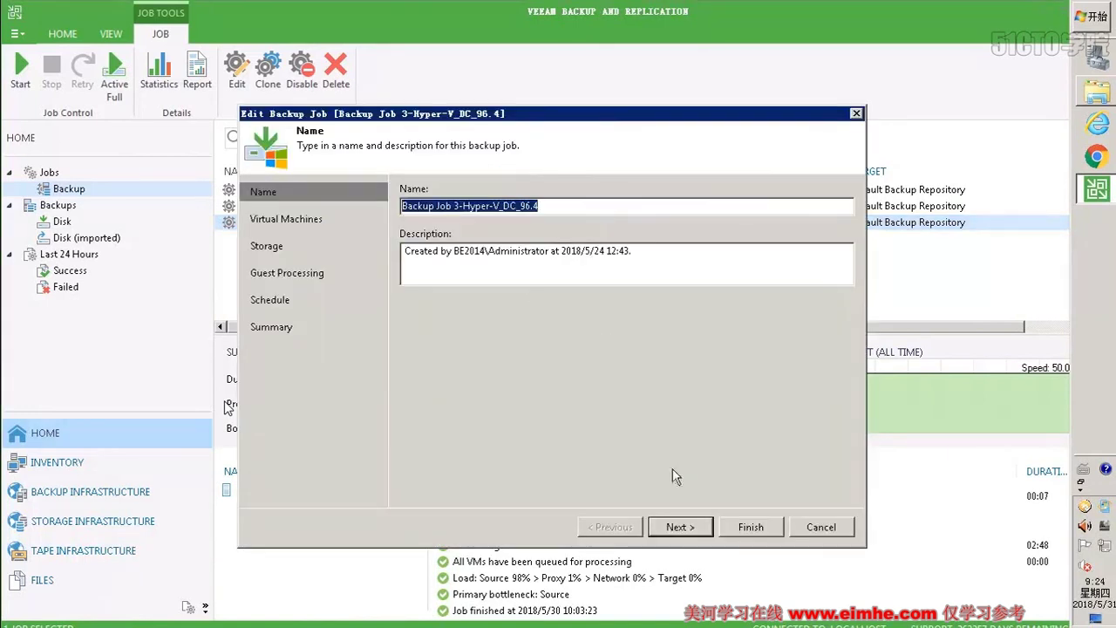
click(676, 529)
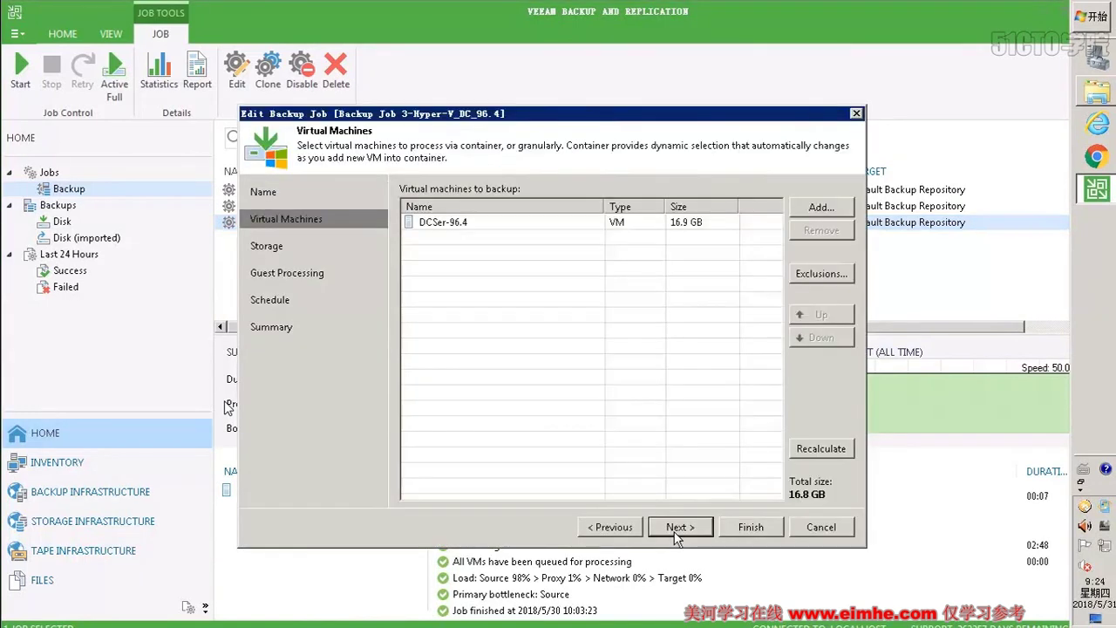
click(676, 528)
click(675, 528)
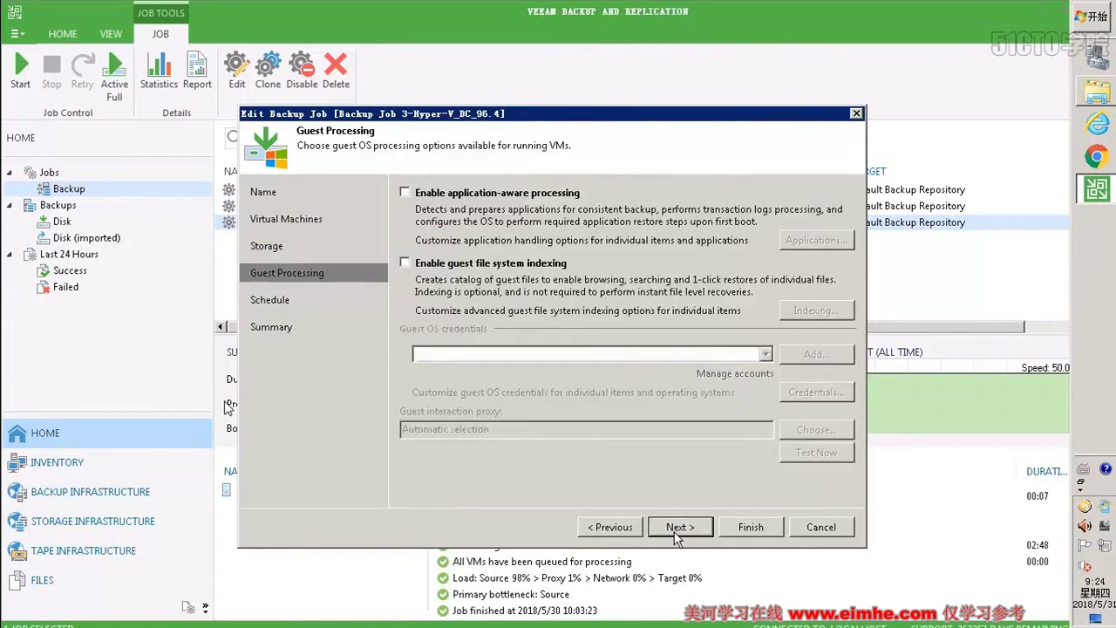
click(675, 529)
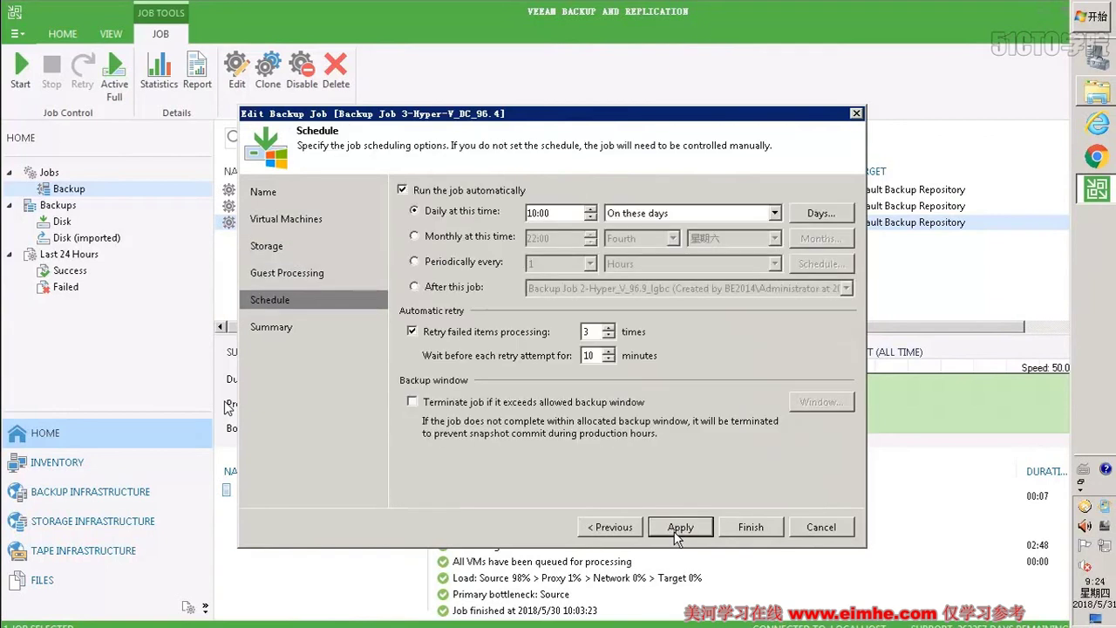
click(482, 262)
click(647, 265)
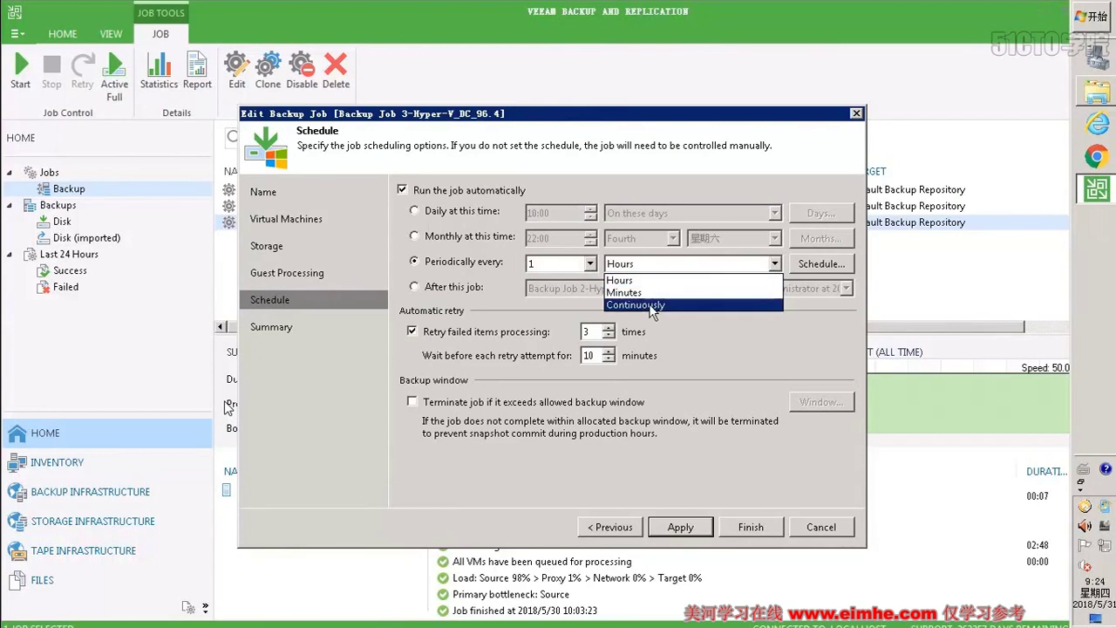
click(654, 306)
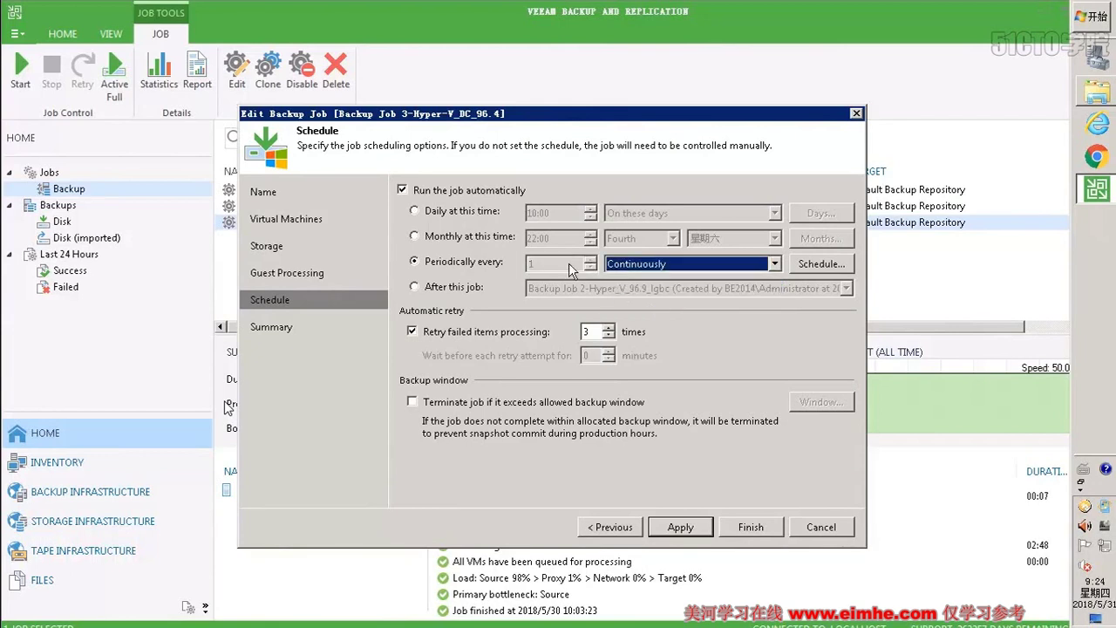
click(629, 270)
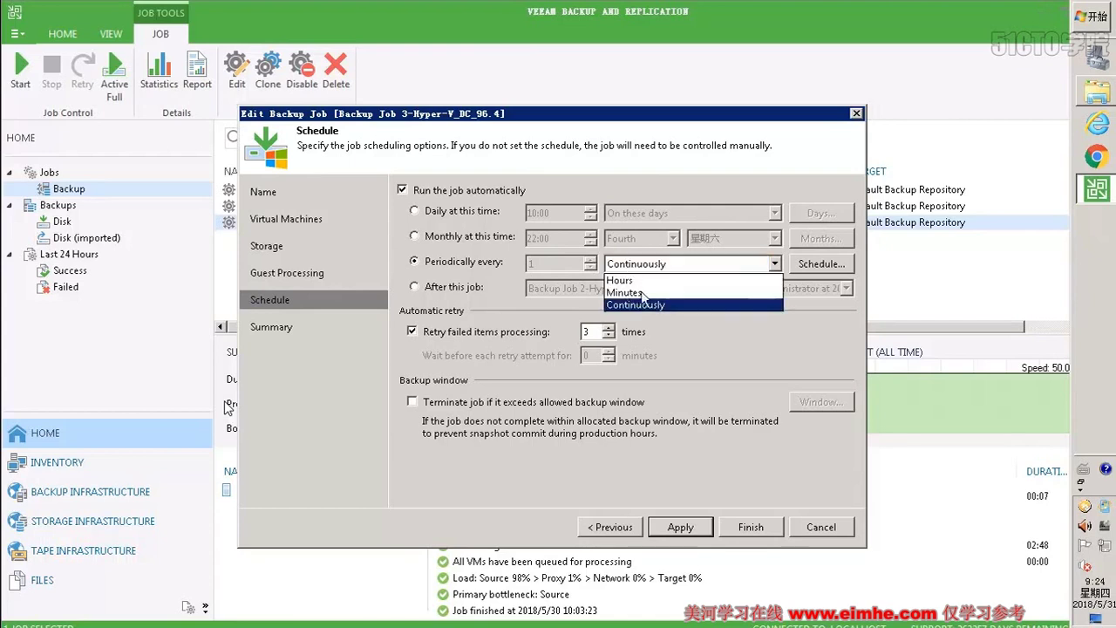
click(639, 281)
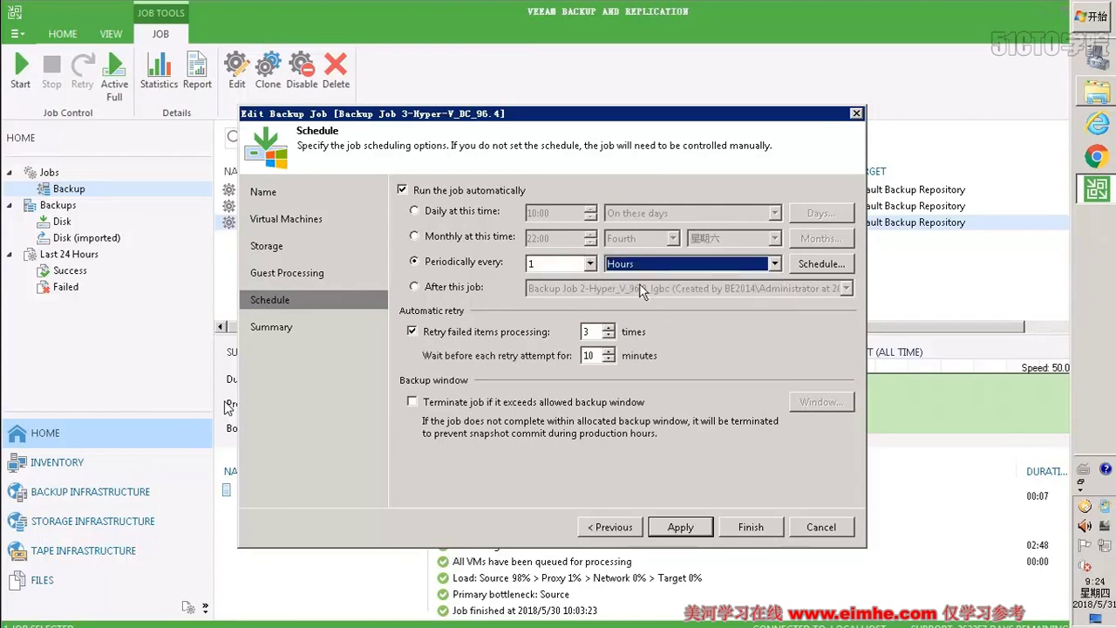
click(478, 213)
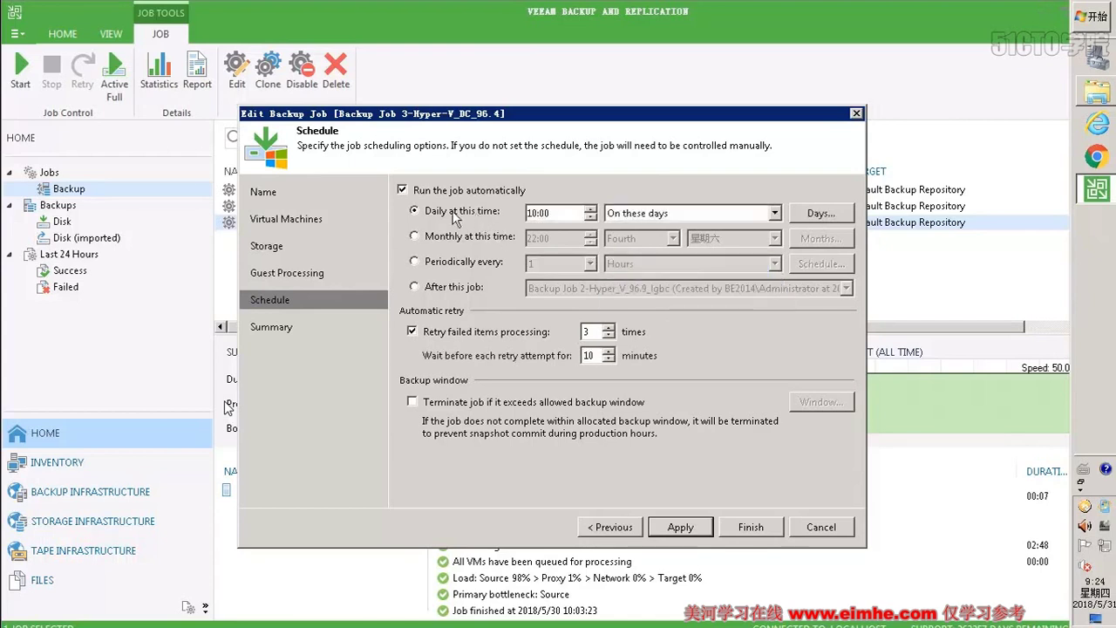
Disable automatic running of the backup job, apply the change and finish editing the job.
click(461, 193)
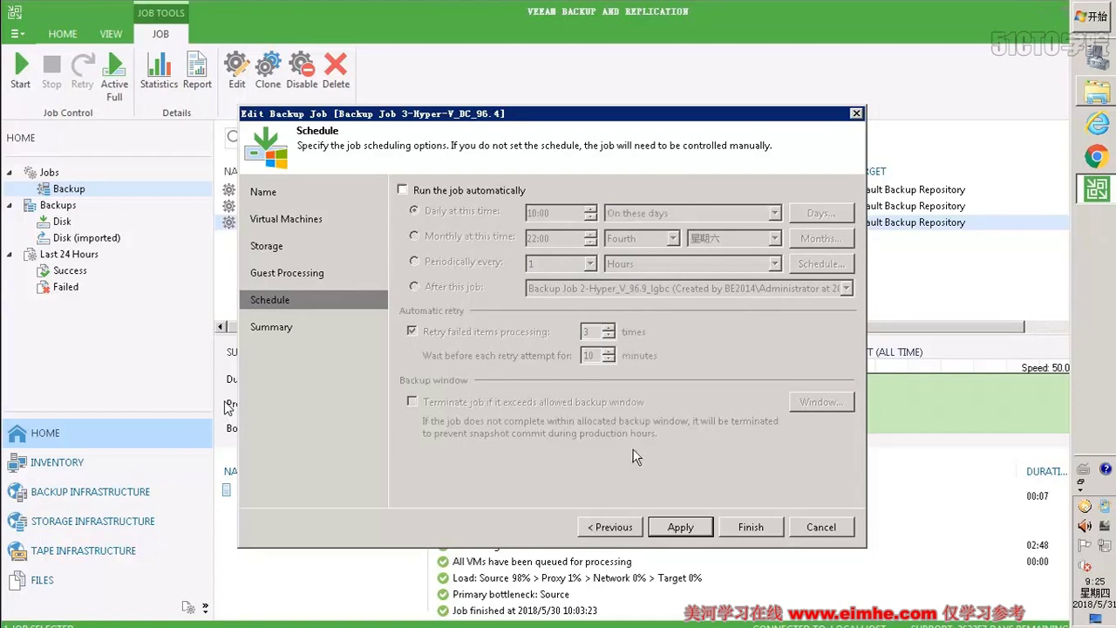
click(676, 527)
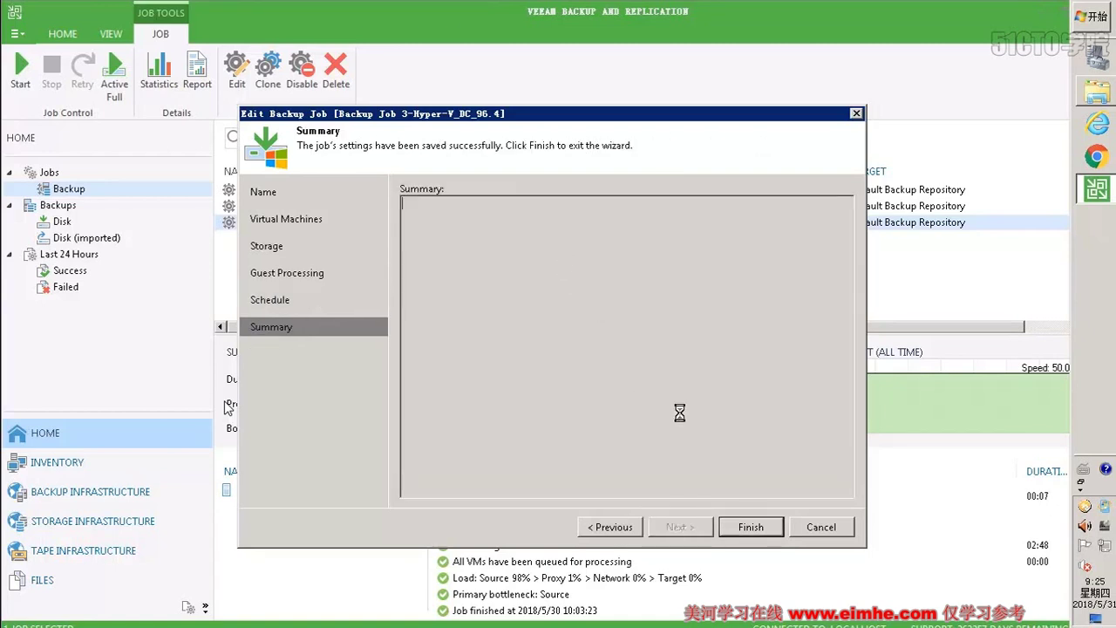
click(748, 528)
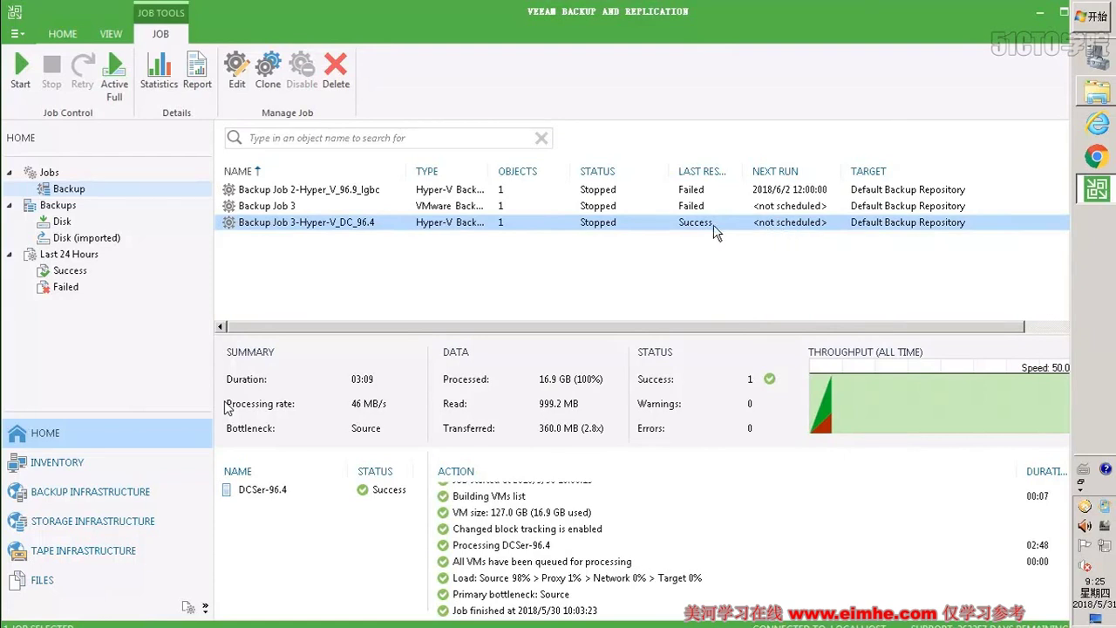
Display the backups stored on disk.
click(91, 239)
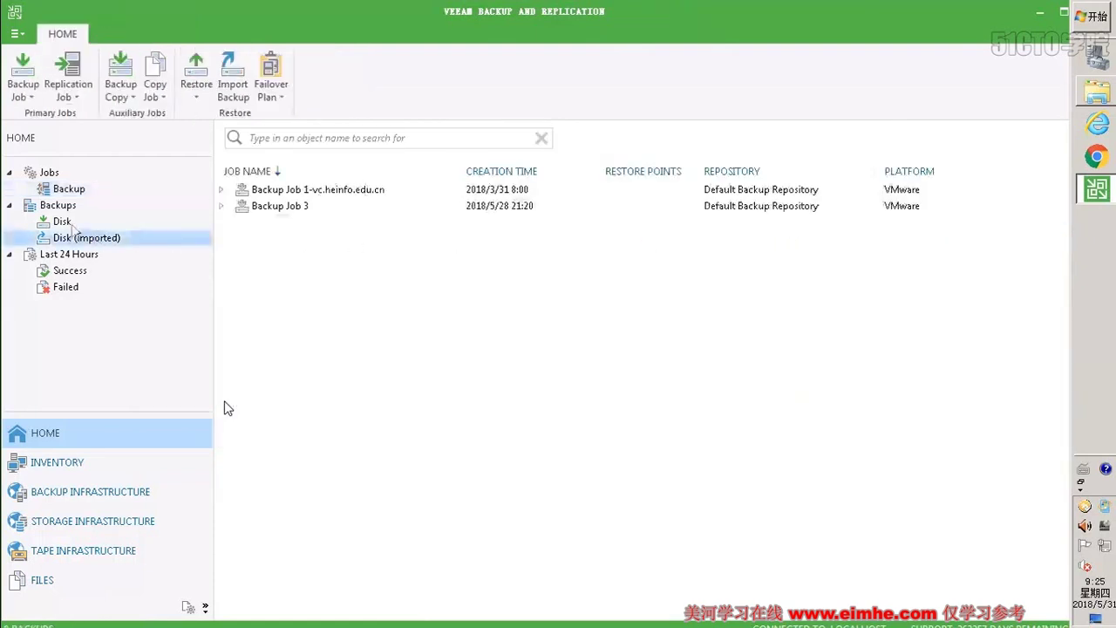
click(63, 221)
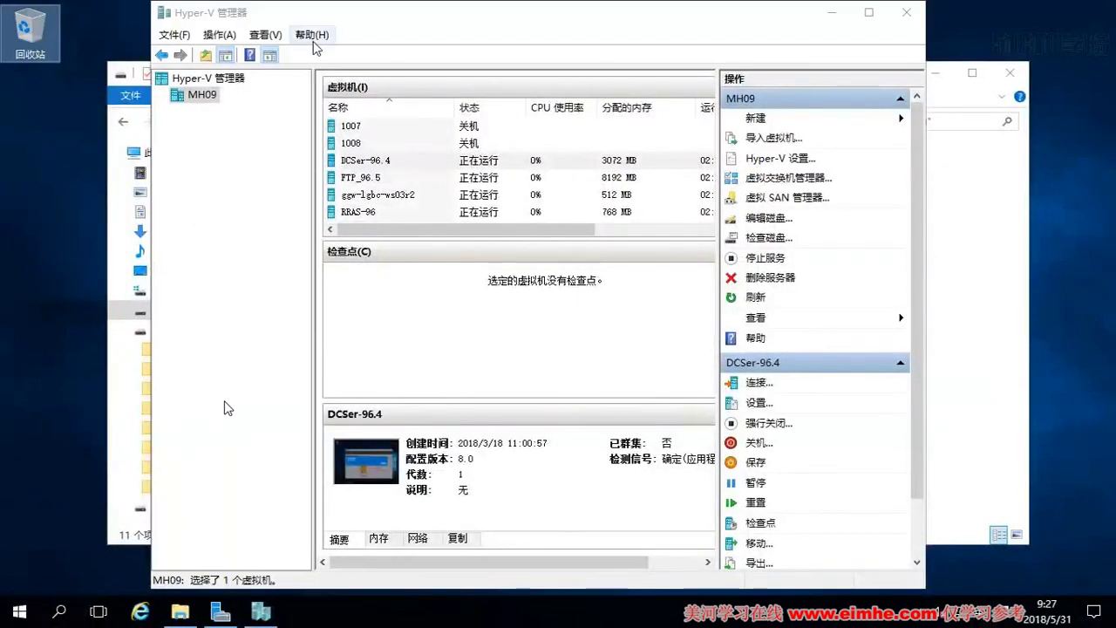
In Hyper-V Manager, locate the DCSer-96.4 virtual machine and examine its files in D:\Hyper-V\WS16-DCSer-96.4 with File Explorer.
click(393, 165)
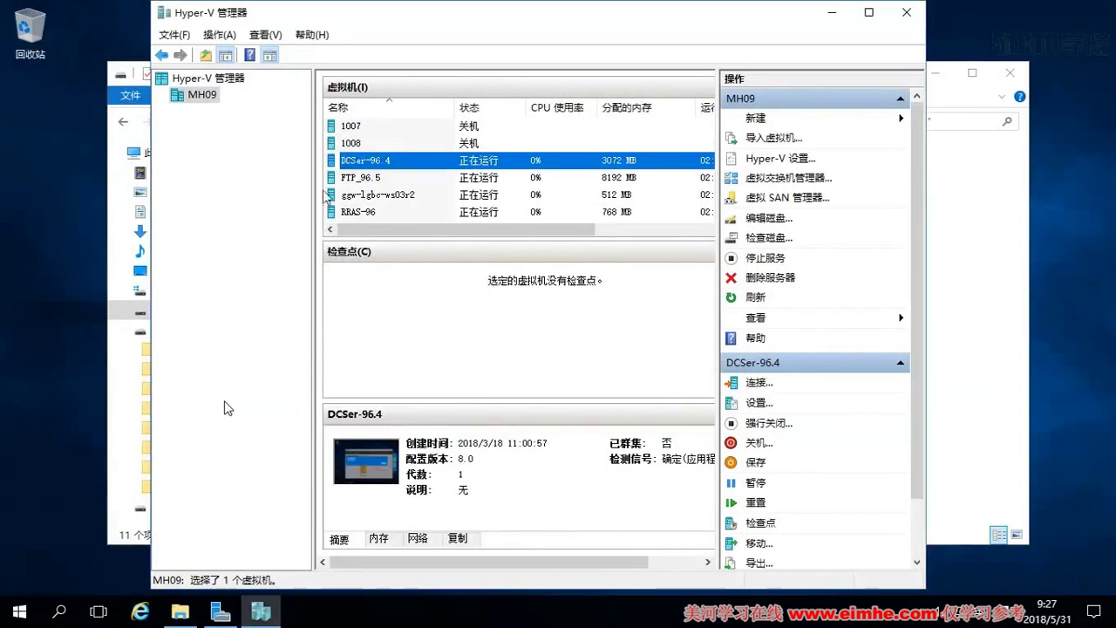
click(387, 166)
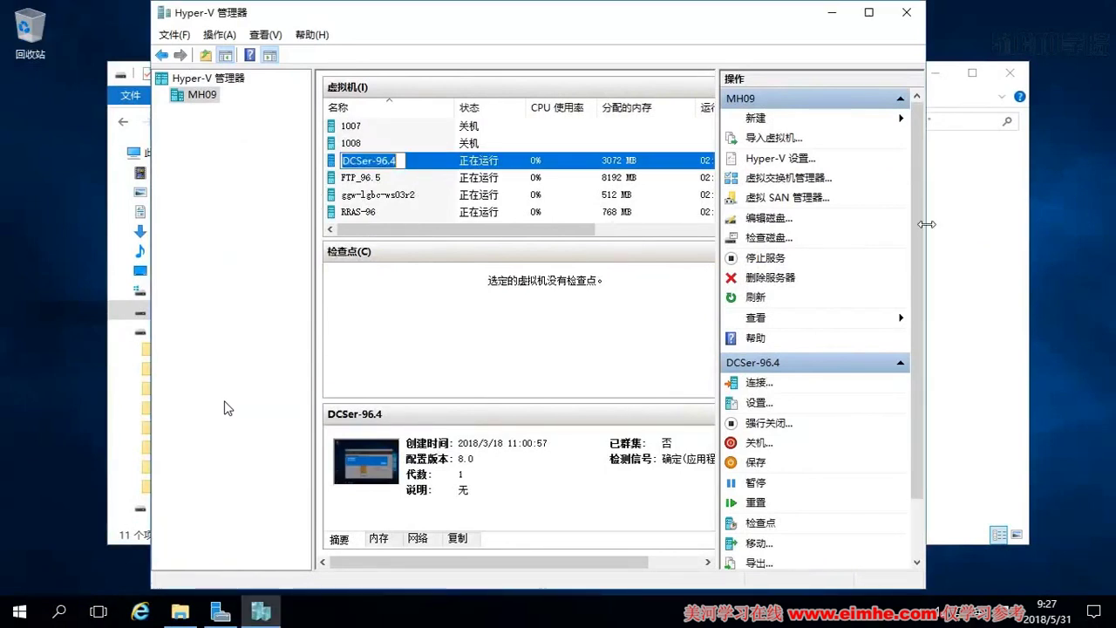
click(942, 224)
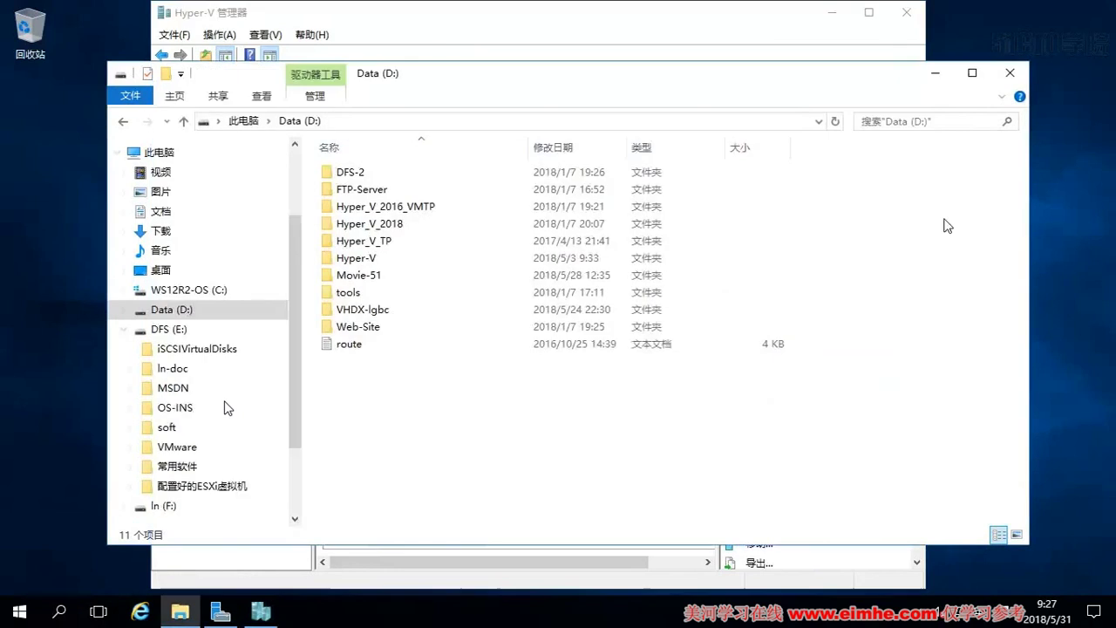
double_click(391, 260)
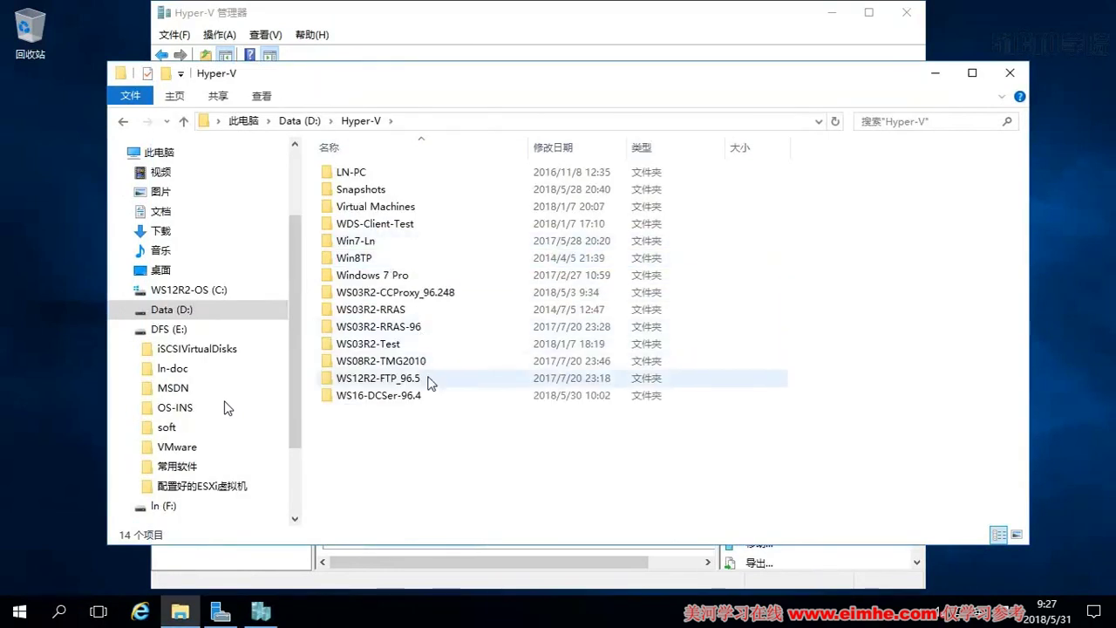
double_click(425, 401)
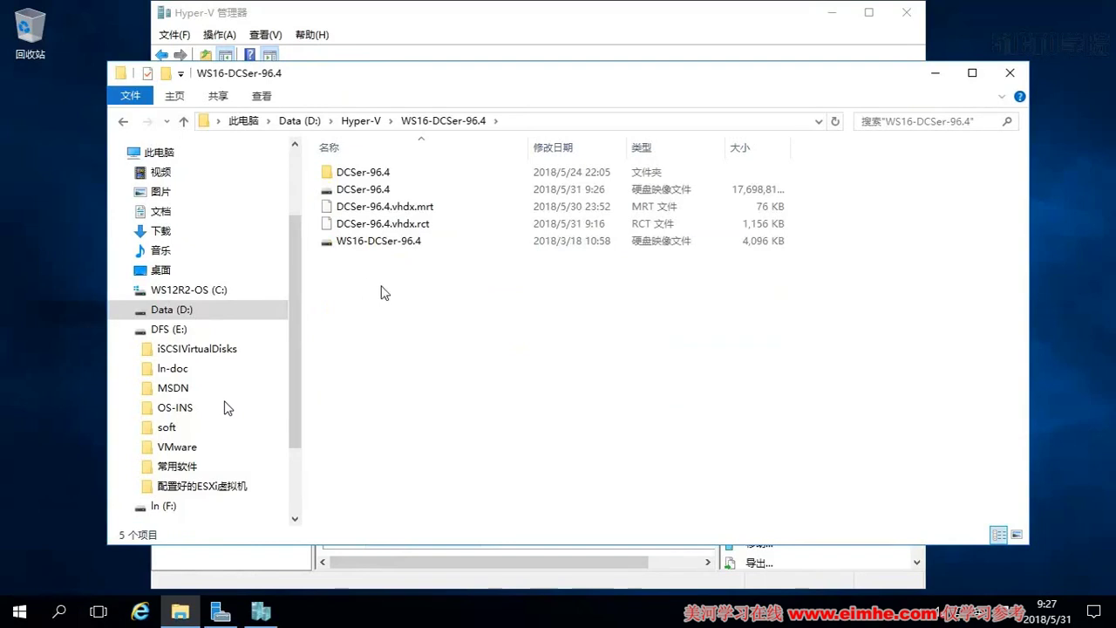
click(410, 40)
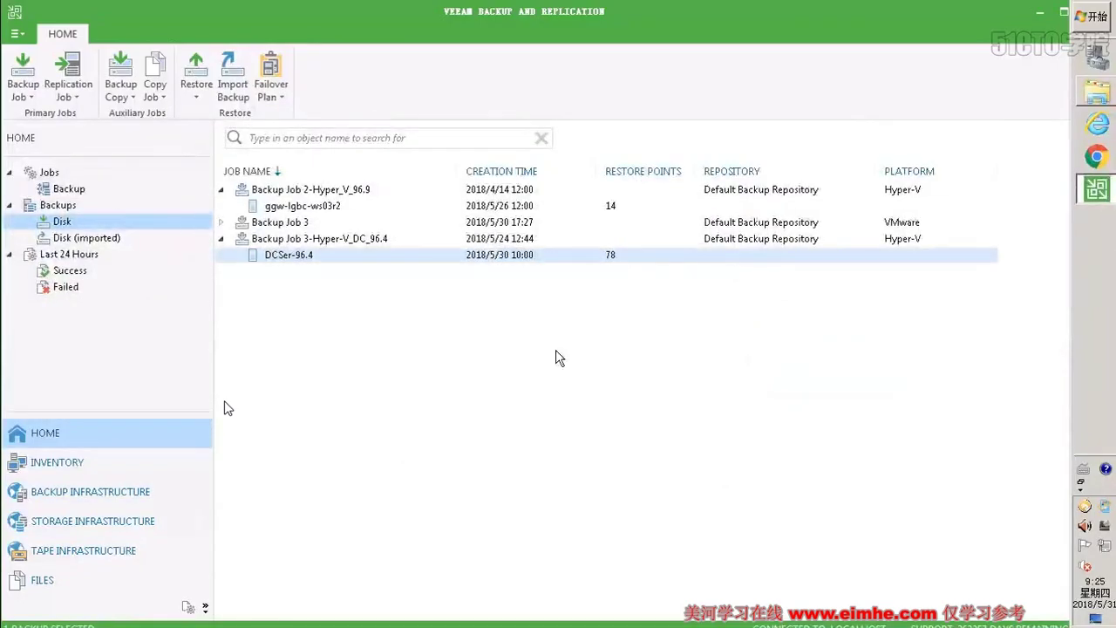
Switch to Windows Explorer on the backup server and view the computer's system properties, including processor and memory.
click(1097, 94)
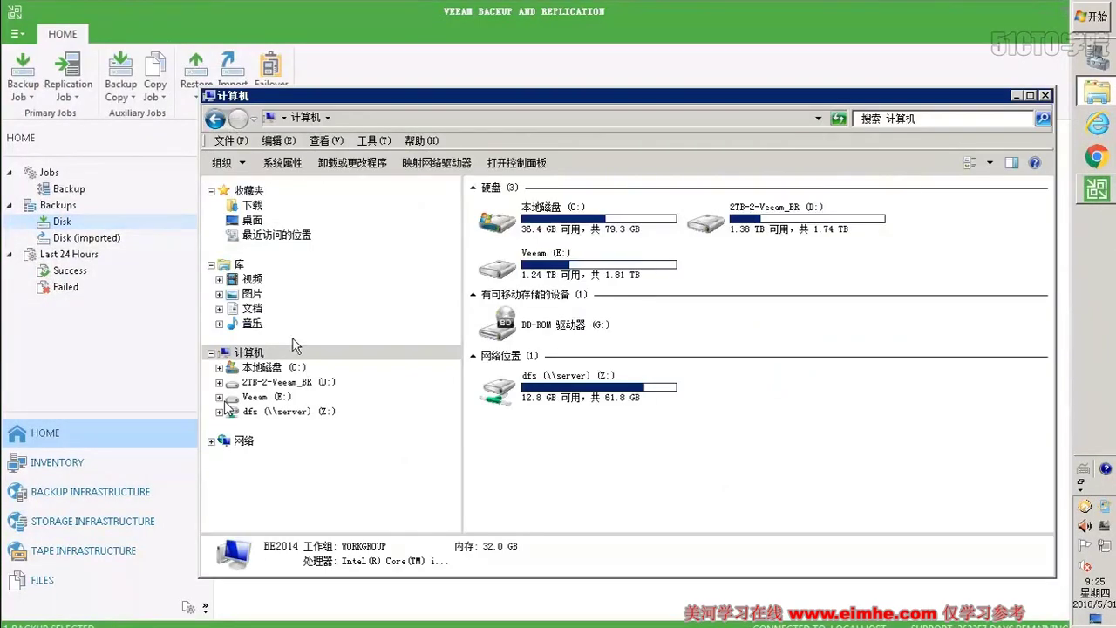
right_click(275, 353)
click(330, 519)
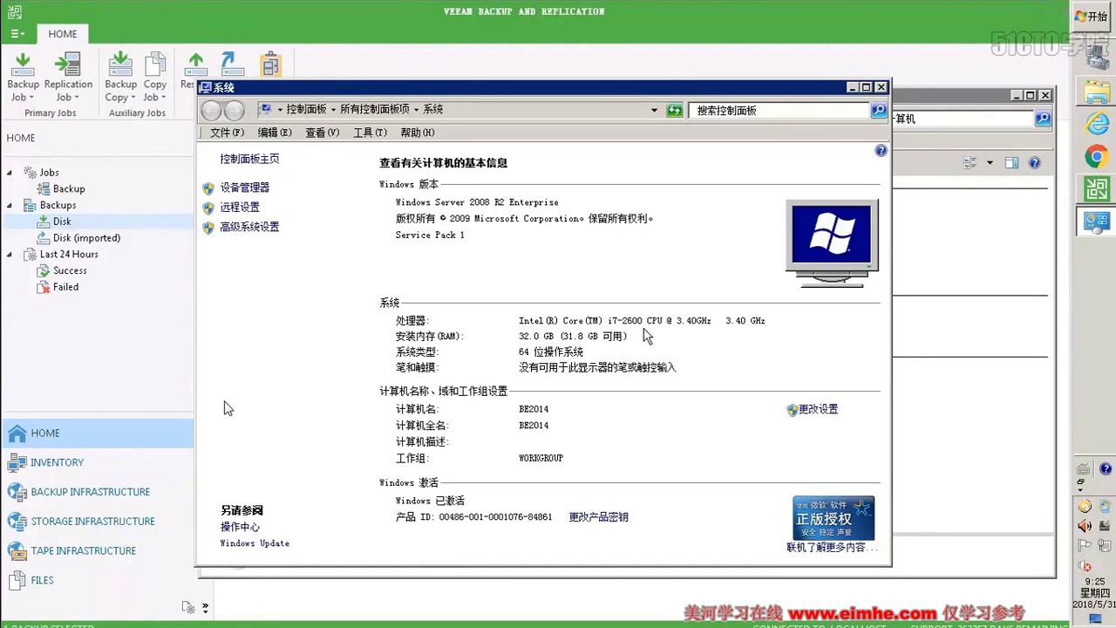
Open Server Manager for the backup server and examine its disks and volumes in Disk Management.
click(1092, 94)
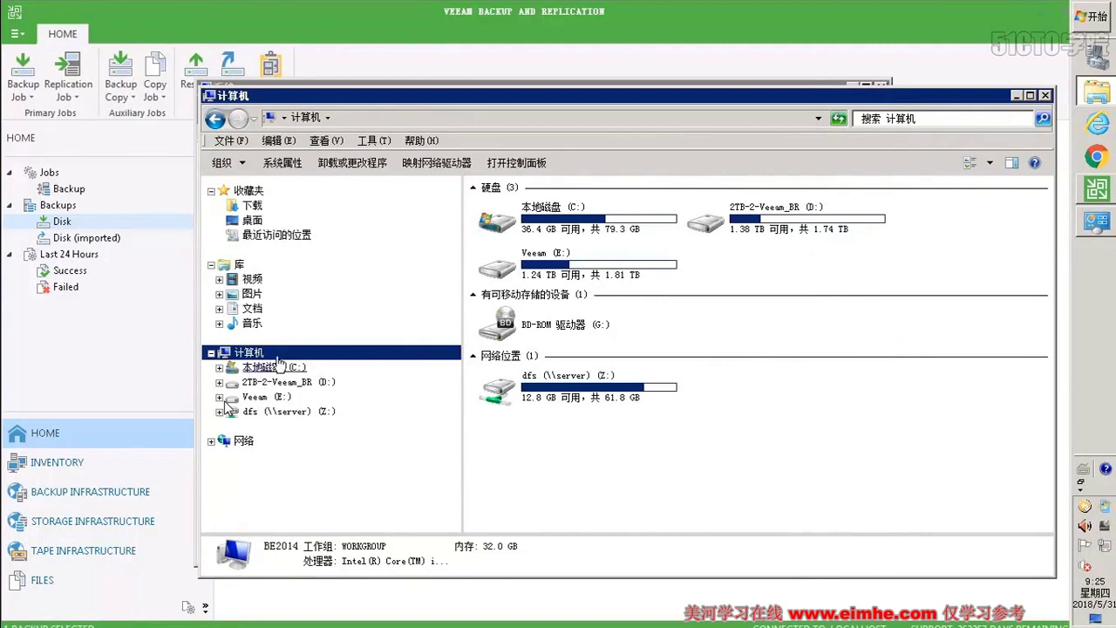
right_click(277, 355)
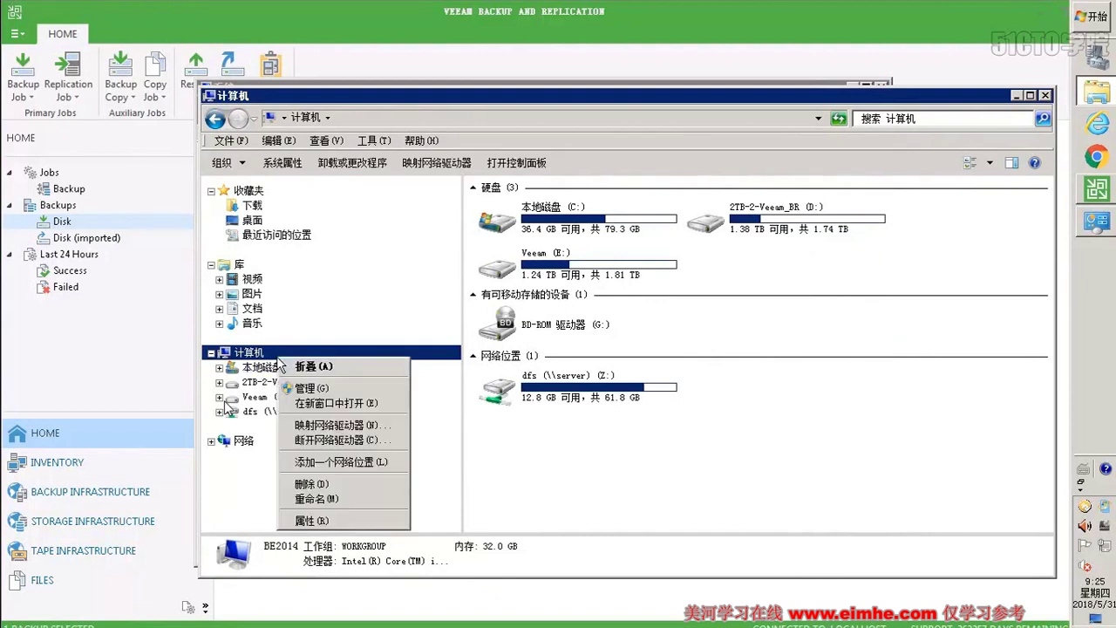
click(342, 389)
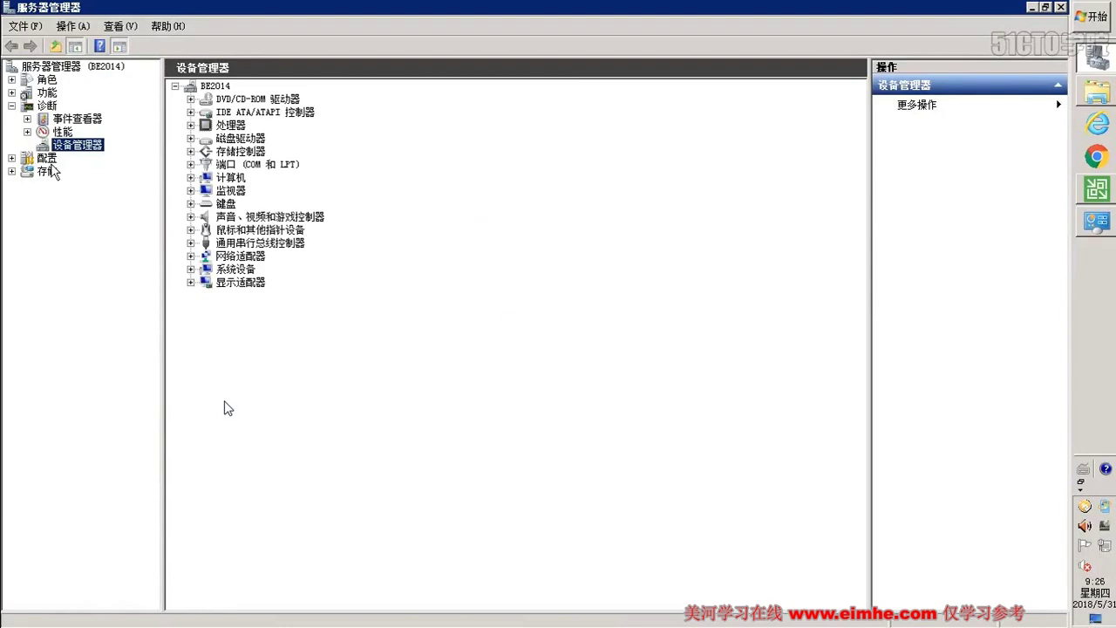
click(13, 158)
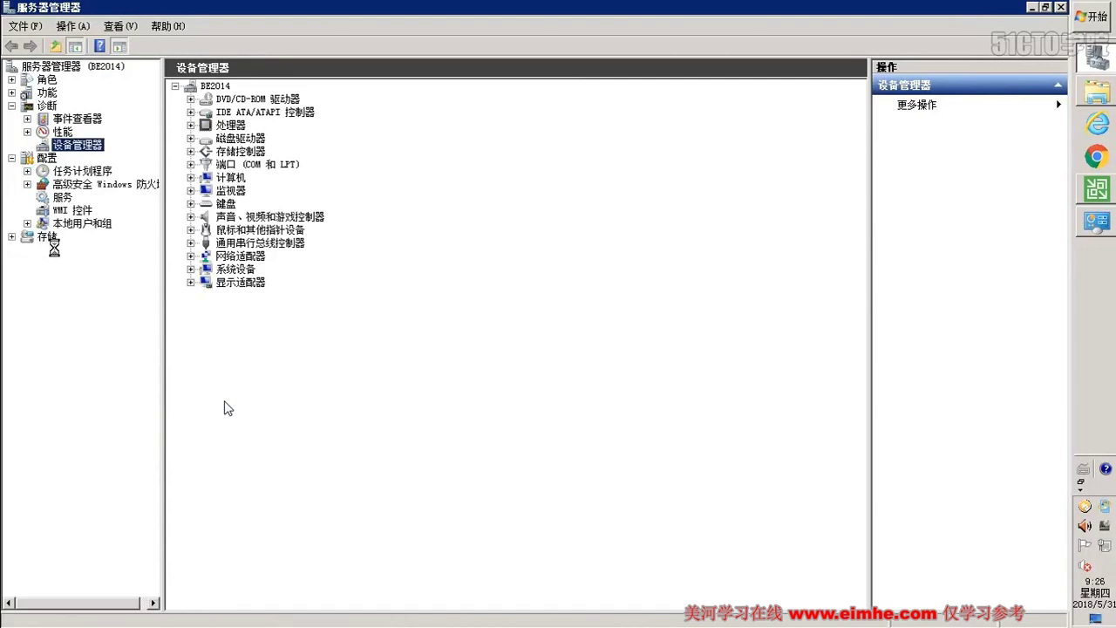
click(66, 264)
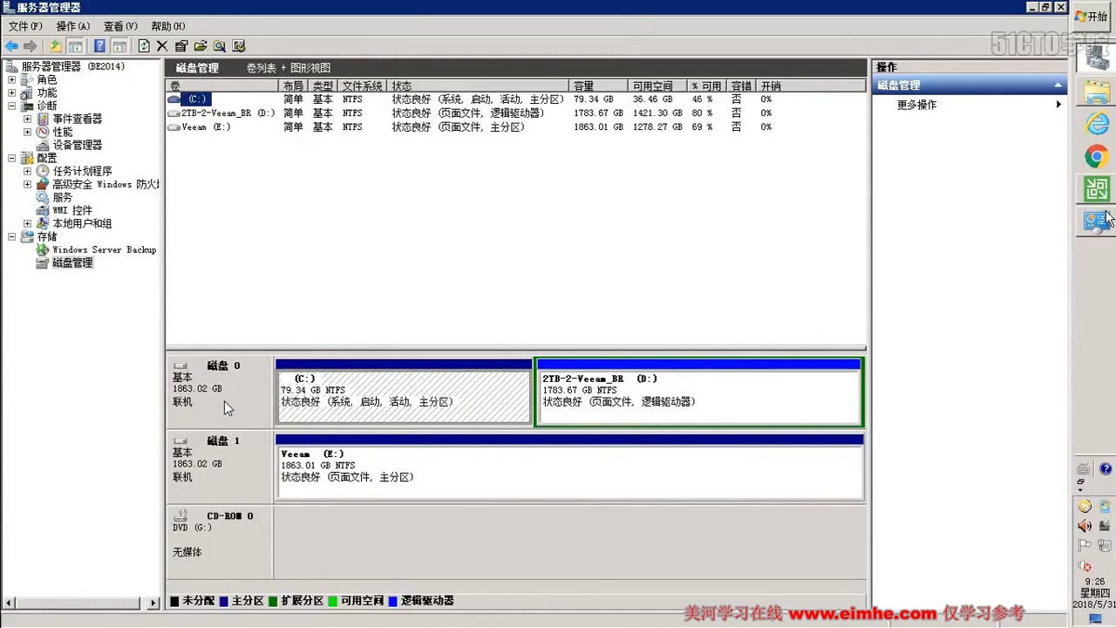
Return to Veeam Backup and Replication and start an Instant VM Recovery of DCSer-96.4 from Backup Job 3-Hyper-V_DC_96.4.
click(1097, 188)
right_click(391, 256)
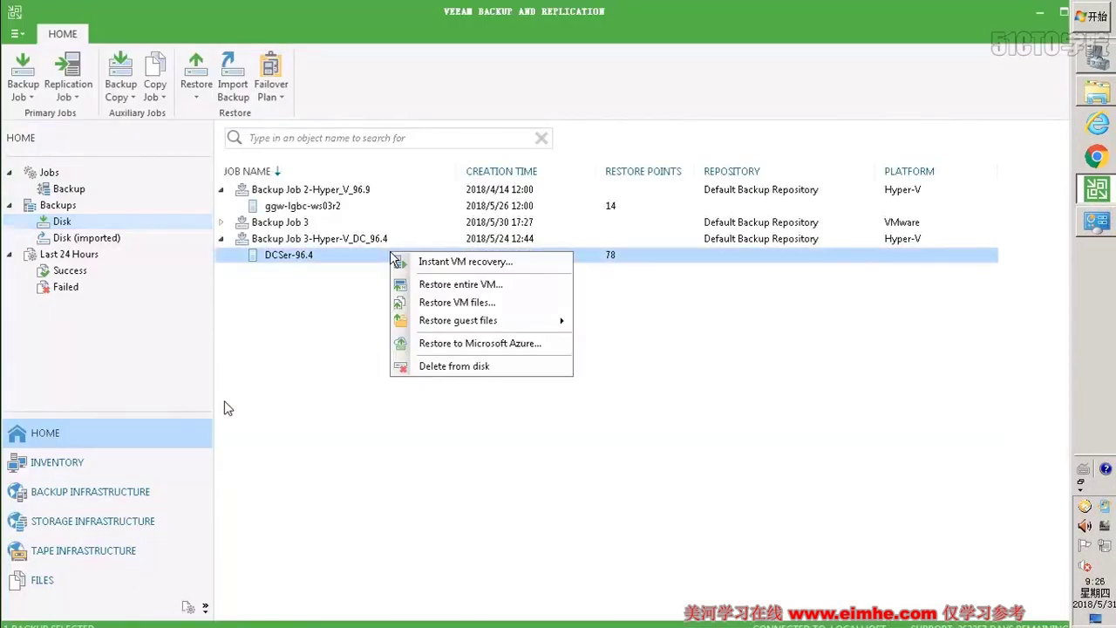
click(503, 270)
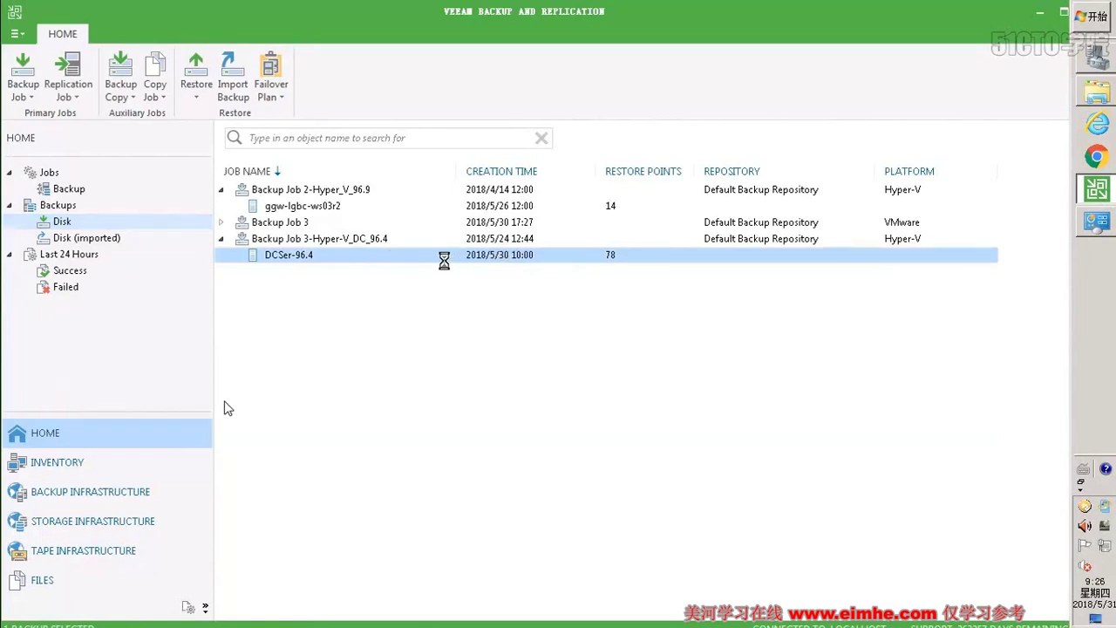
click(490, 252)
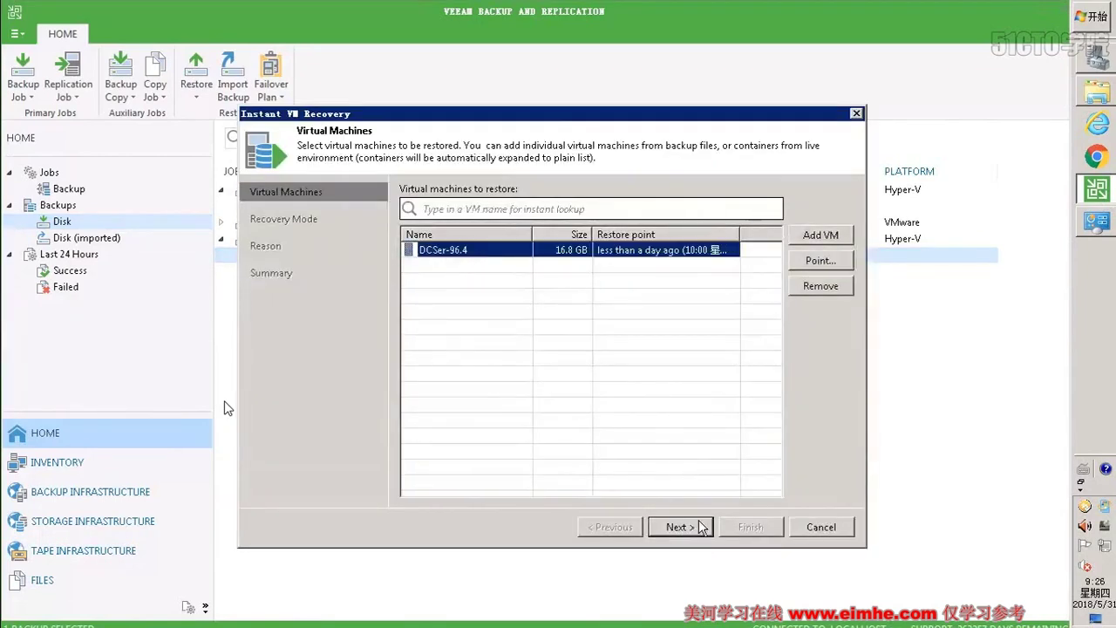
List the available restore points for DCSer-96.4 under Backup Job 3-Hyper-V_DC_96.4 and widen the Job column.
click(828, 262)
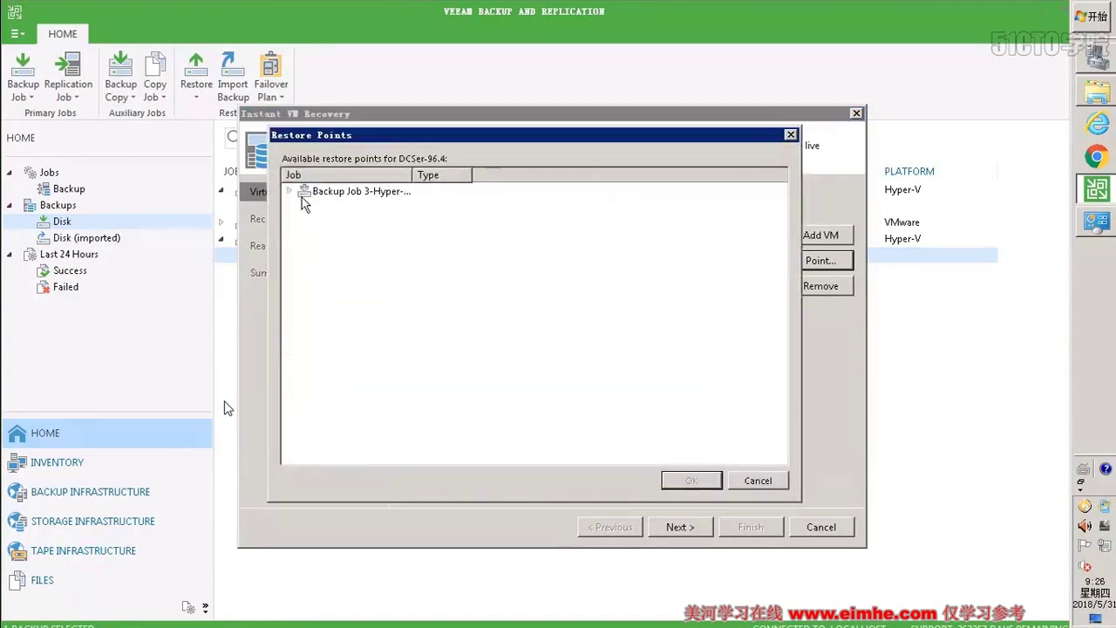
click(290, 196)
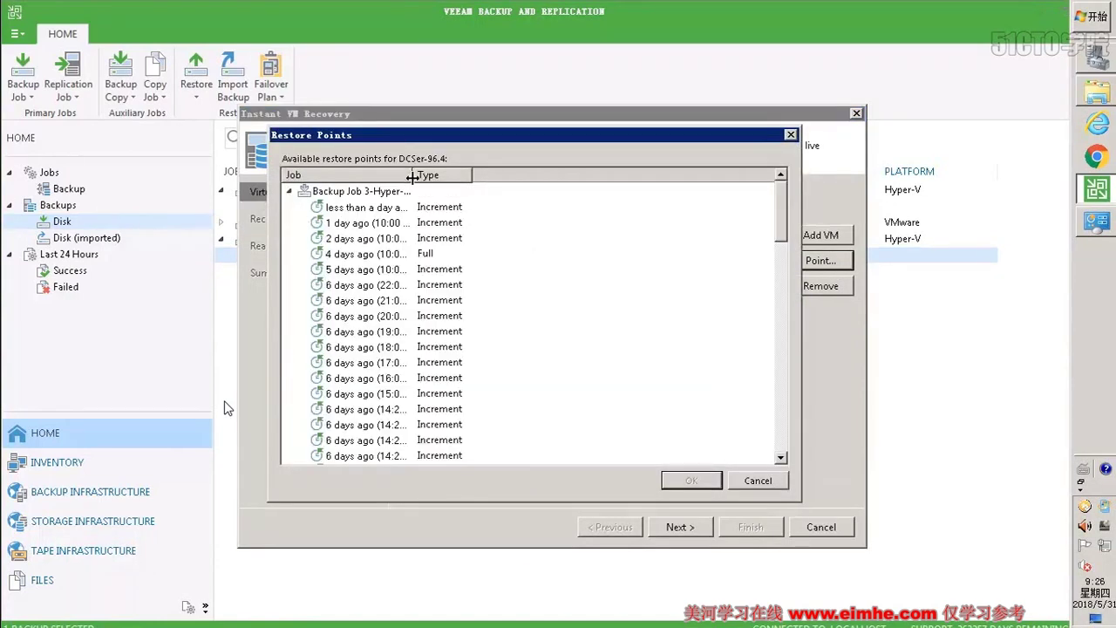
drag(412, 175, 502, 176)
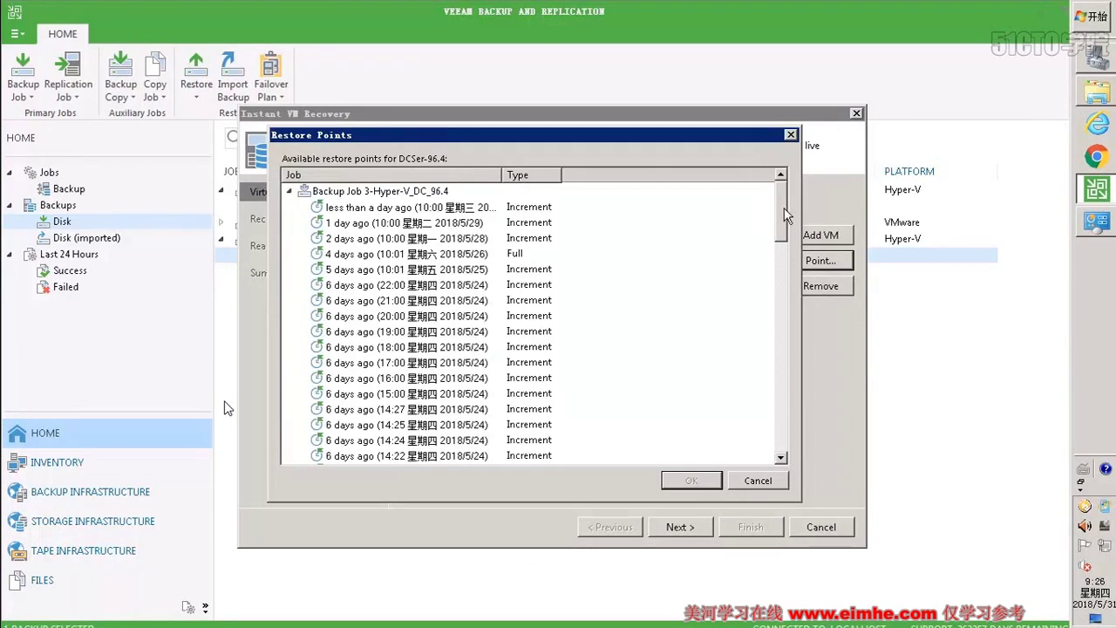
Examine the restore points for DCSer-96.4, from the oldest full backup of 2018/5/24 to the full backup of 2018/5/26.
drag(784, 216, 755, 442)
click(550, 457)
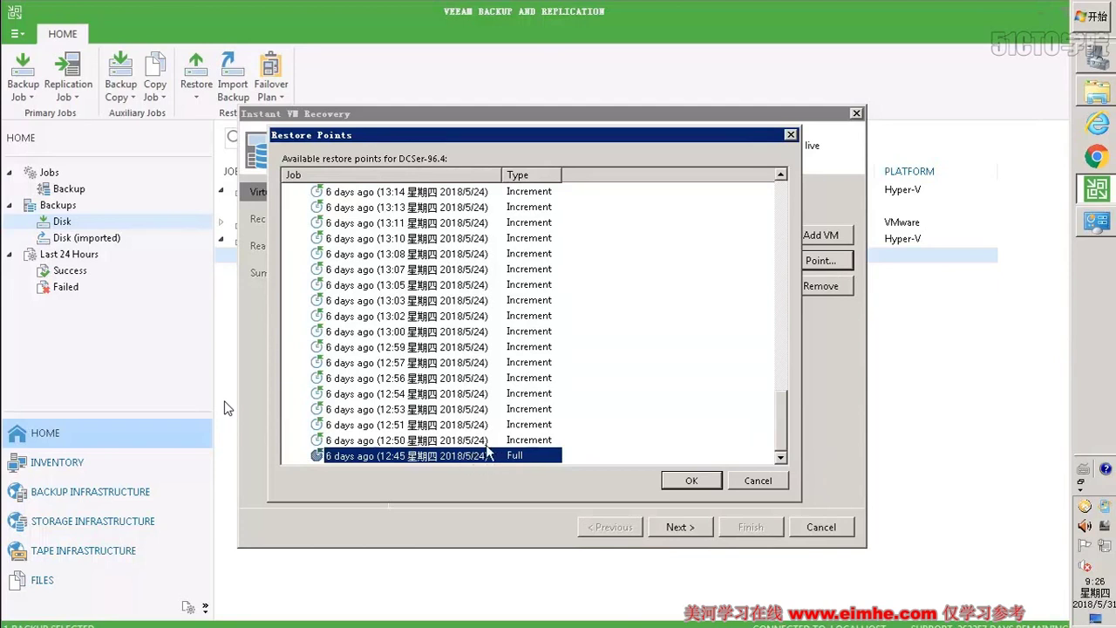
click(410, 444)
click(413, 425)
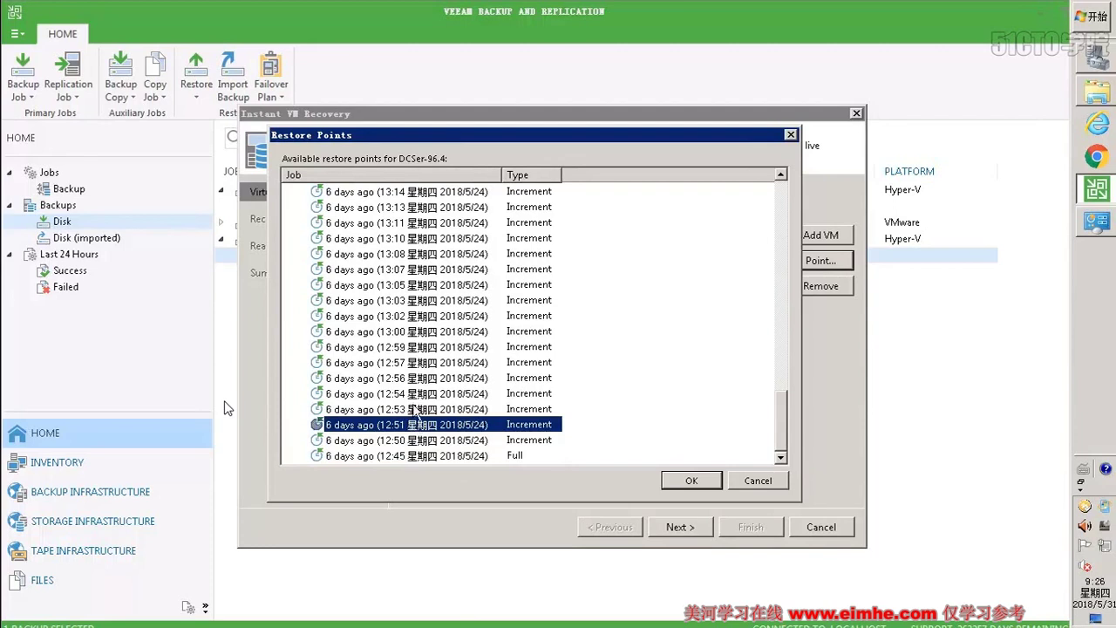
click(415, 393)
click(413, 364)
click(418, 347)
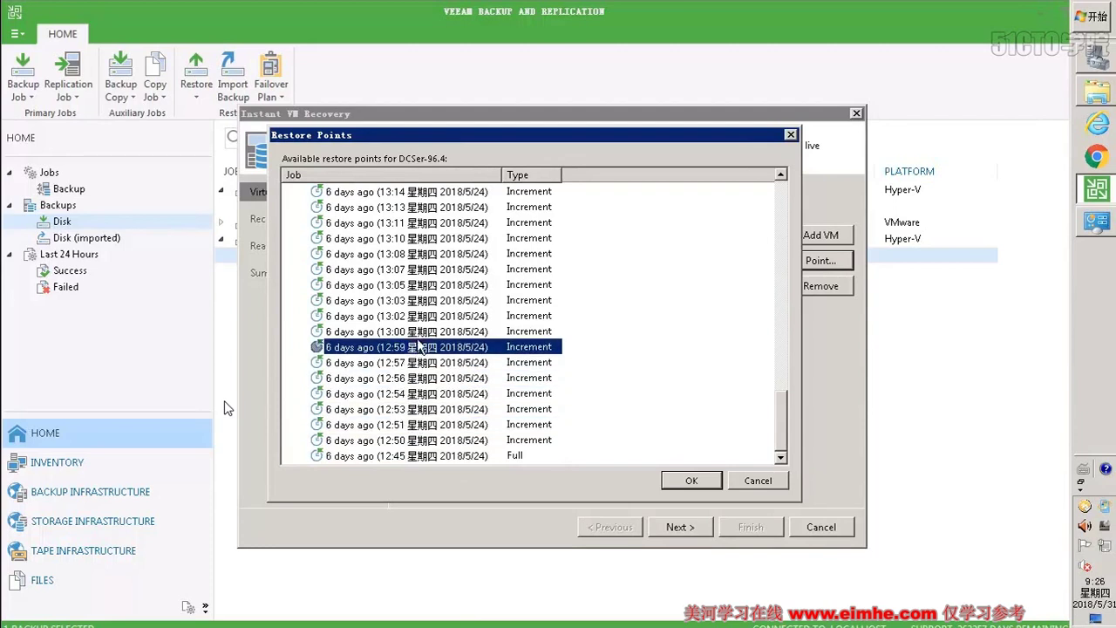
click(423, 332)
click(431, 317)
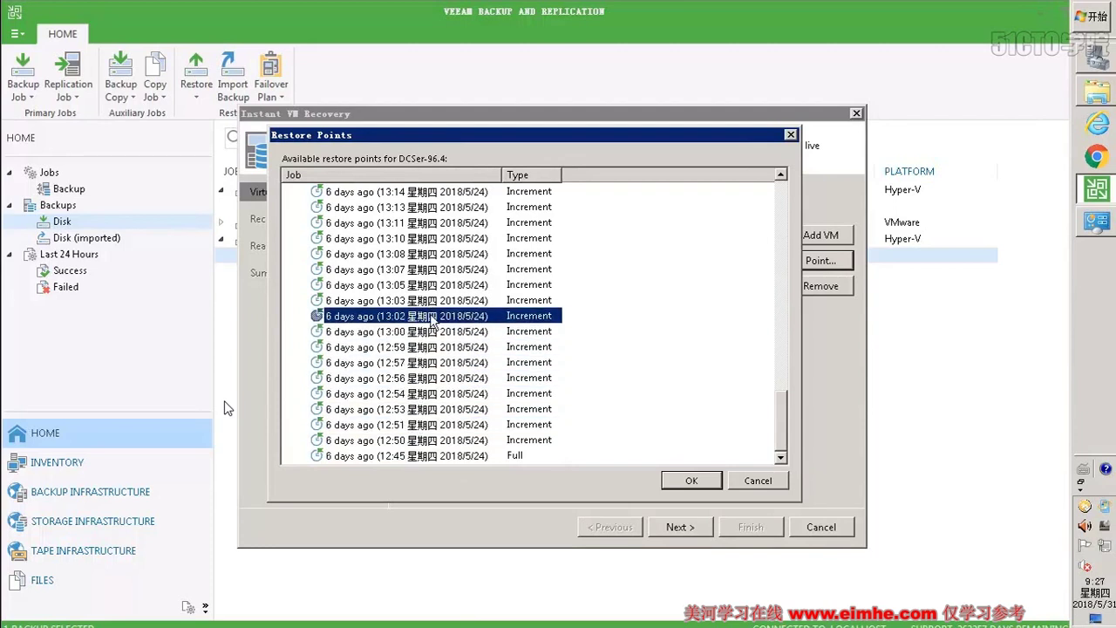
click(425, 300)
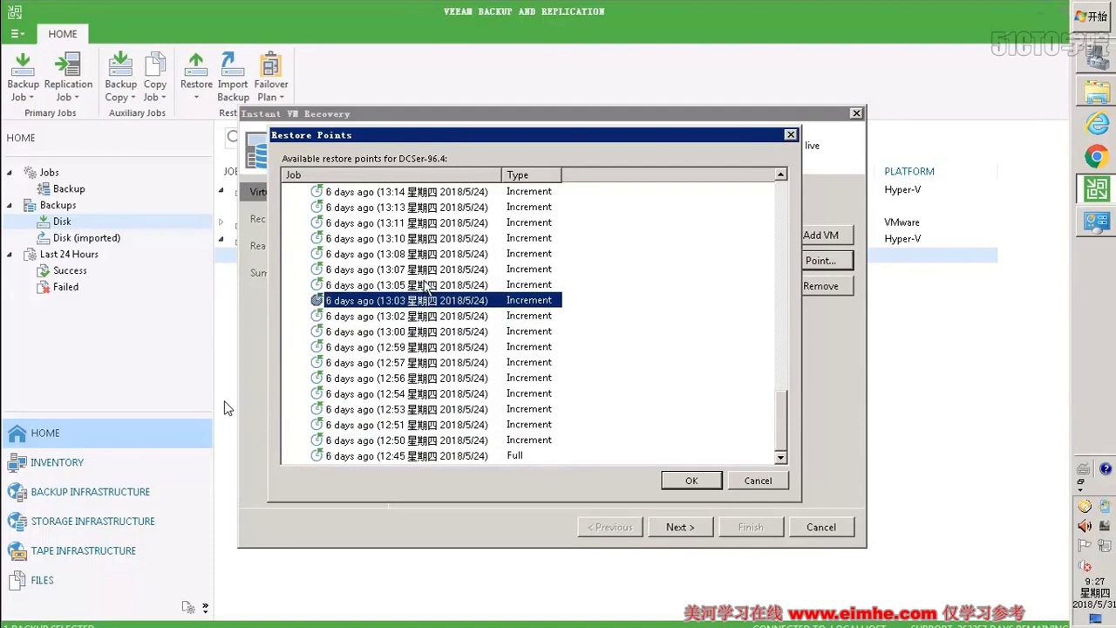
scroll(426, 285, up, 2)
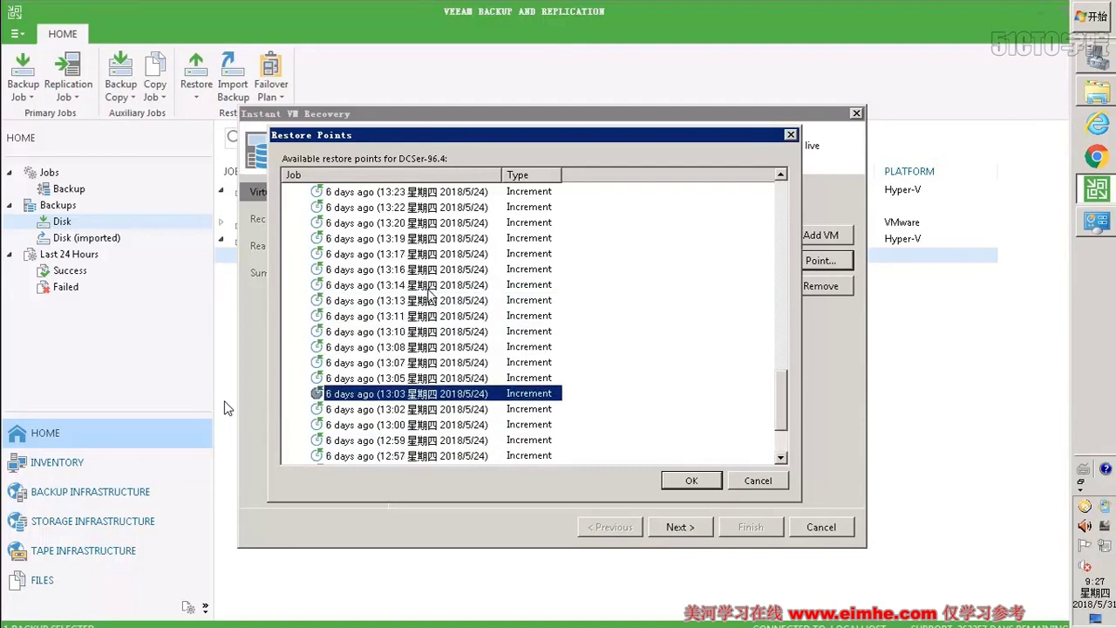
scroll(428, 295, up, 3)
scroll(418, 307, up, 10)
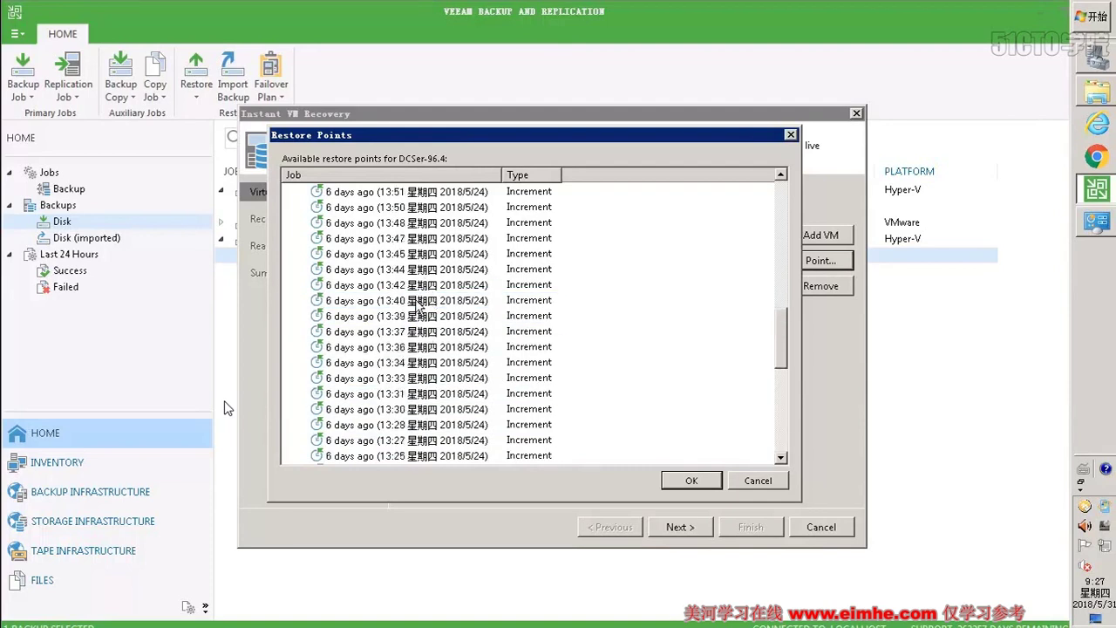
scroll(418, 305, up, 5)
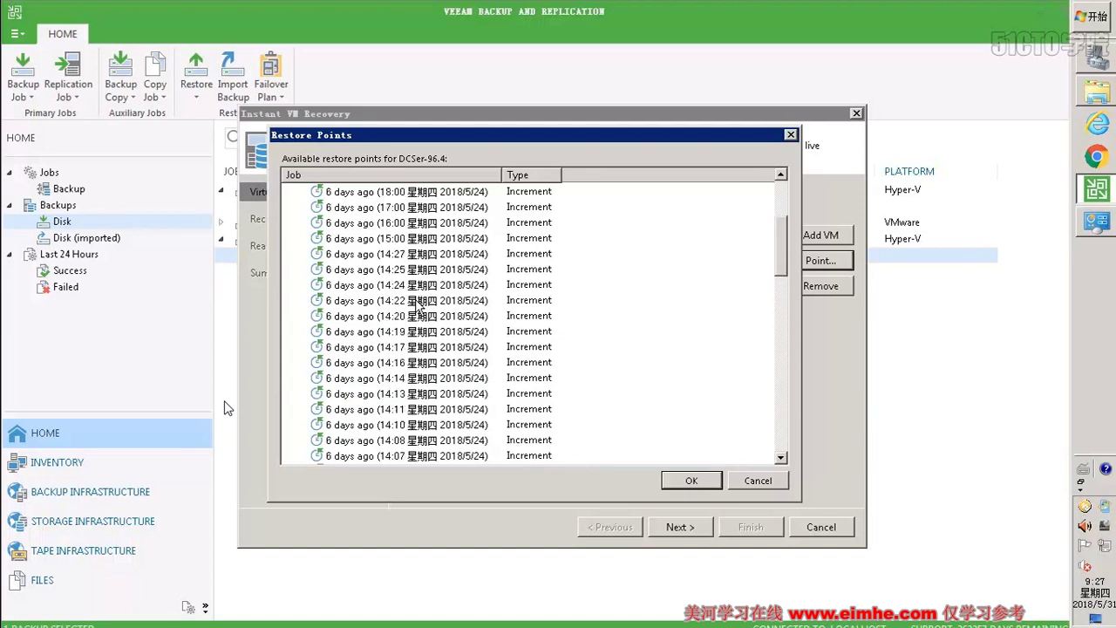
scroll(410, 336, down, 1)
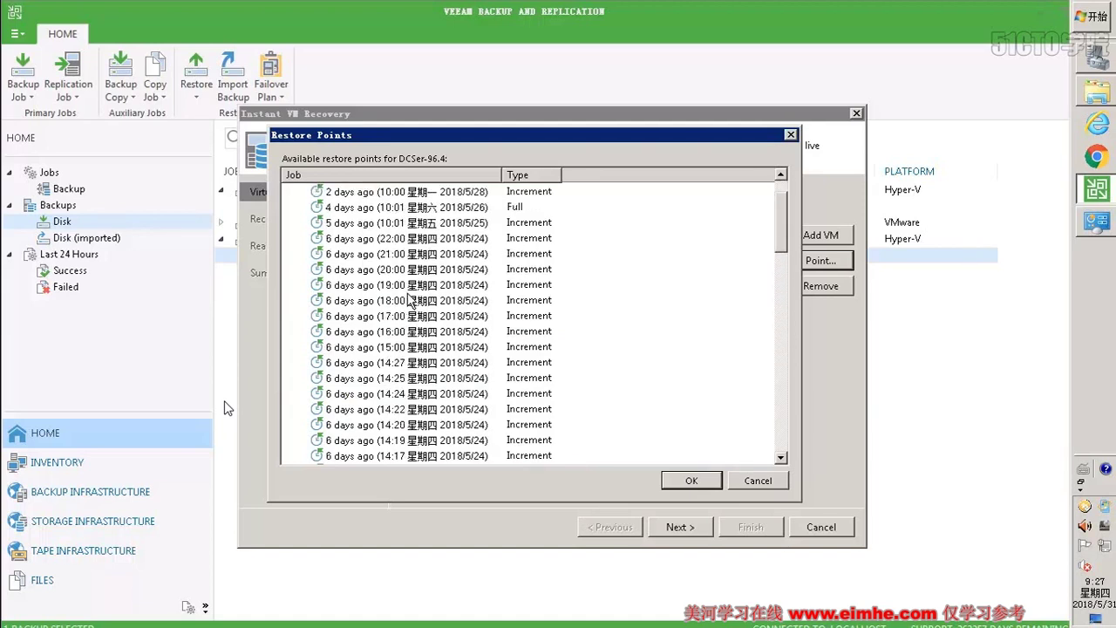
click(408, 291)
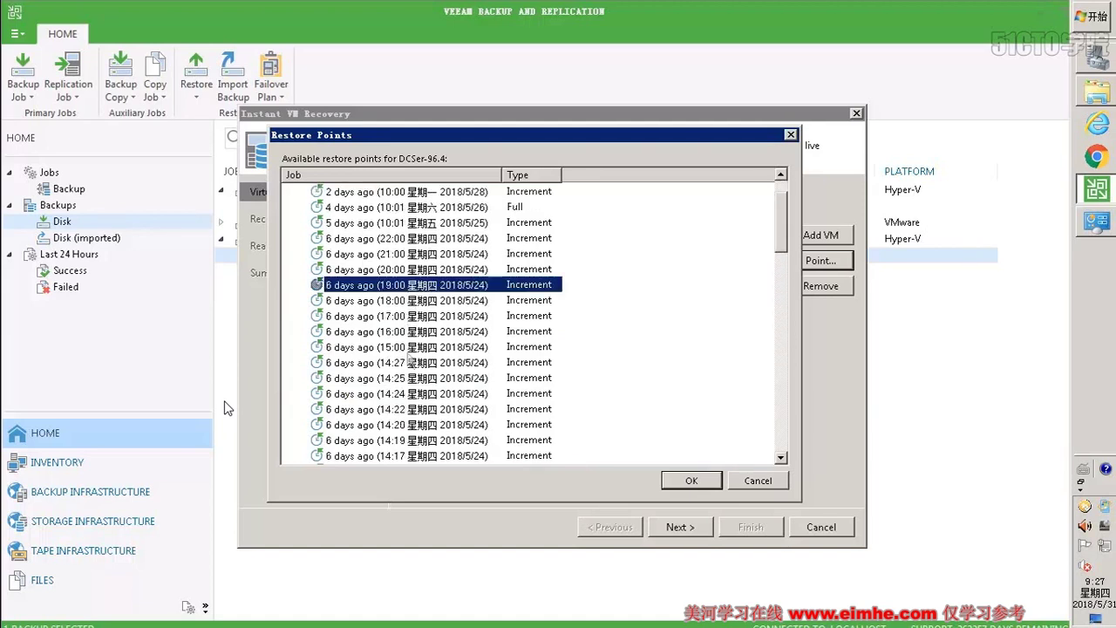
click(402, 366)
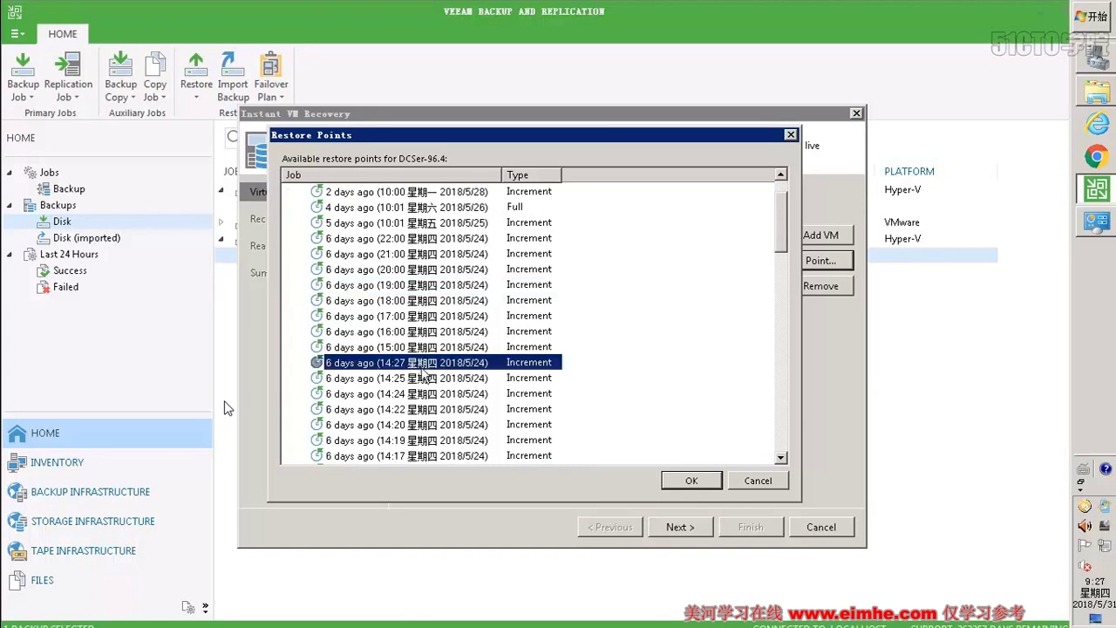
click(416, 347)
click(417, 331)
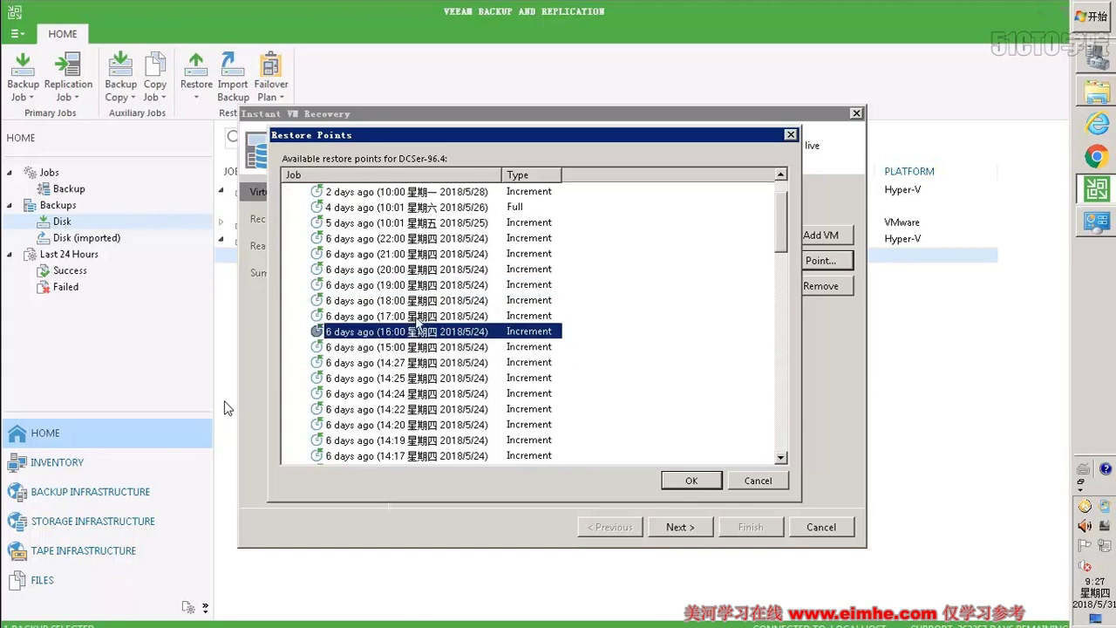
click(421, 301)
click(422, 224)
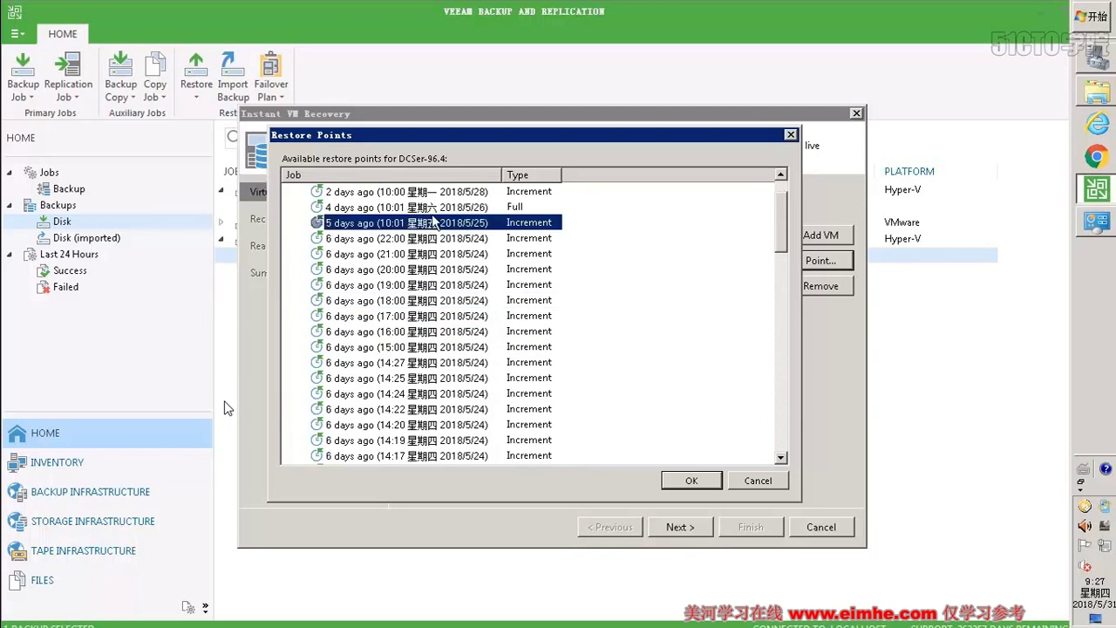
click(431, 213)
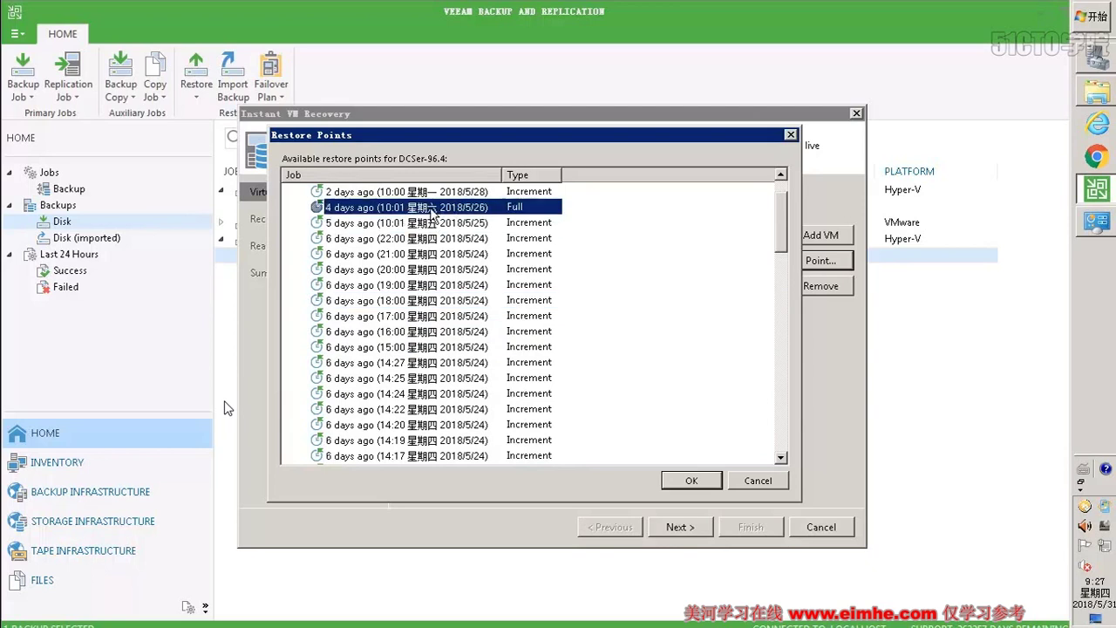
Choose the 14:16 increment of 2018/5/24 as the restore point for DCSer-96.4 and continue to the recovery mode.
scroll(471, 396, down, 3)
click(442, 336)
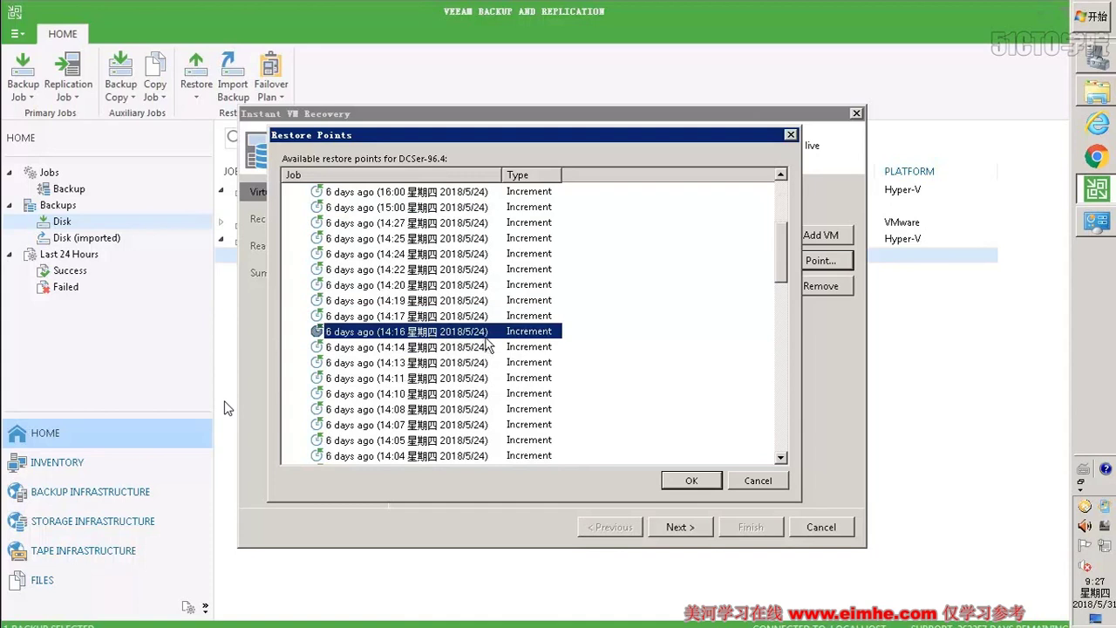
click(669, 480)
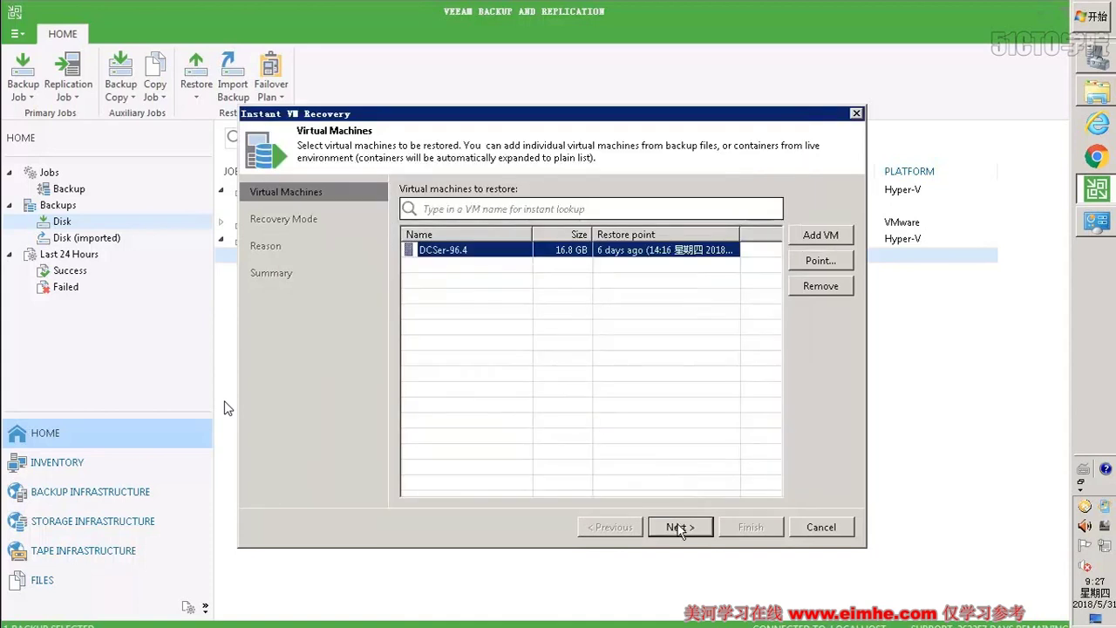
click(680, 527)
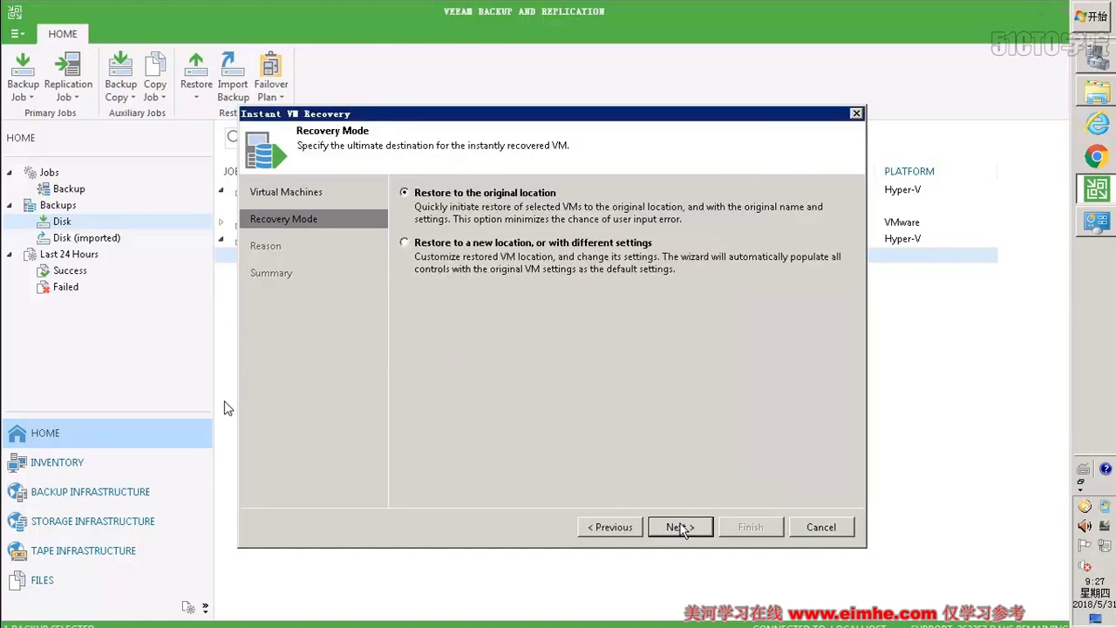
Set the recovery mode to restore to a new location or with different settings, and keep 172.18.96.9 as the host.
click(494, 243)
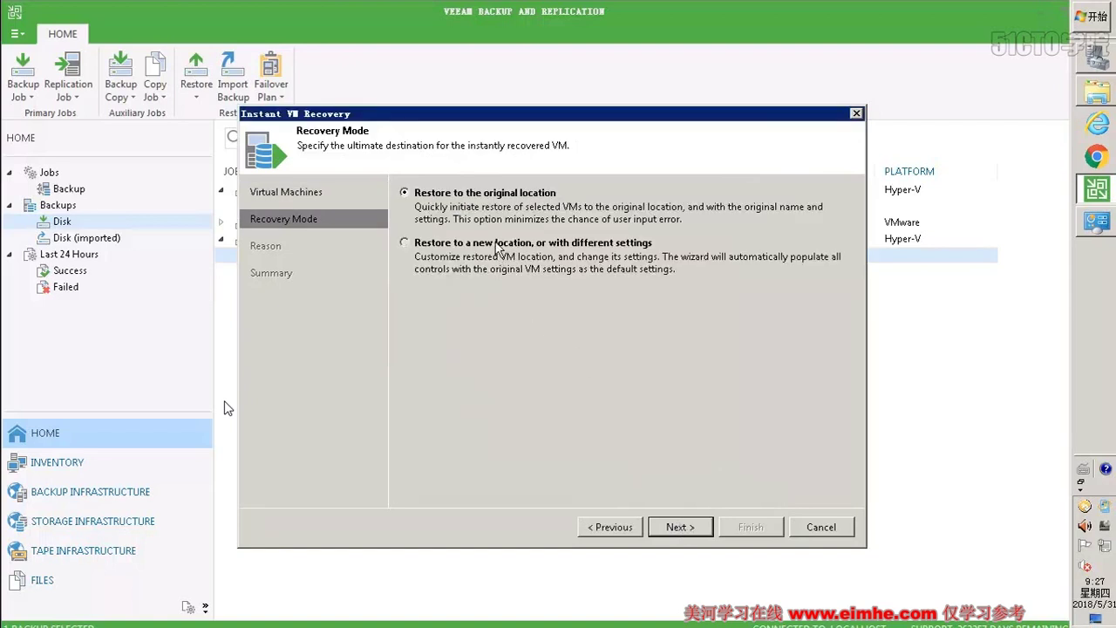
click(672, 530)
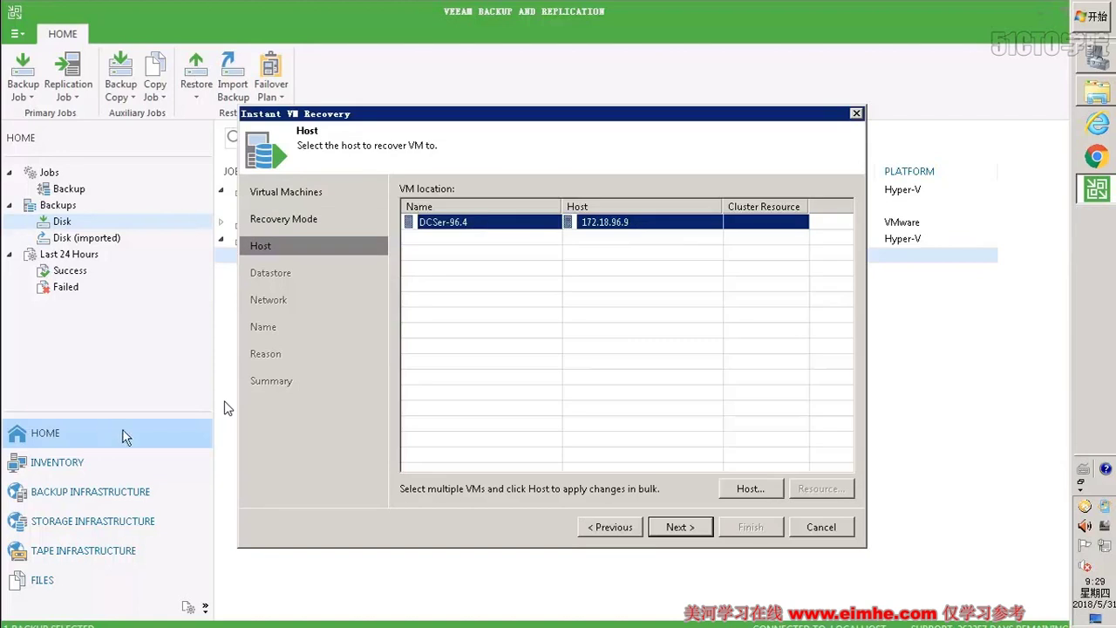
click(683, 529)
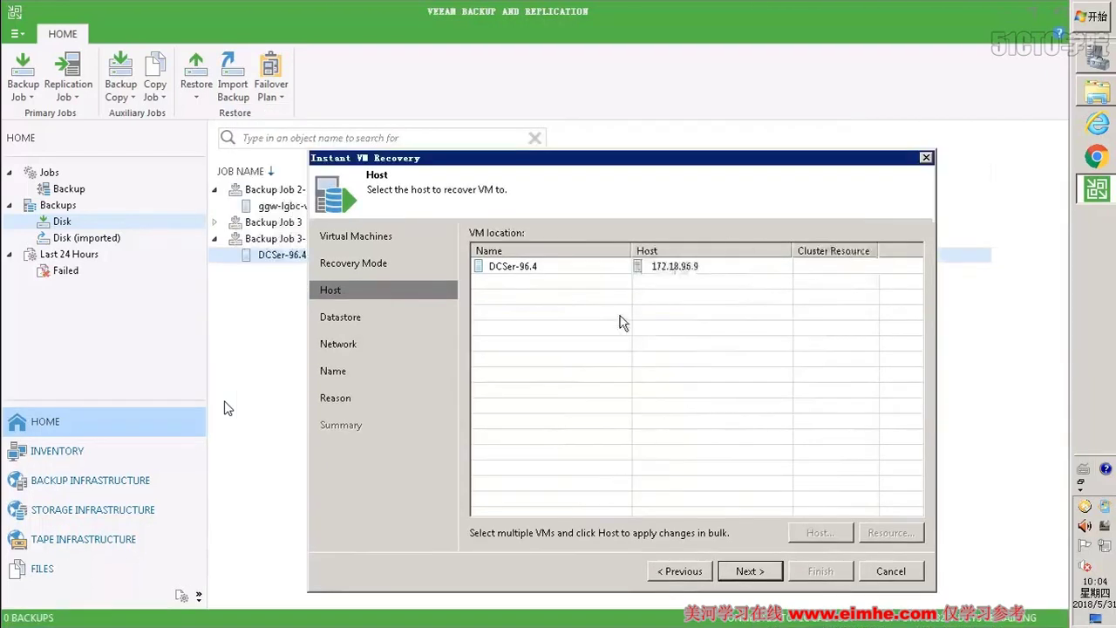
click(590, 267)
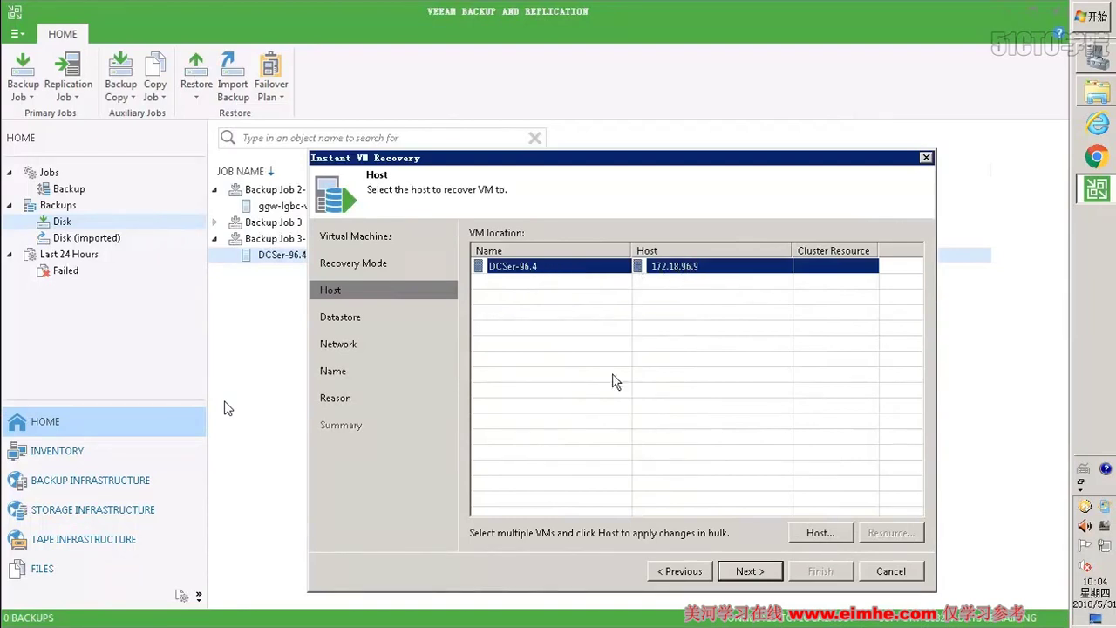
click(743, 571)
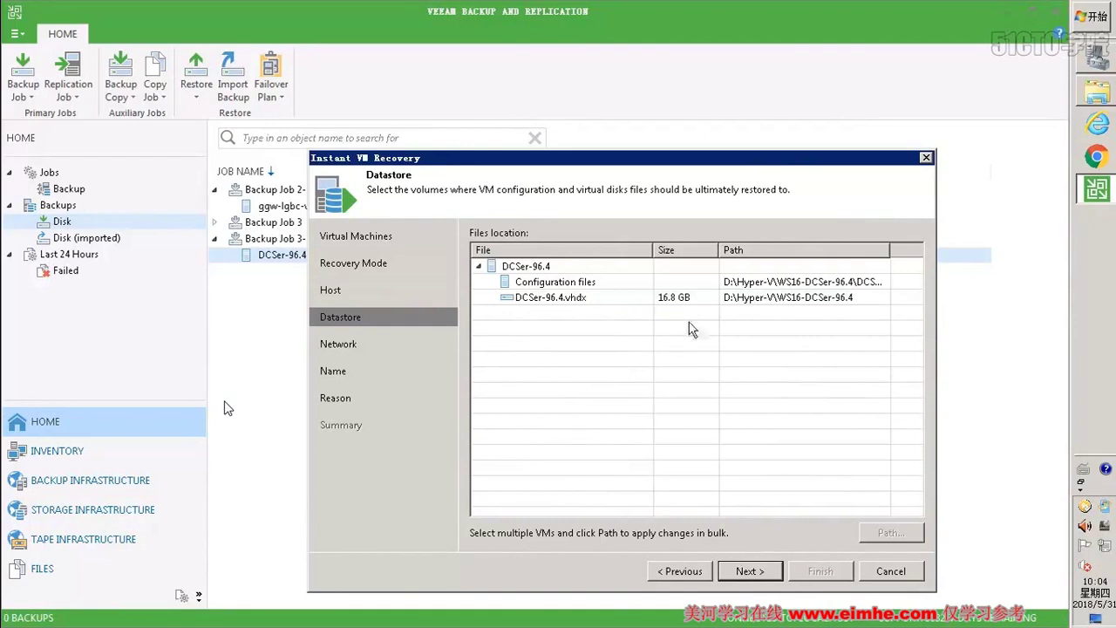
Examine the datastore paths of DCSer-96.4's virtual disk and configuration files, widening the Path column to show them in full.
click(697, 298)
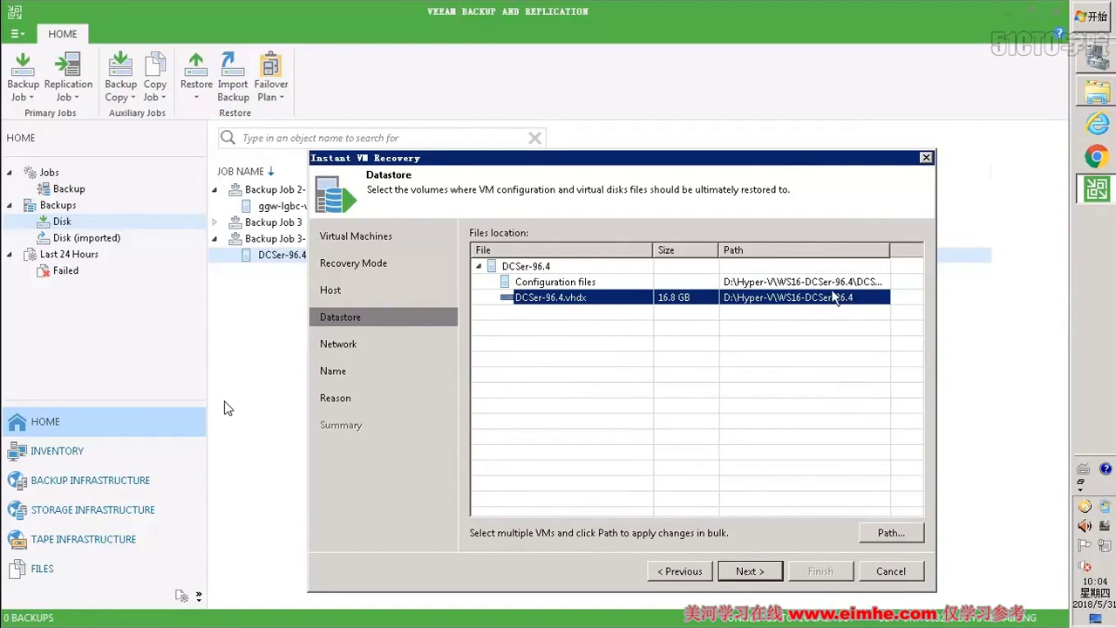
key(Up)
double_click(890, 252)
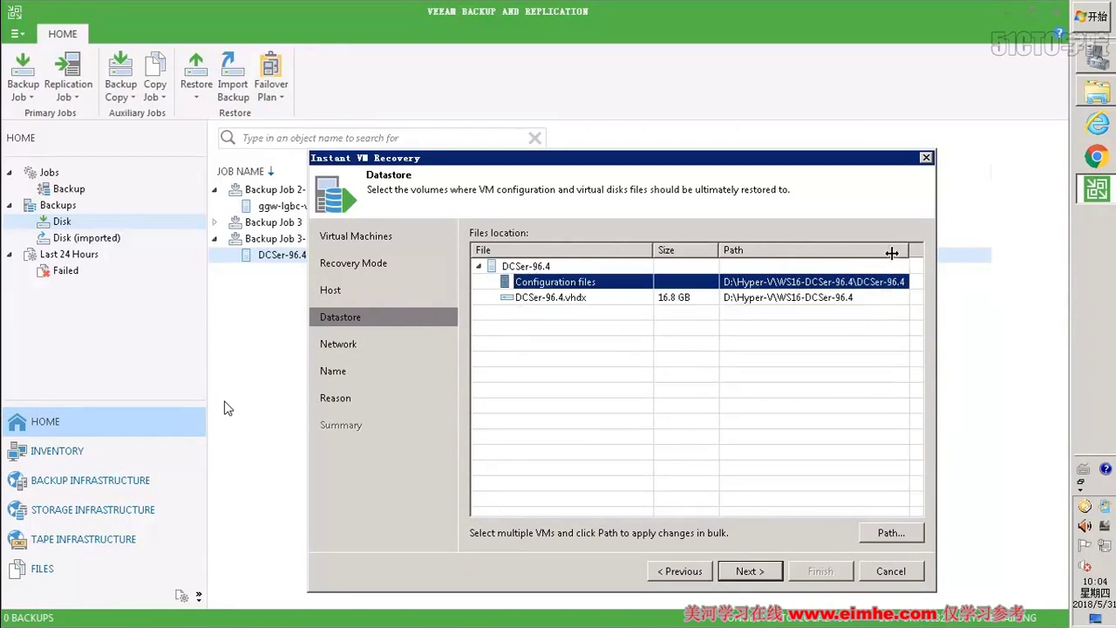
Open the folder selection for DCSer-96.4.vhdx, list the drives of host 172.18.96.9 and move the dialog clear of the current paths.
click(770, 298)
click(876, 534)
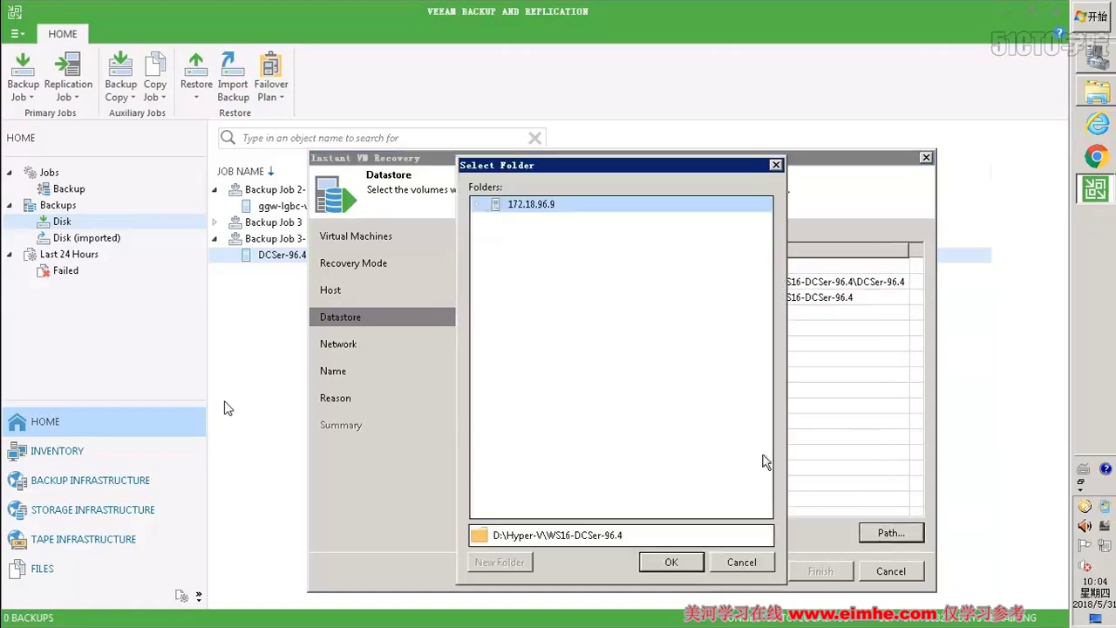
click(477, 205)
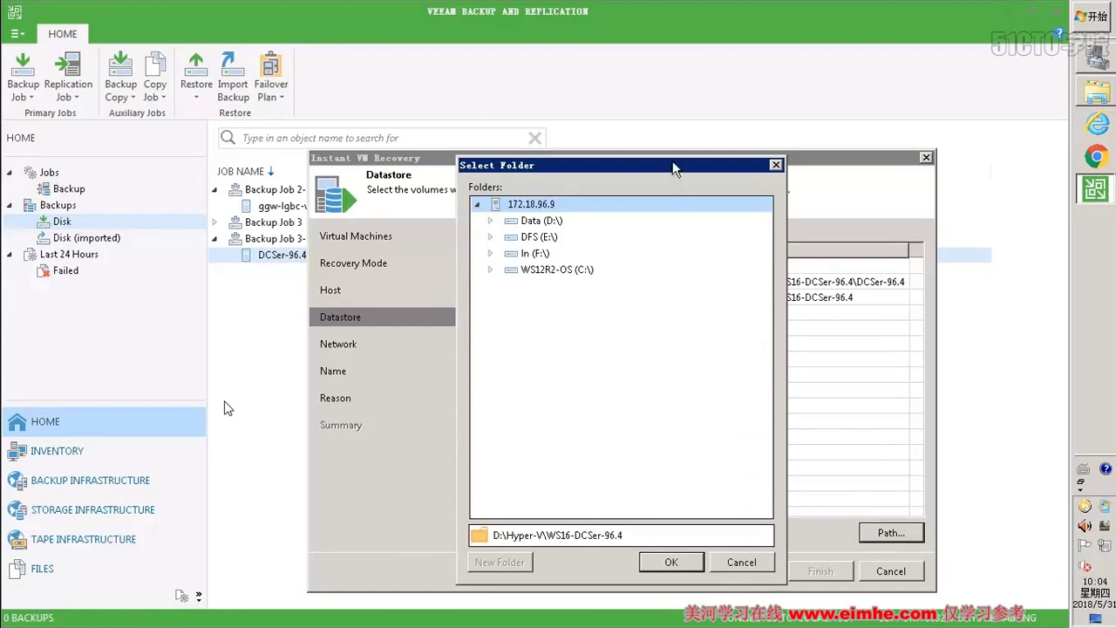
drag(672, 161, 479, 152)
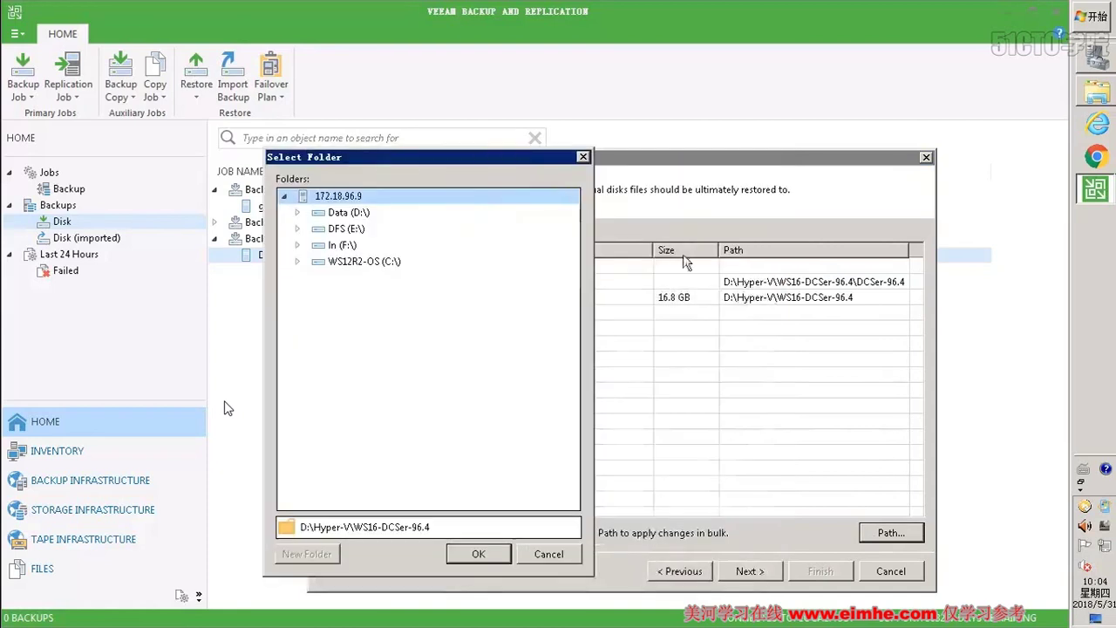
Switch to Windows Explorer and examine the Veeam (E:) volume's contents on the backup server.
click(1097, 92)
click(784, 218)
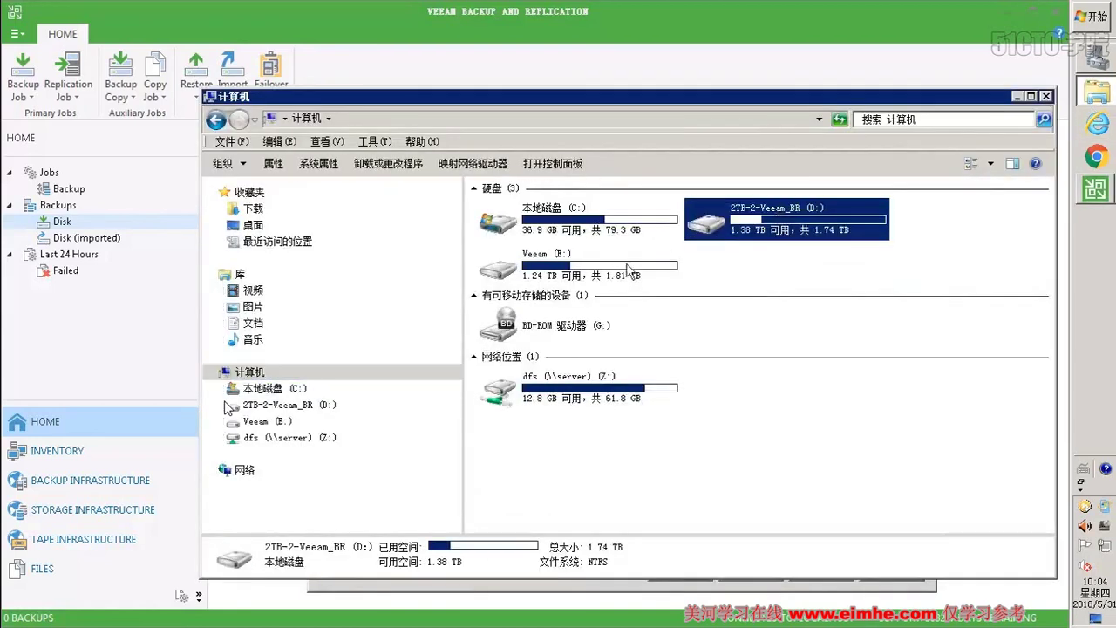
double_click(626, 264)
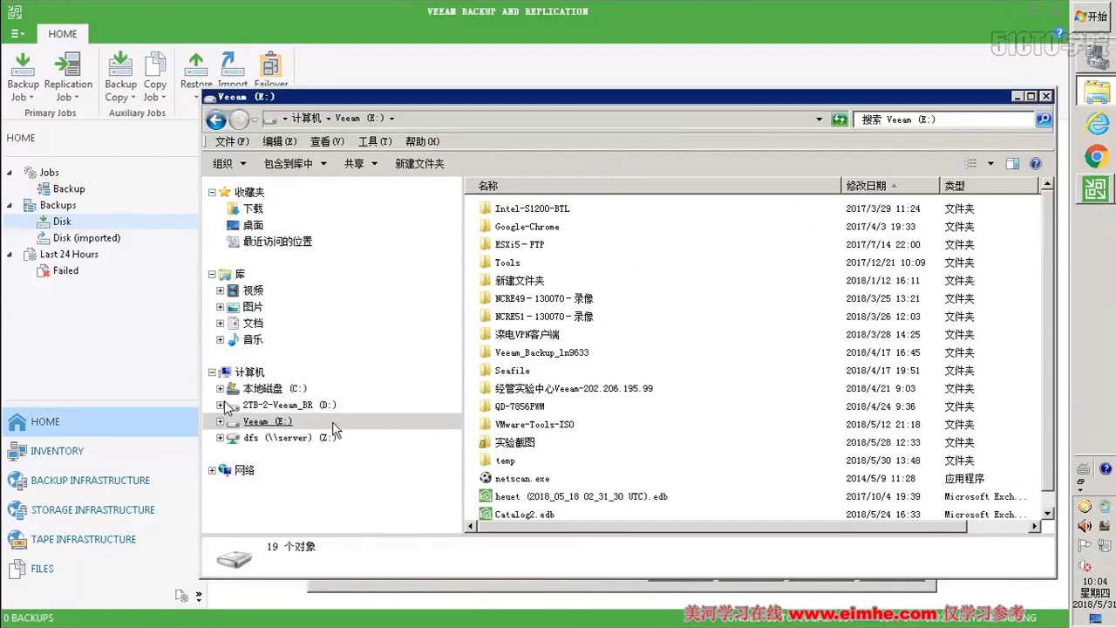
click(264, 421)
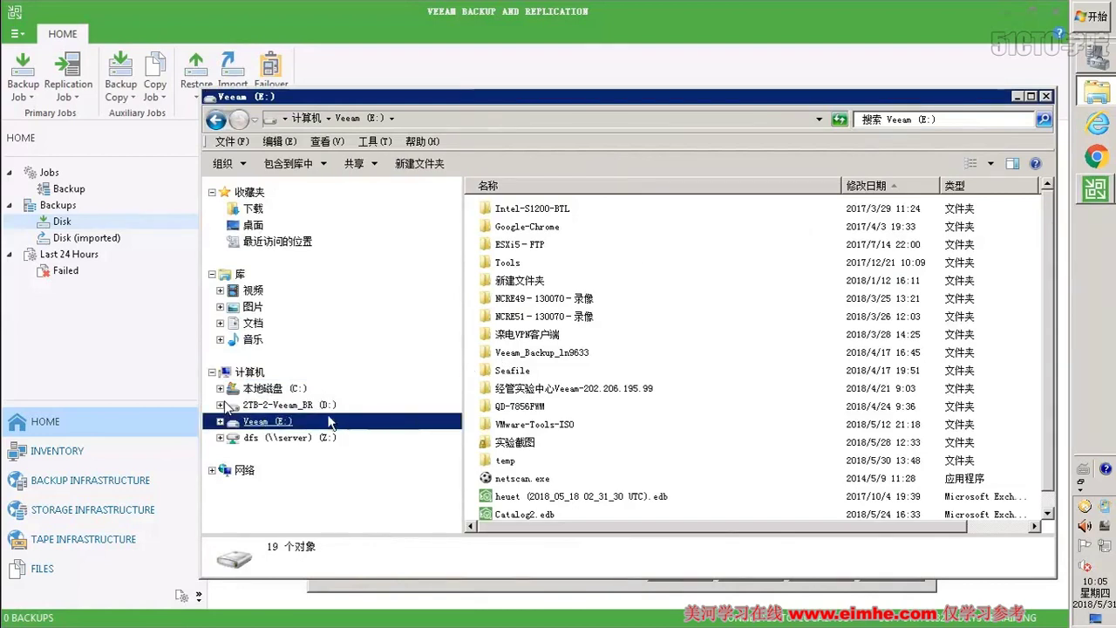
right_click(283, 424)
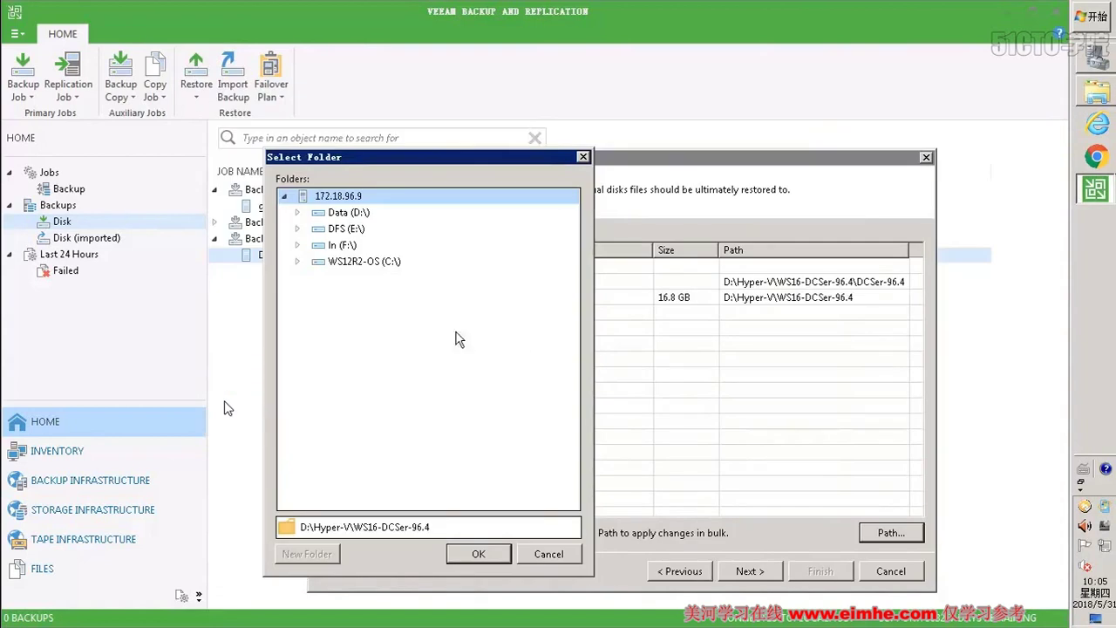
Create a folder named New Folder on DFS (E:) and select it as the location for DCSer-96.4.vhdx.
click(305, 230)
click(298, 230)
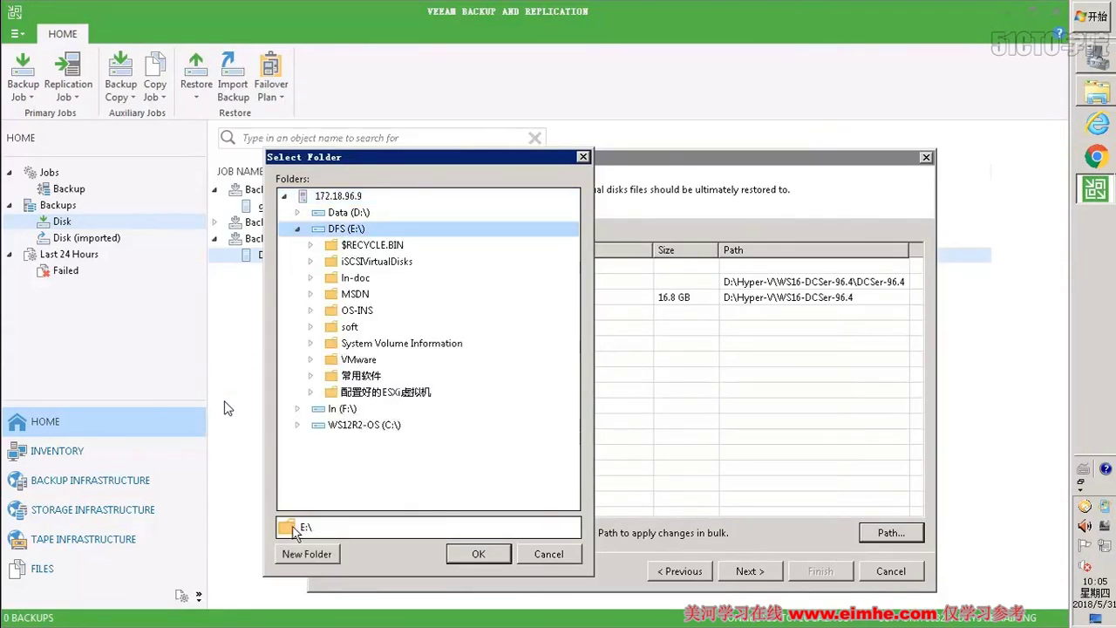
click(303, 554)
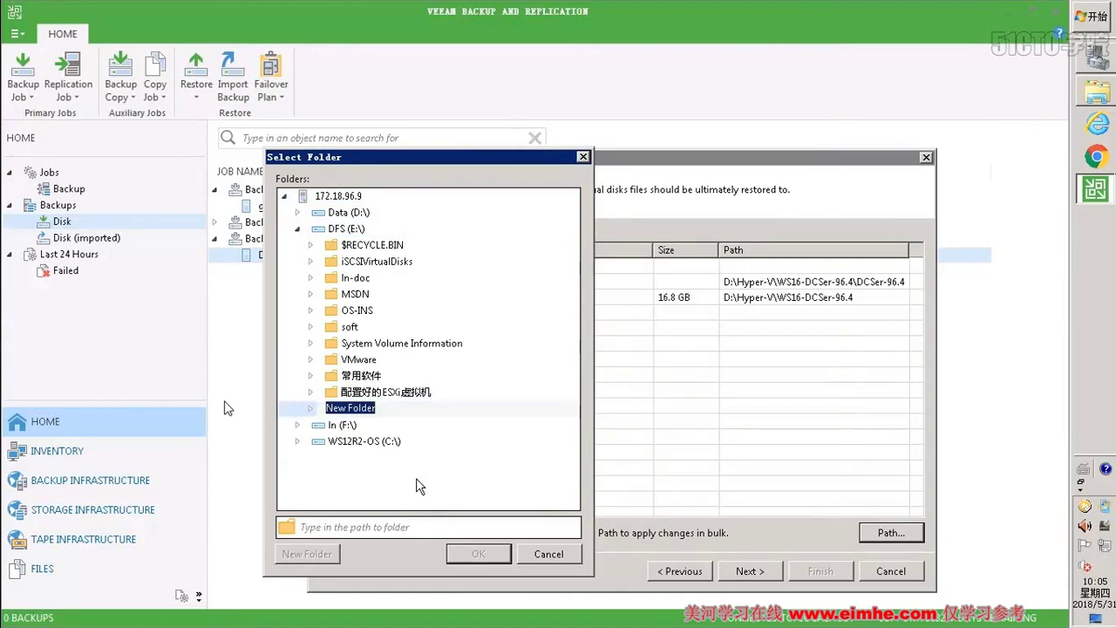
click(373, 416)
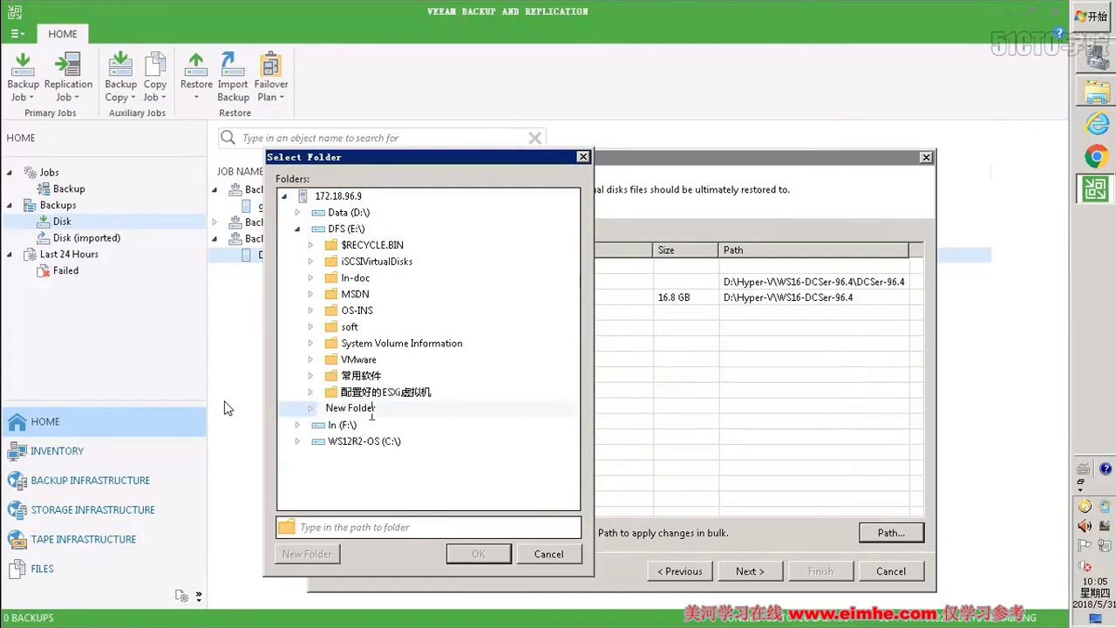
drag(377, 410, 325, 409)
click(395, 417)
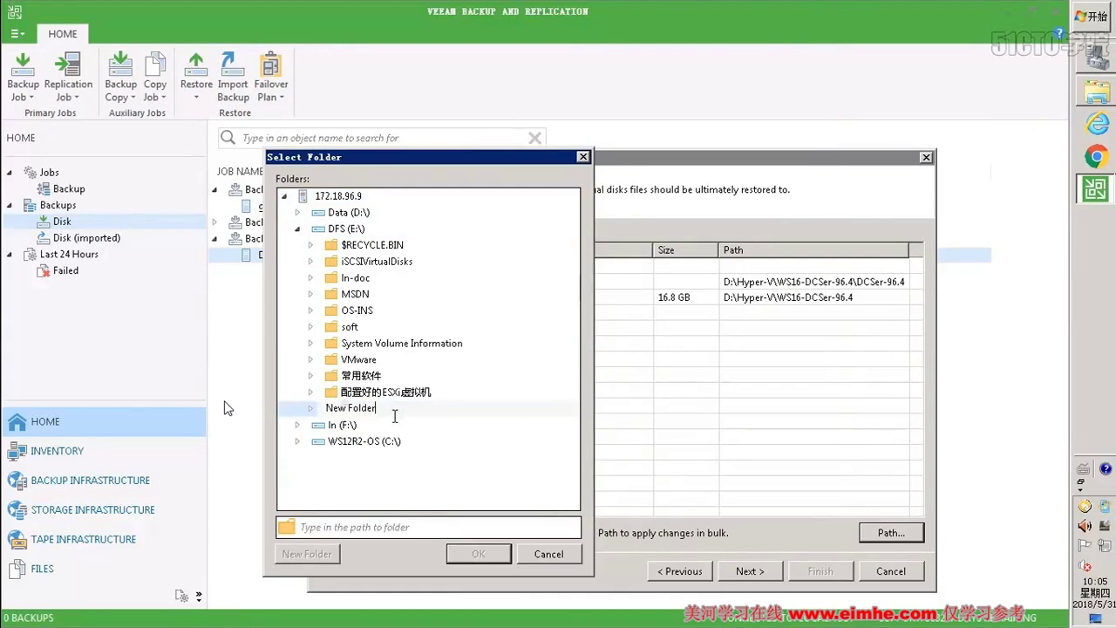
click(326, 410)
key(Return)
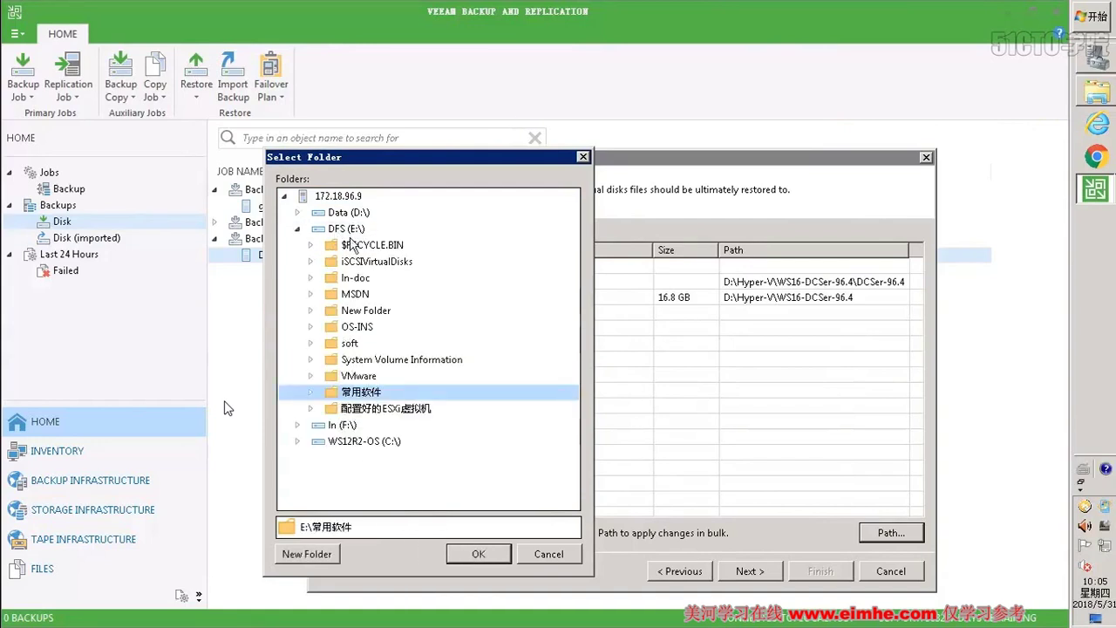
click(366, 314)
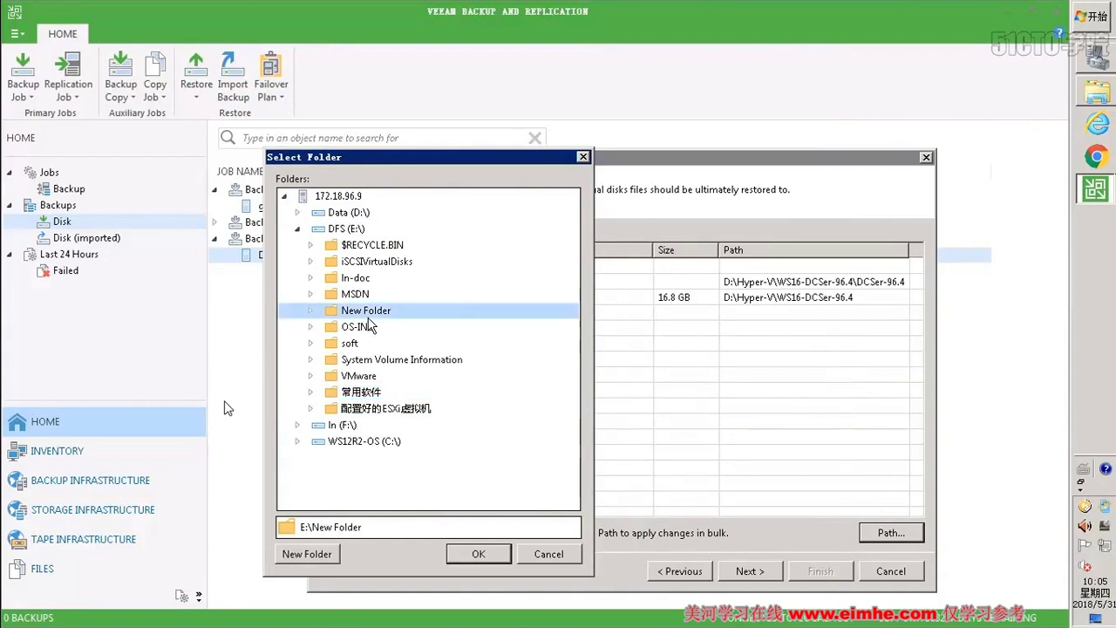
click(471, 556)
Set the path of DCSer-96.4's configuration files to E:\New Folder and proceed to the network mapping.
click(782, 281)
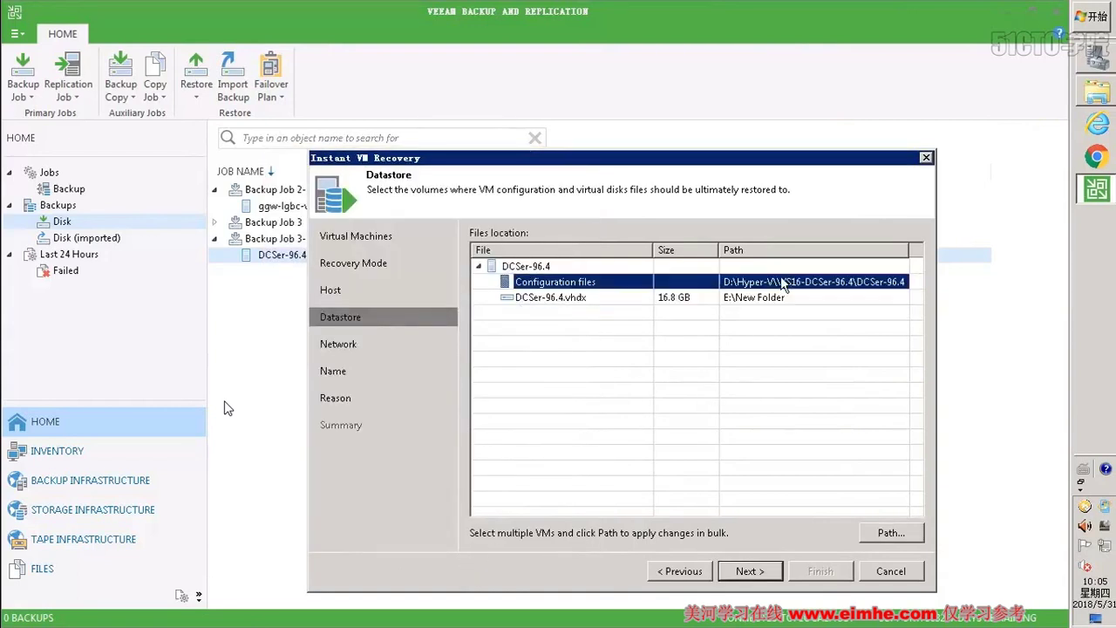
click(889, 533)
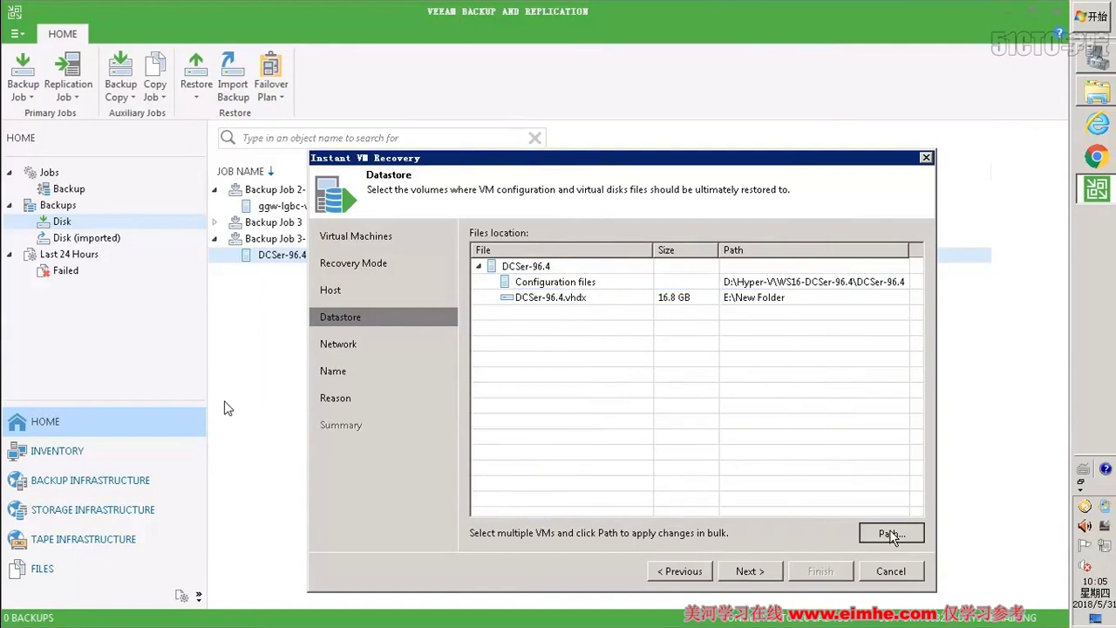
click(483, 209)
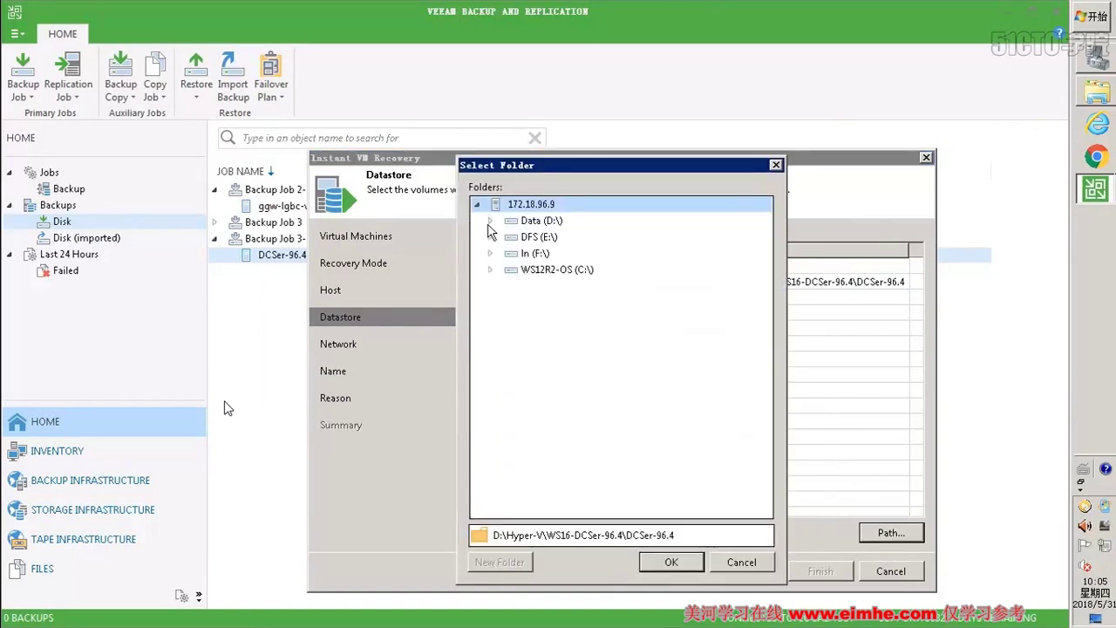
click(501, 241)
click(490, 237)
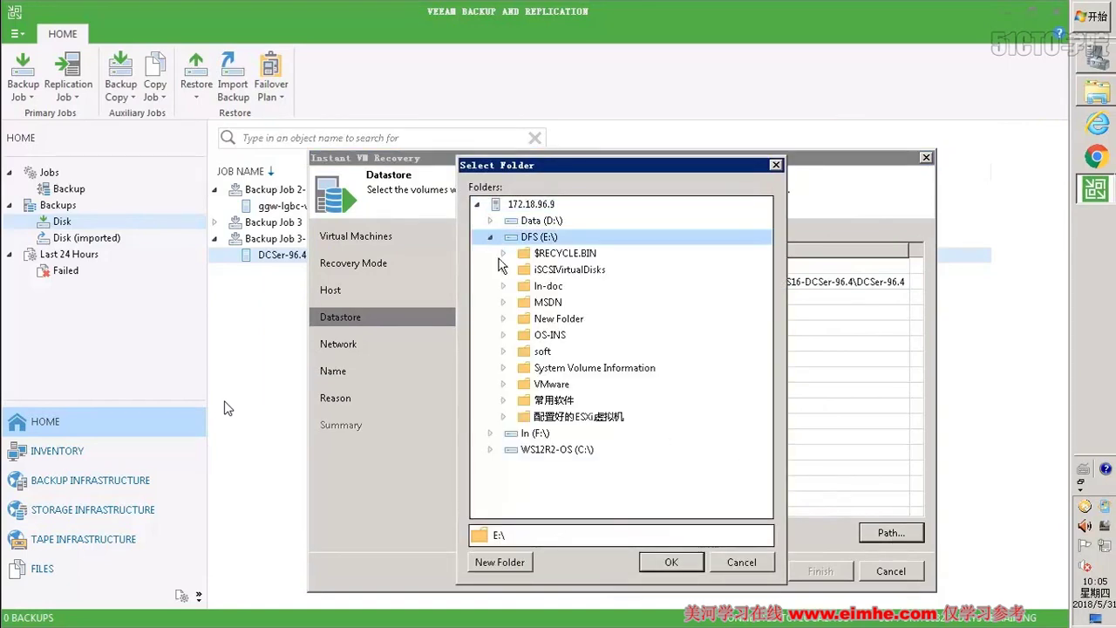
click(557, 318)
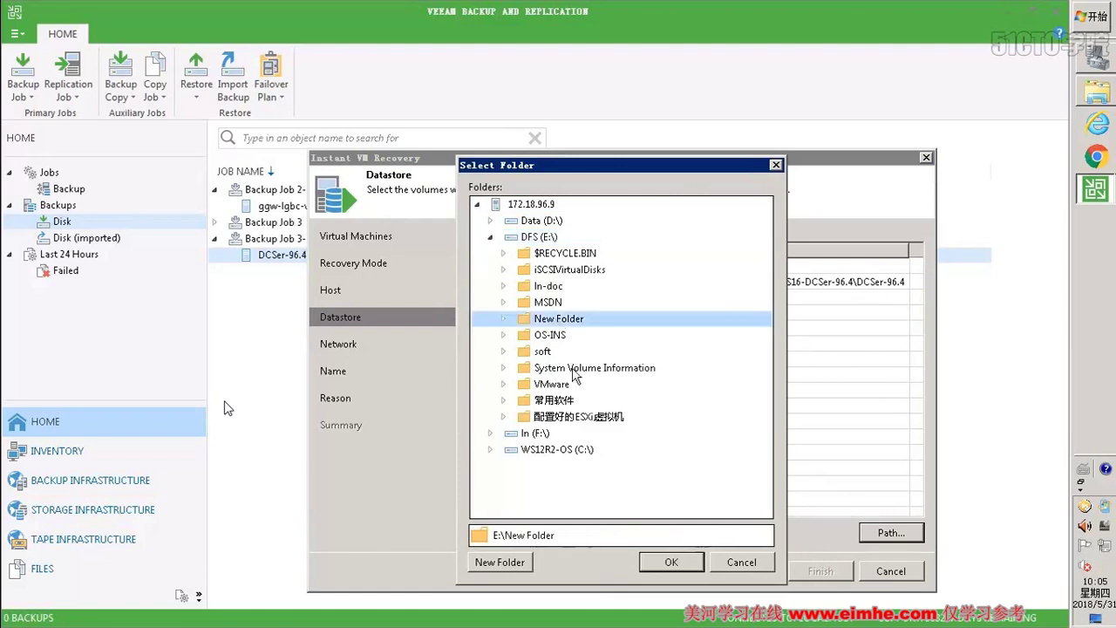
click(670, 561)
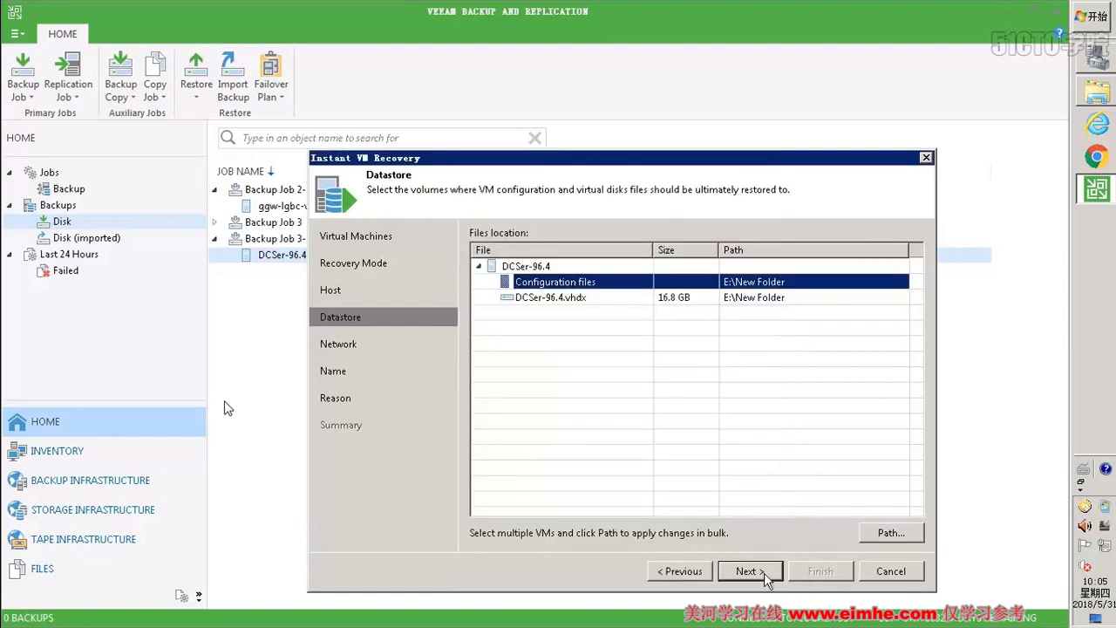
click(763, 572)
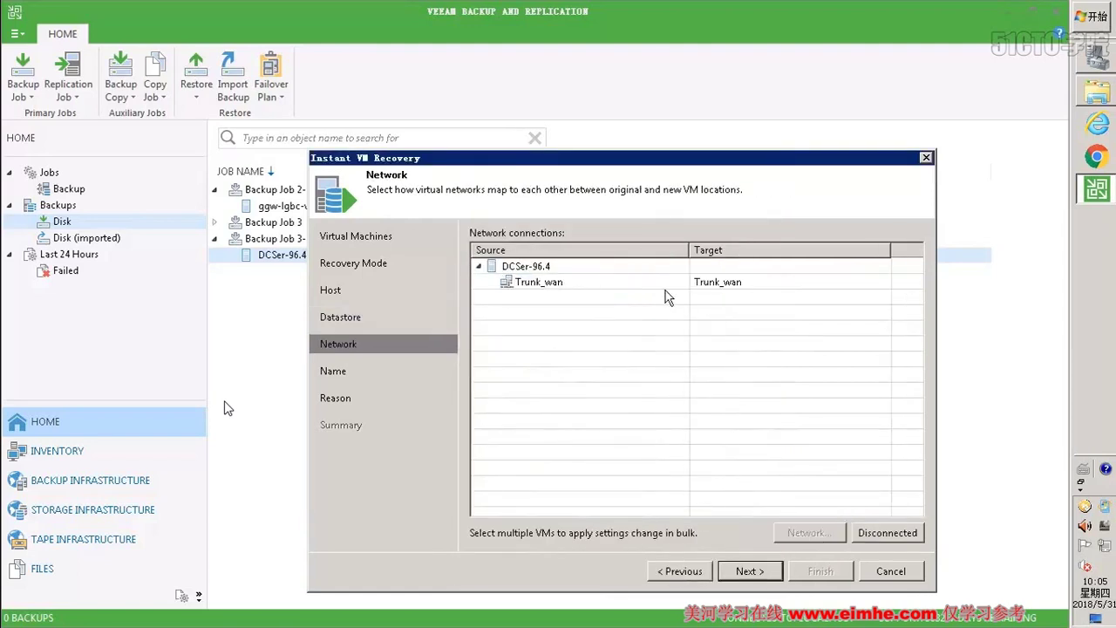
Map DCSer-96.4's Trunk_wan connection to the Trunk_wan network on host 172.18.96.9 and accept the mapping.
click(628, 283)
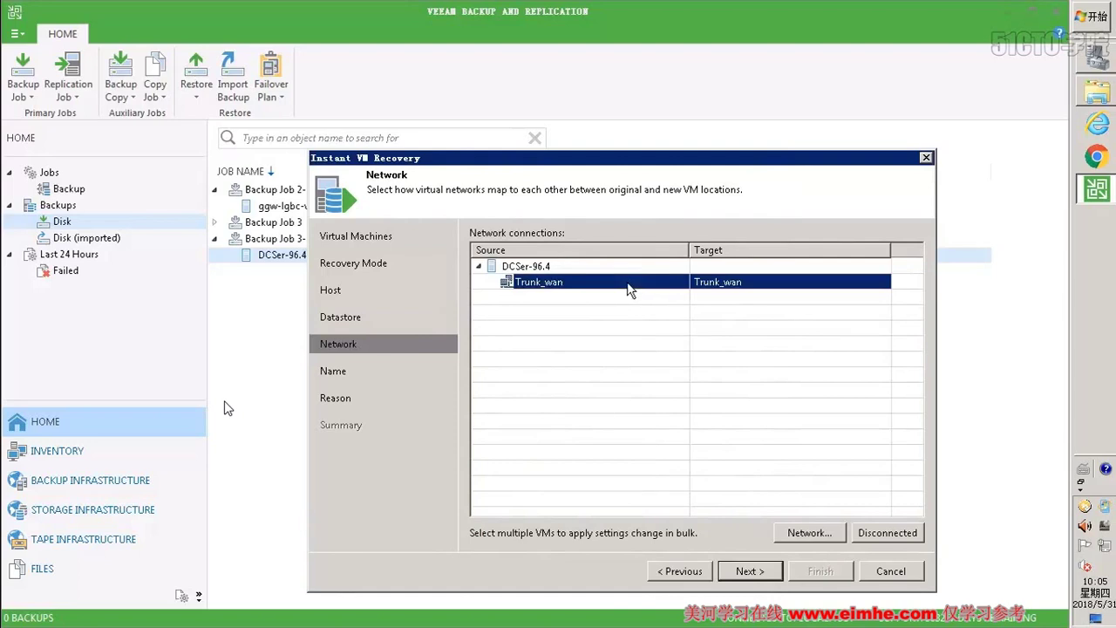
click(807, 532)
click(490, 234)
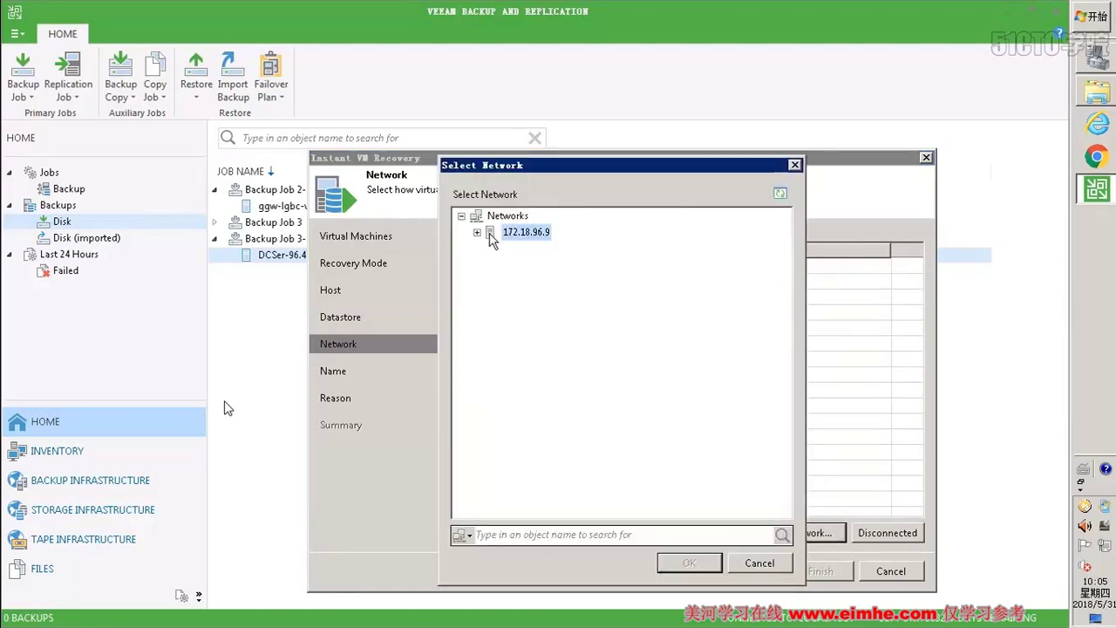
click(477, 232)
click(527, 249)
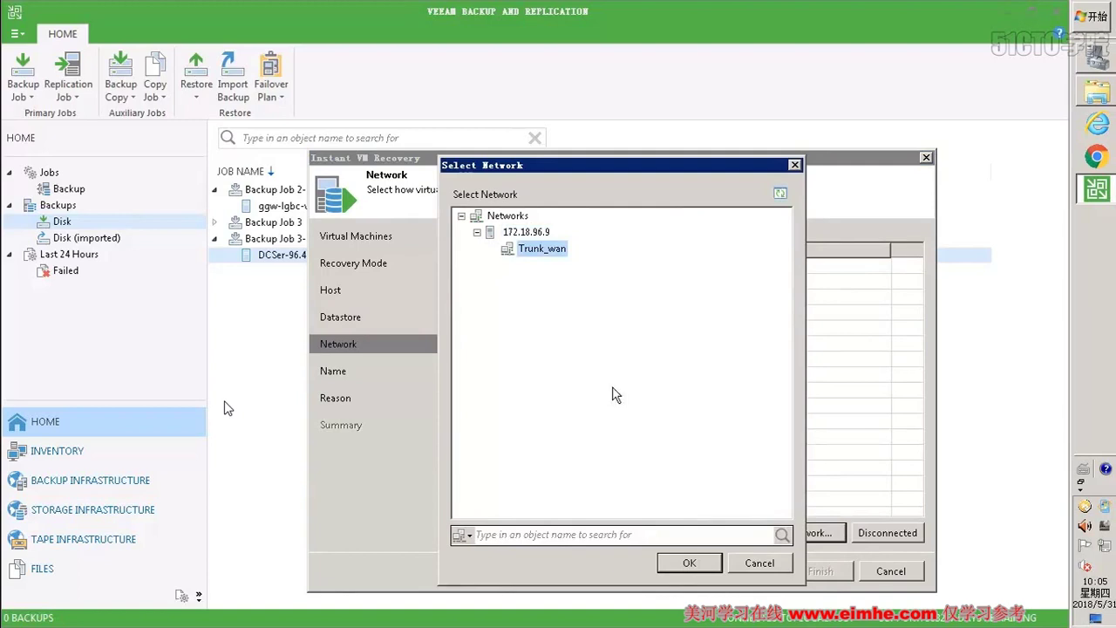
click(687, 563)
click(750, 571)
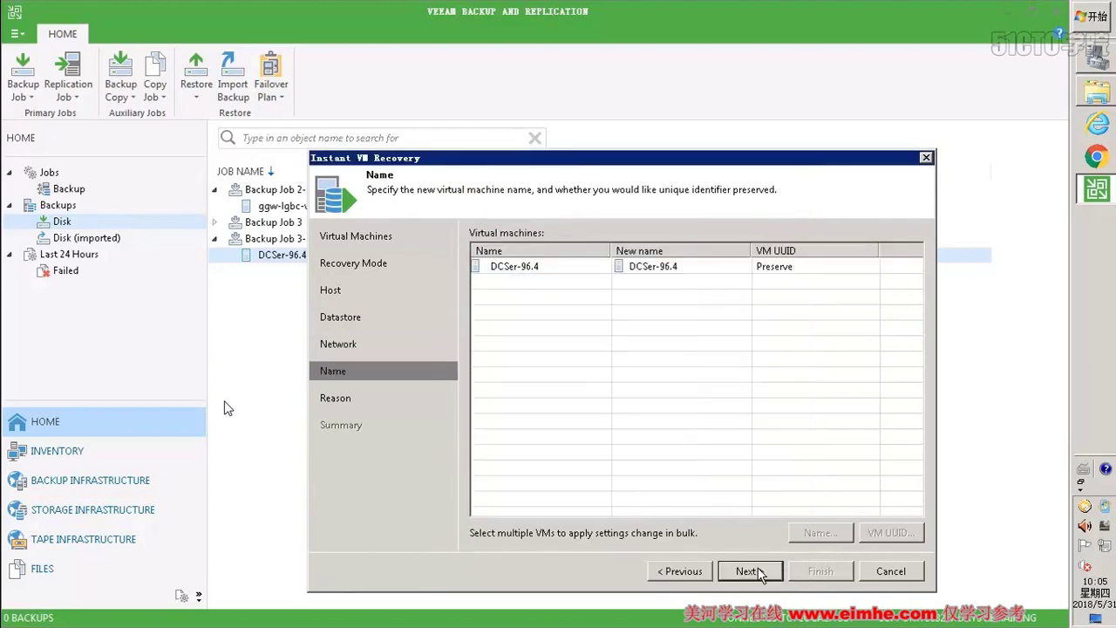
Set the new name of the recovered virtual machine to DCSer-96.4-20180531.
click(557, 271)
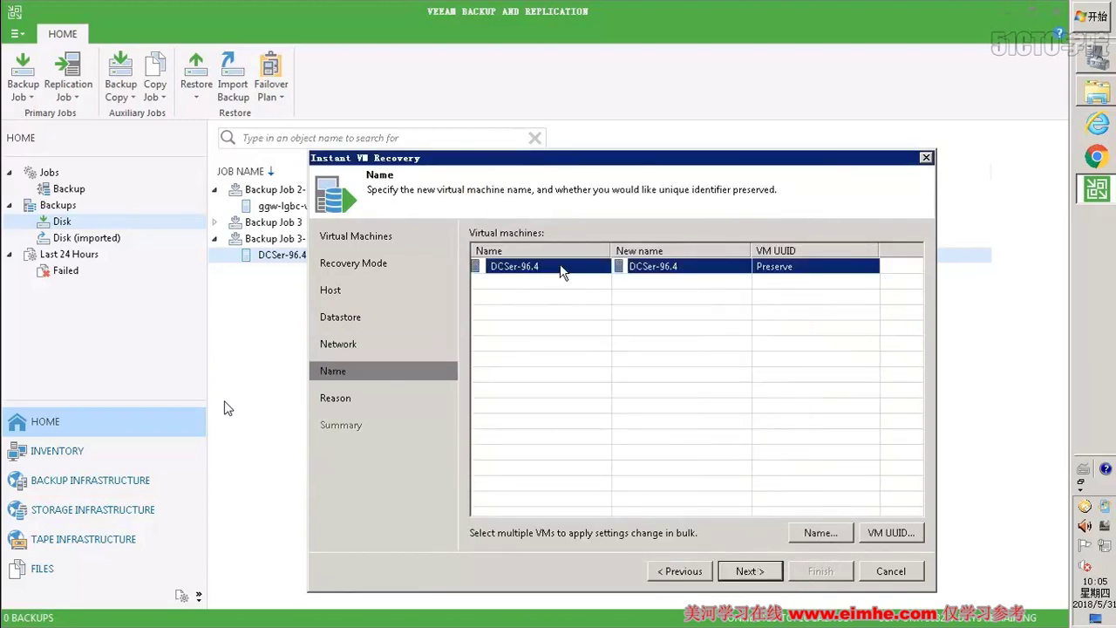
click(553, 264)
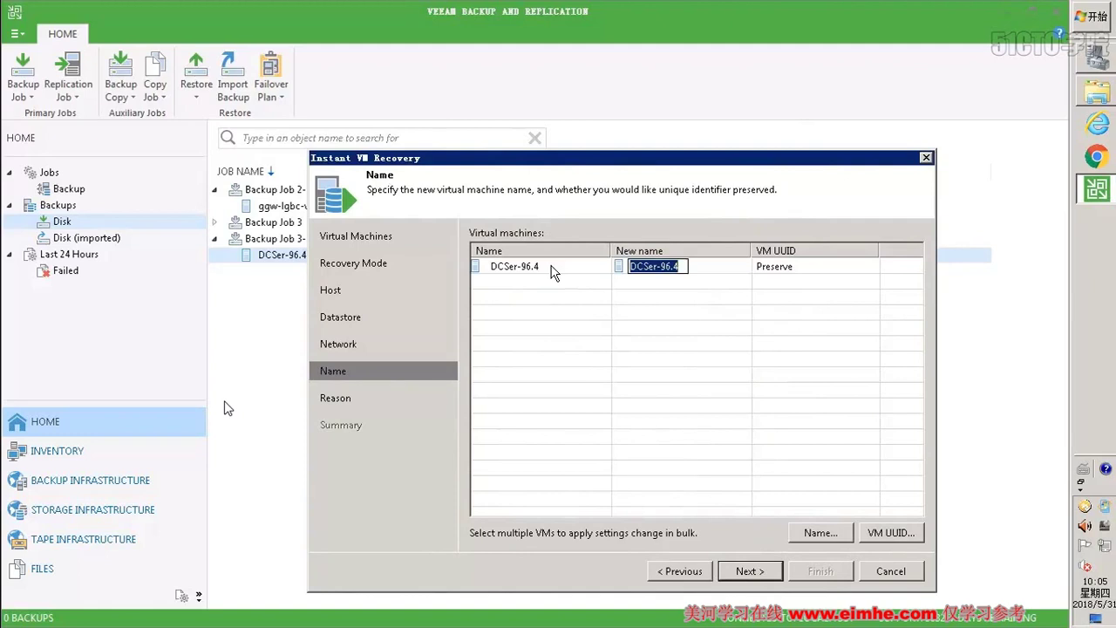
click(680, 270)
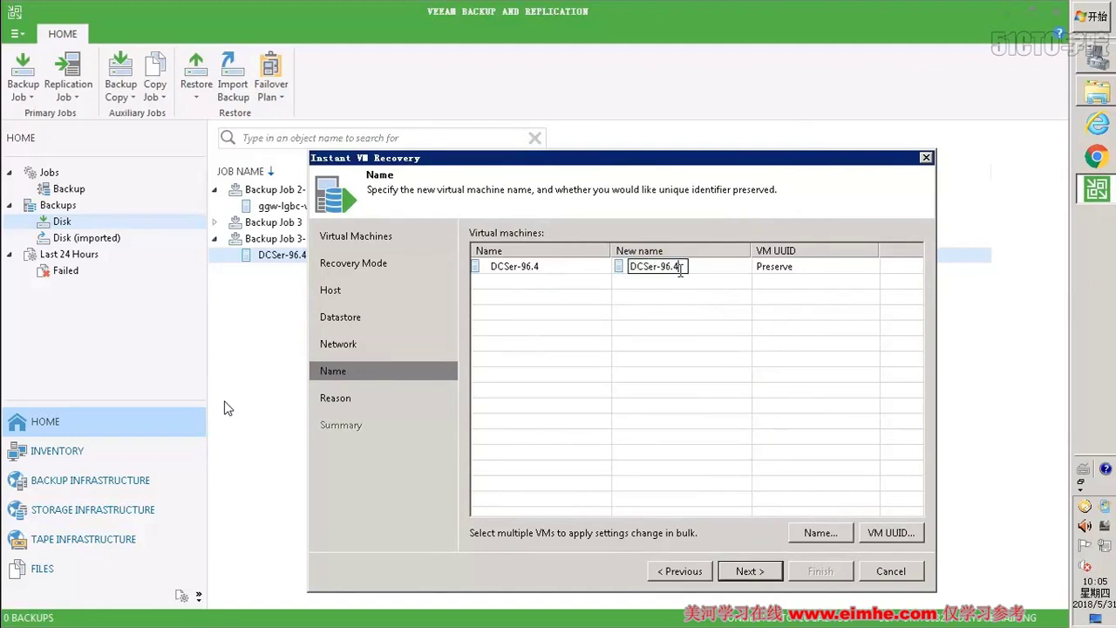
text(-20180531)
click(739, 304)
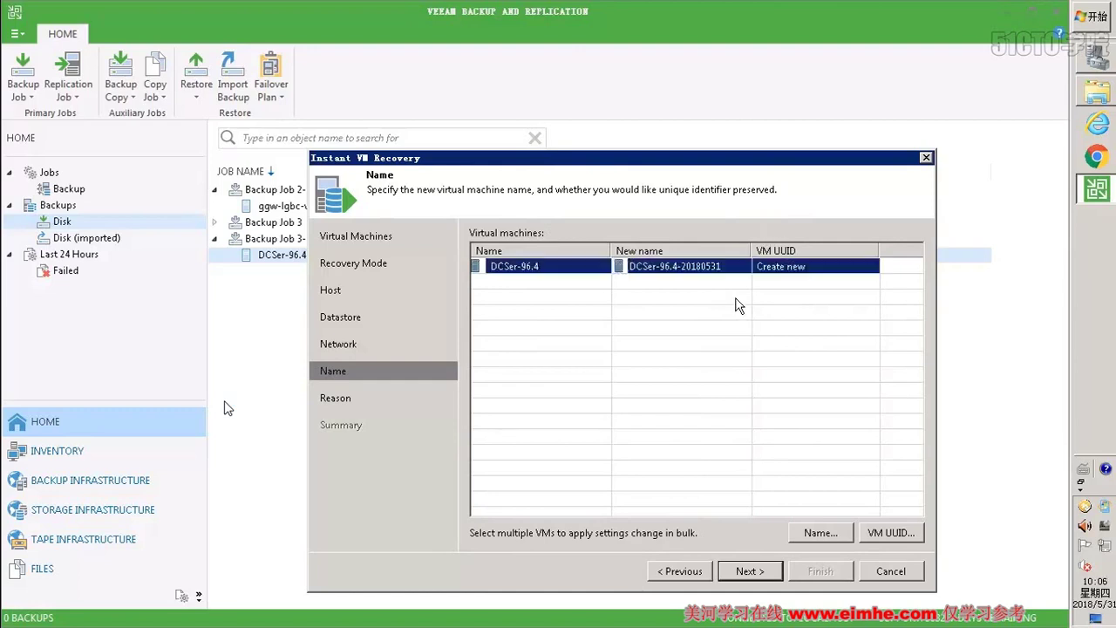
Leave the restore reason empty and start the instant recovery with the target VM set to power on after restoring.
click(755, 574)
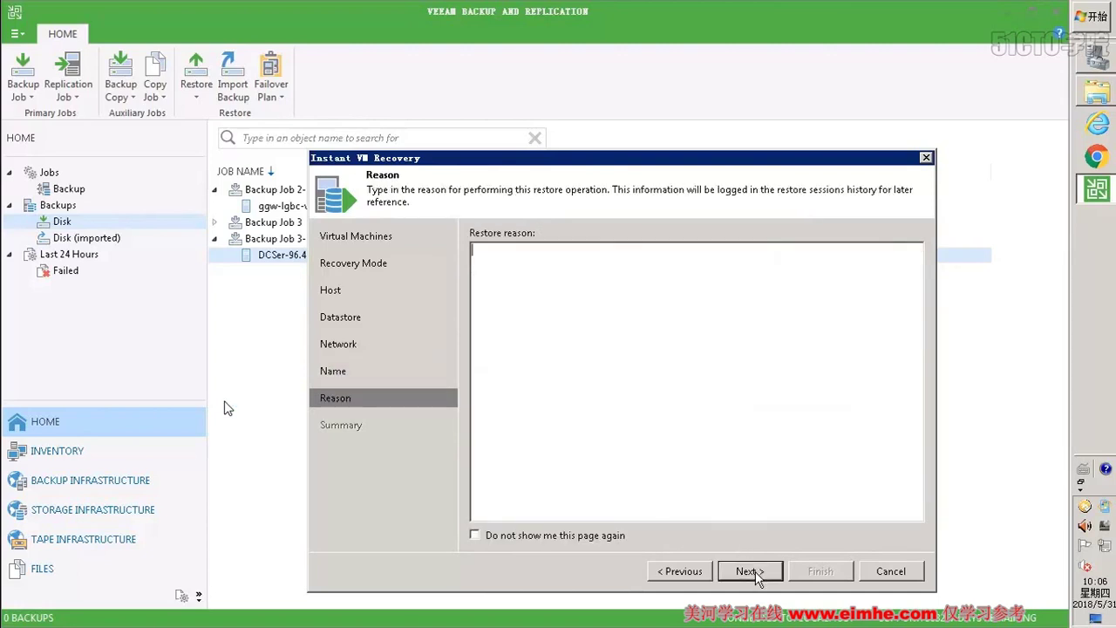
click(754, 571)
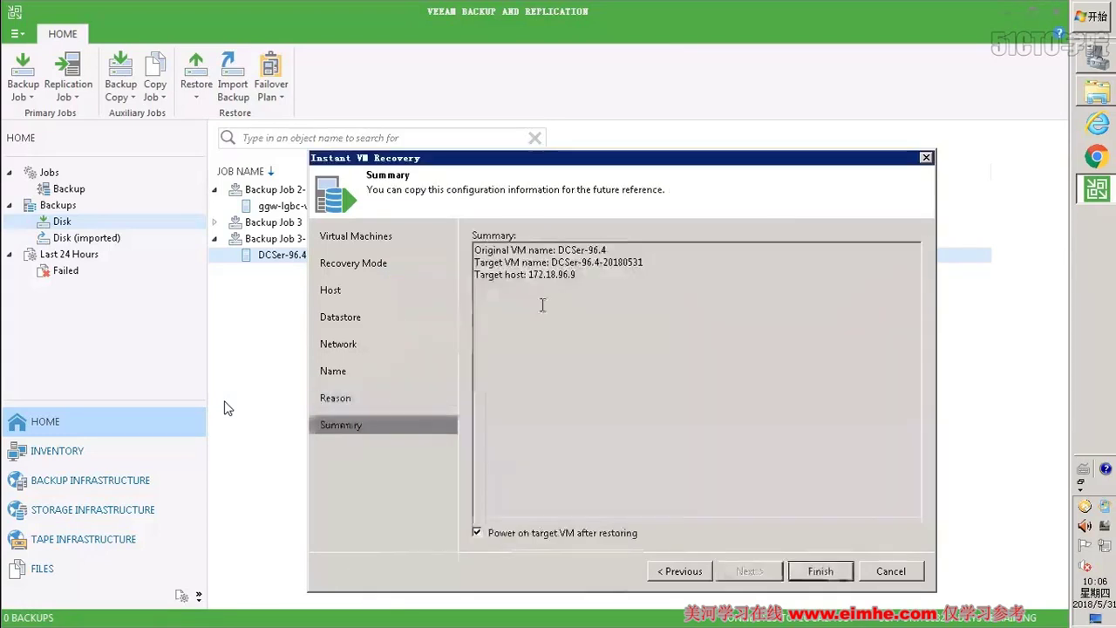
click(811, 571)
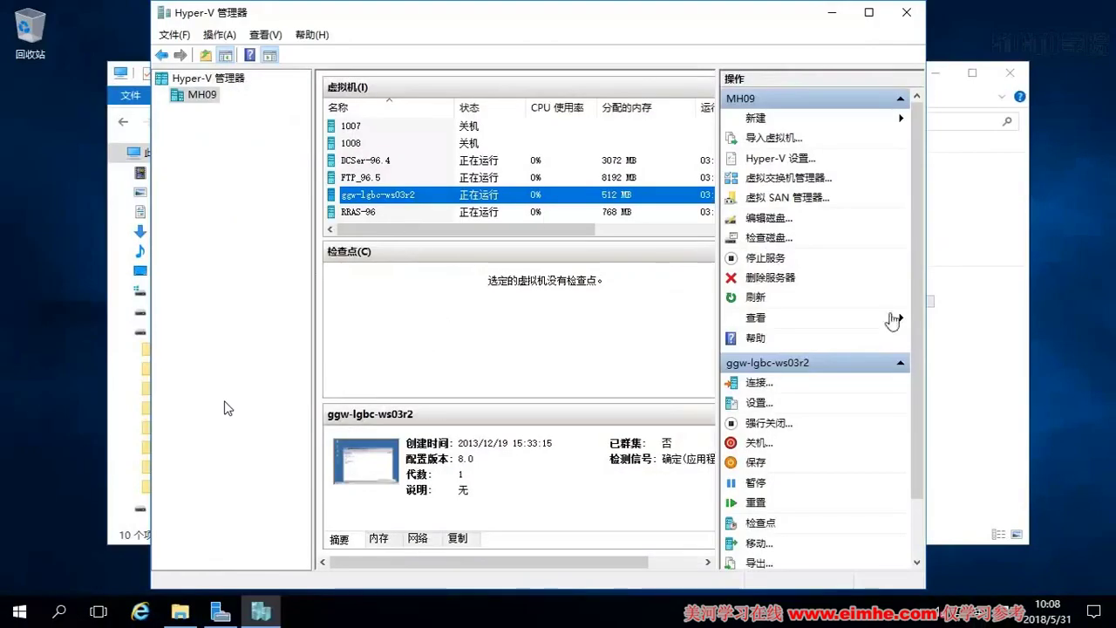
Switch to File Explorer on the Hyper-V host and examine the restored files in E:\New Folder and its Virtual Machines subfolder.
click(1015, 315)
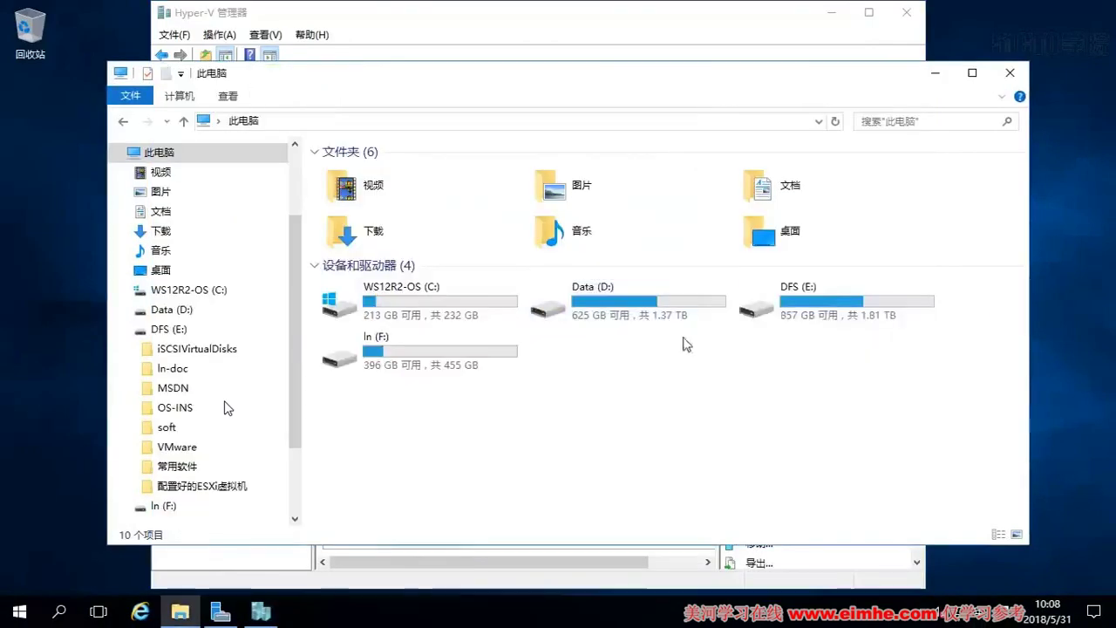
double_click(858, 305)
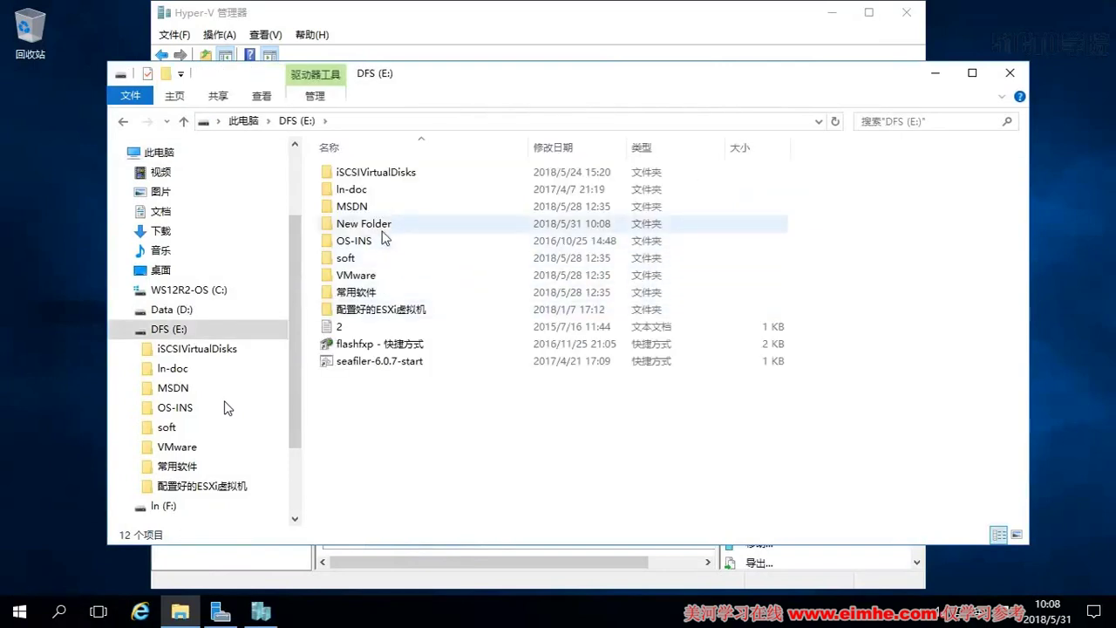
double_click(383, 231)
double_click(398, 174)
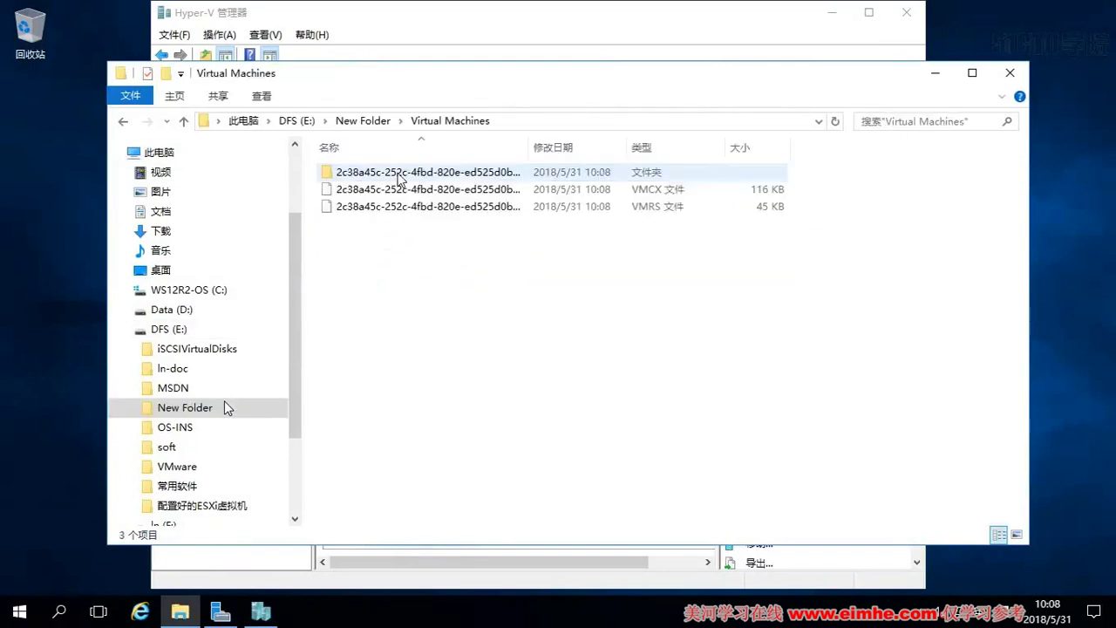
click(361, 122)
click(539, 34)
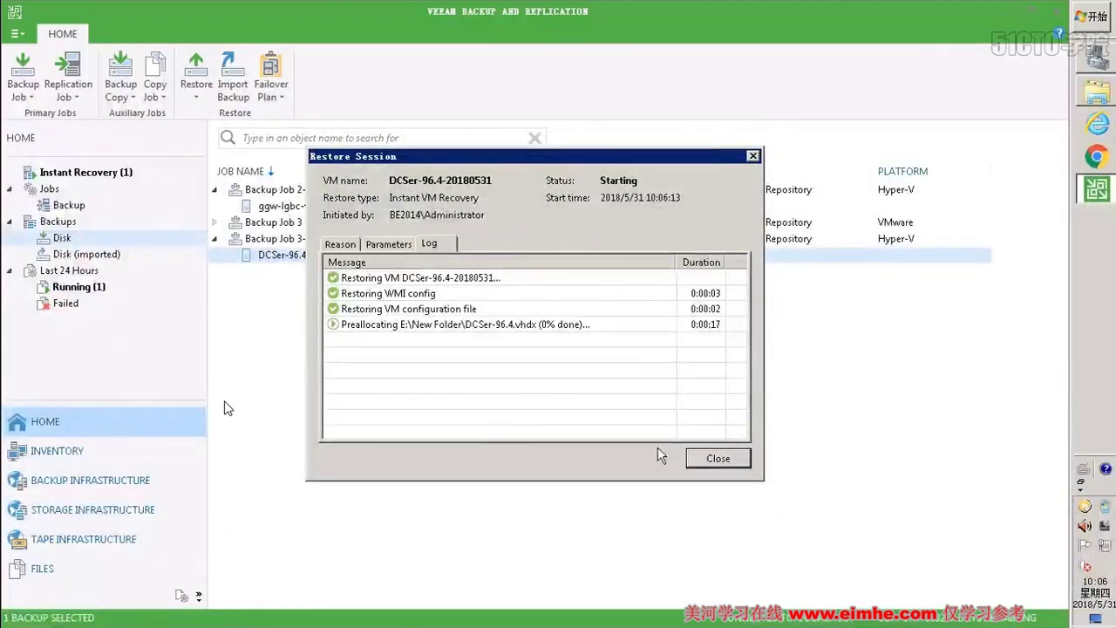
Check the DCSer-96.4.vhdx preallocation entry in the restore session log and close the session window.
click(587, 328)
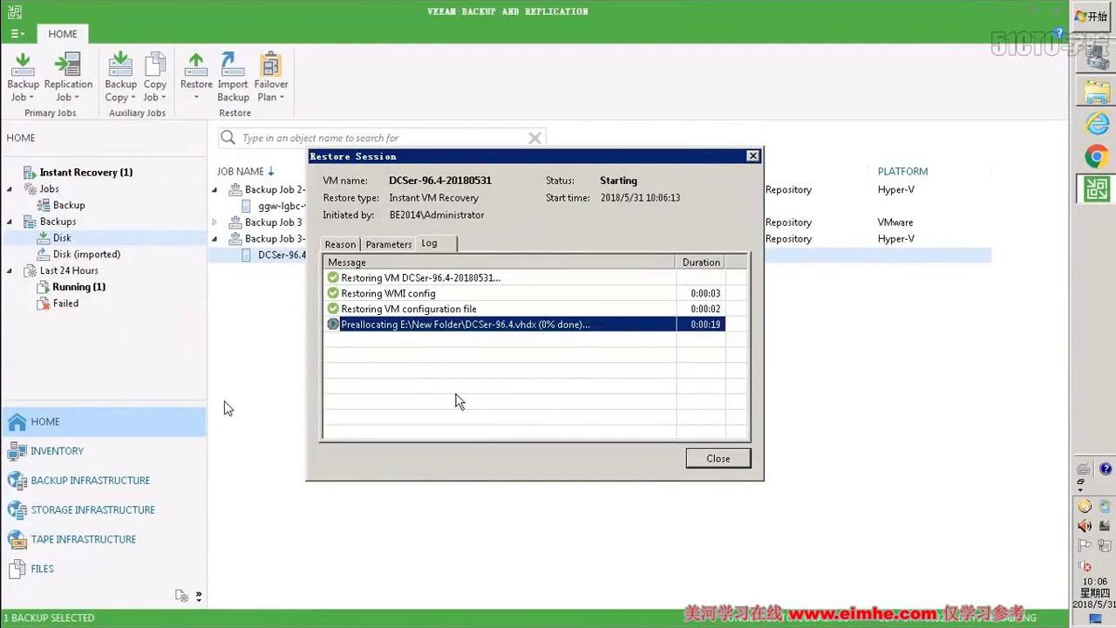
click(731, 462)
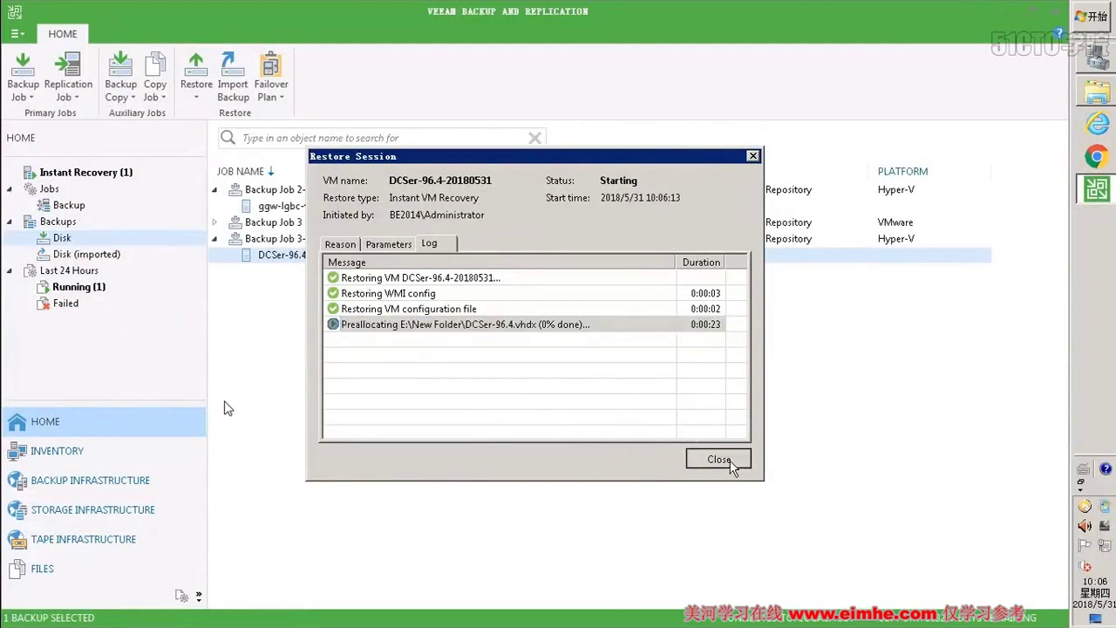
Try to migrate DCSer-96.4-20180531 to production from the Instant Recovery list.
click(104, 172)
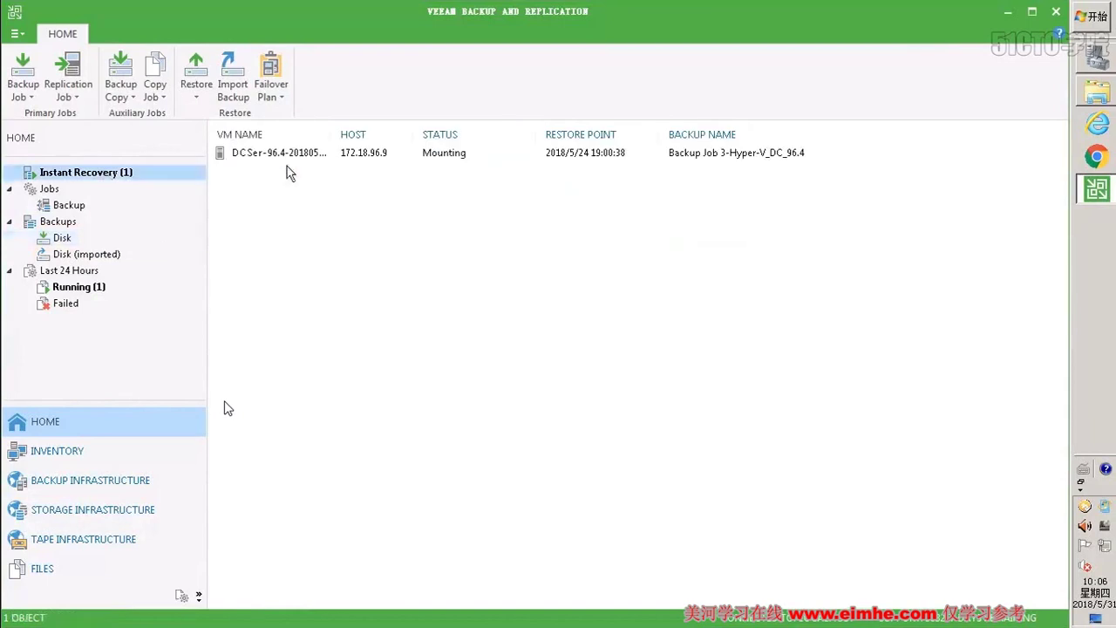
right_click(324, 159)
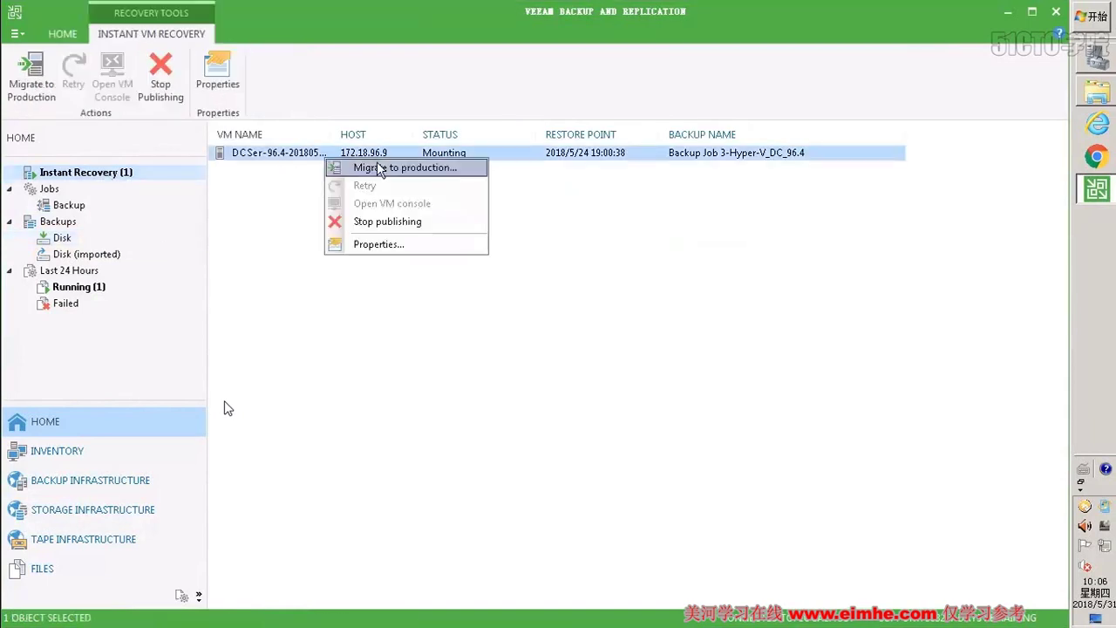
click(379, 168)
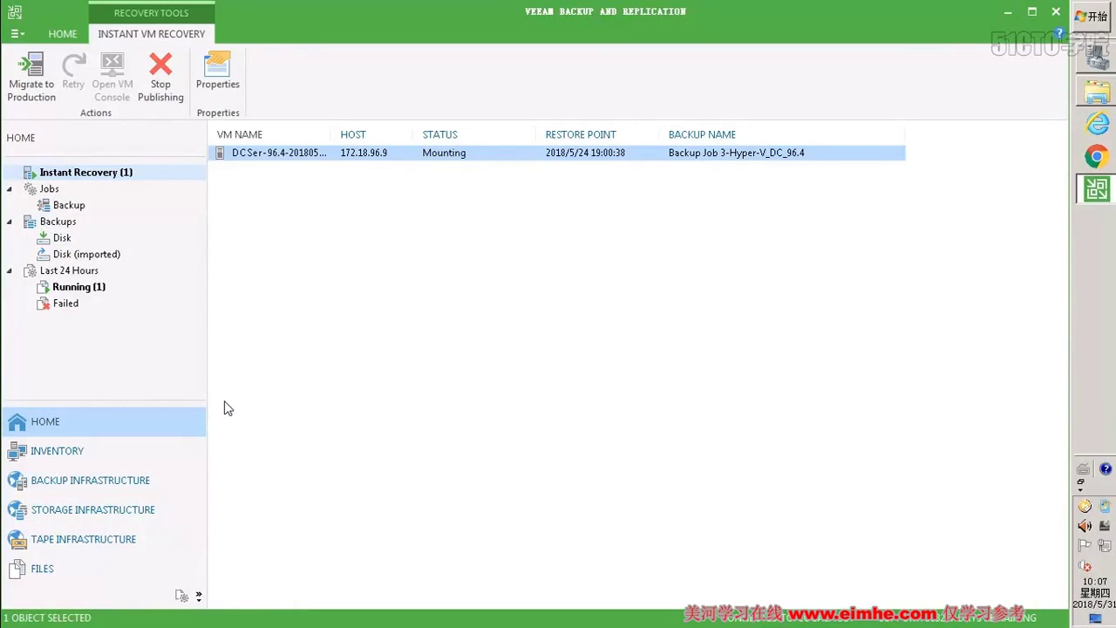
Open the statistics of the running DCSer-96.4-20180531 session and check the restore log.
click(78, 285)
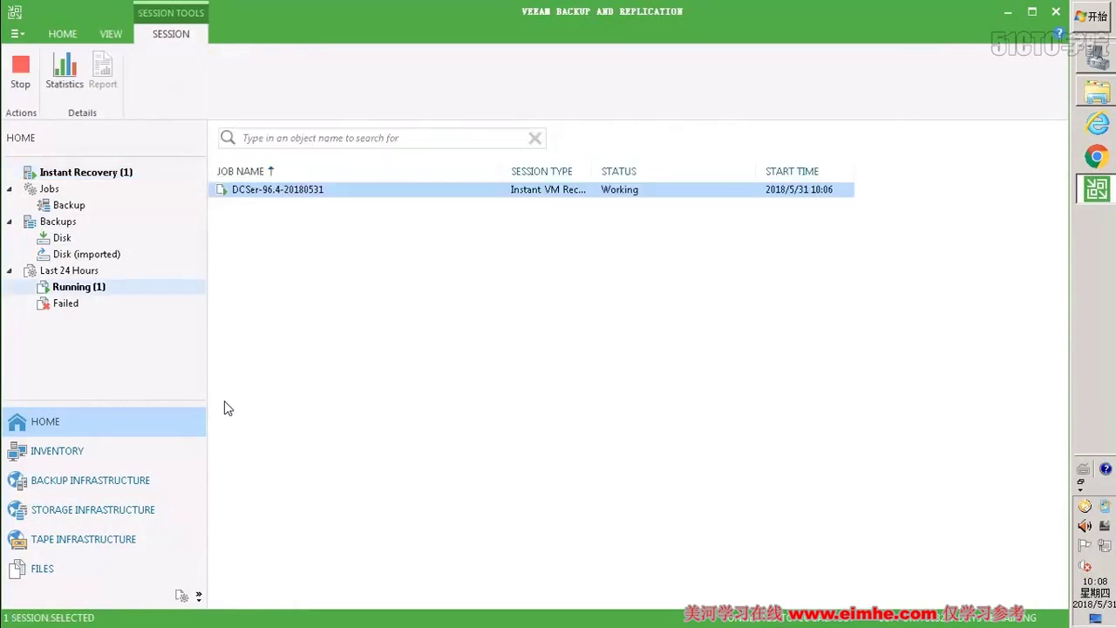
right_click(326, 192)
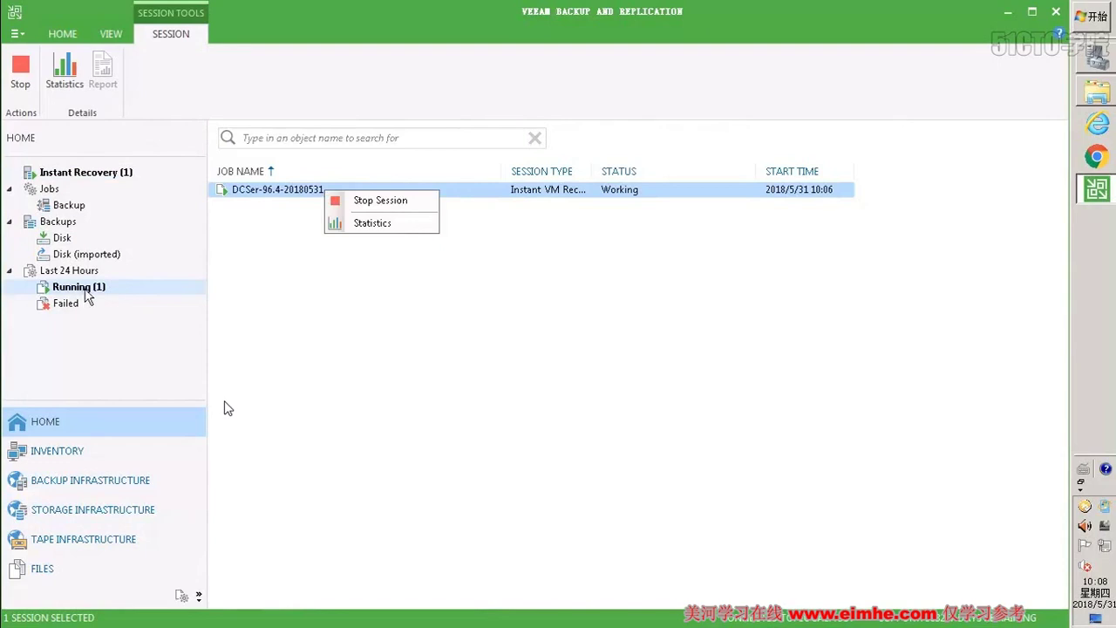
click(85, 291)
right_click(349, 202)
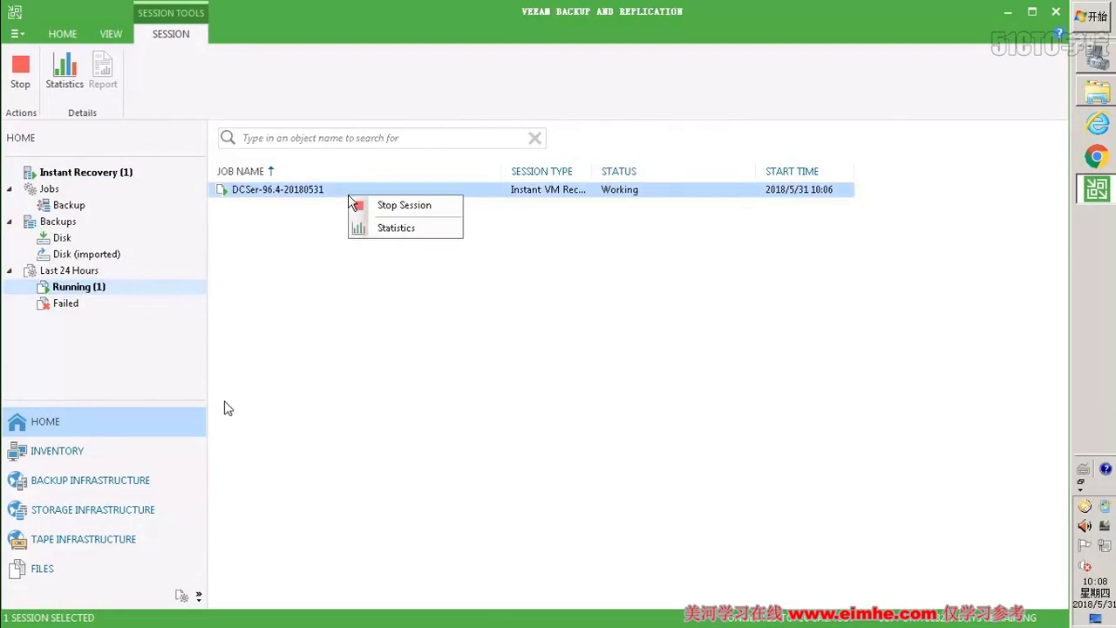
click(384, 227)
click(488, 418)
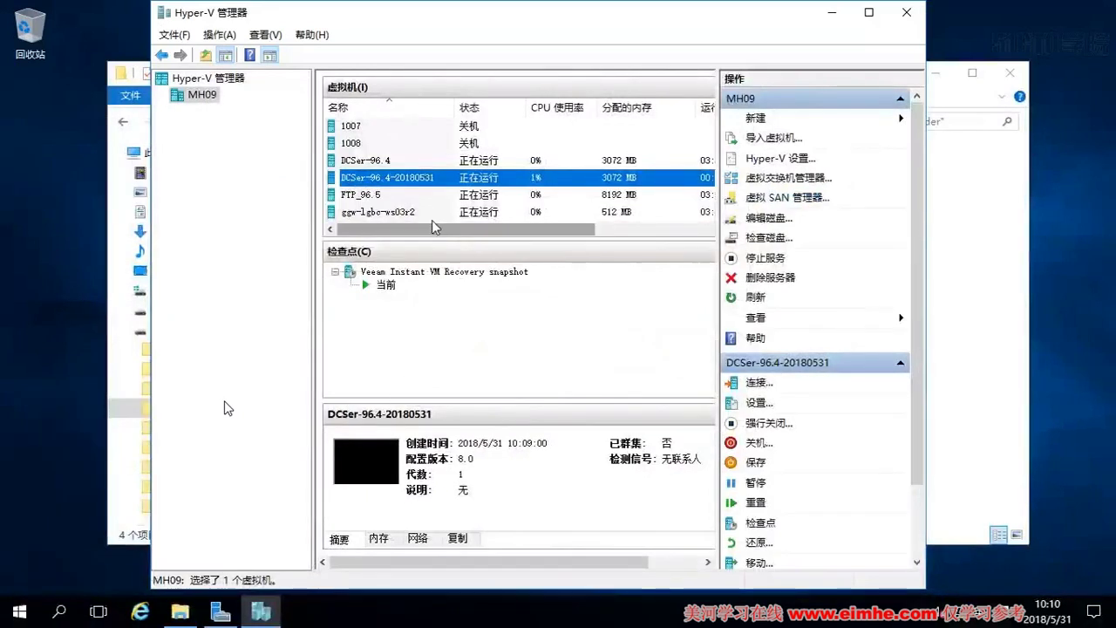
Connect to DCSer-96.4-20180531 from Hyper-V Manager and check the DCSer-96.4 disk file in E:\New Folder.
right_click(427, 180)
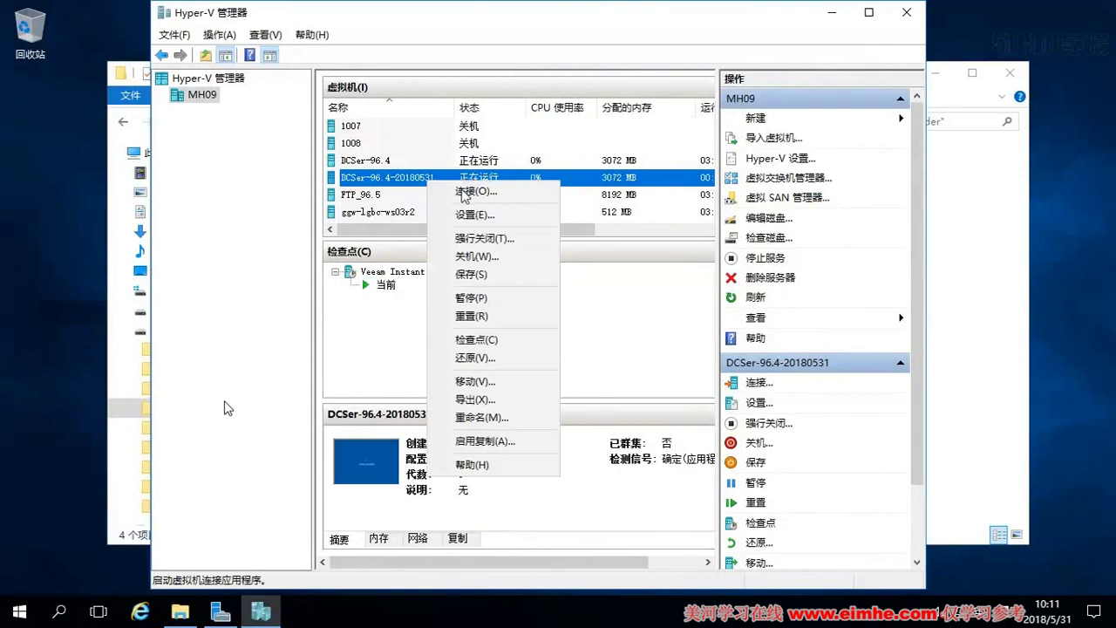
click(462, 191)
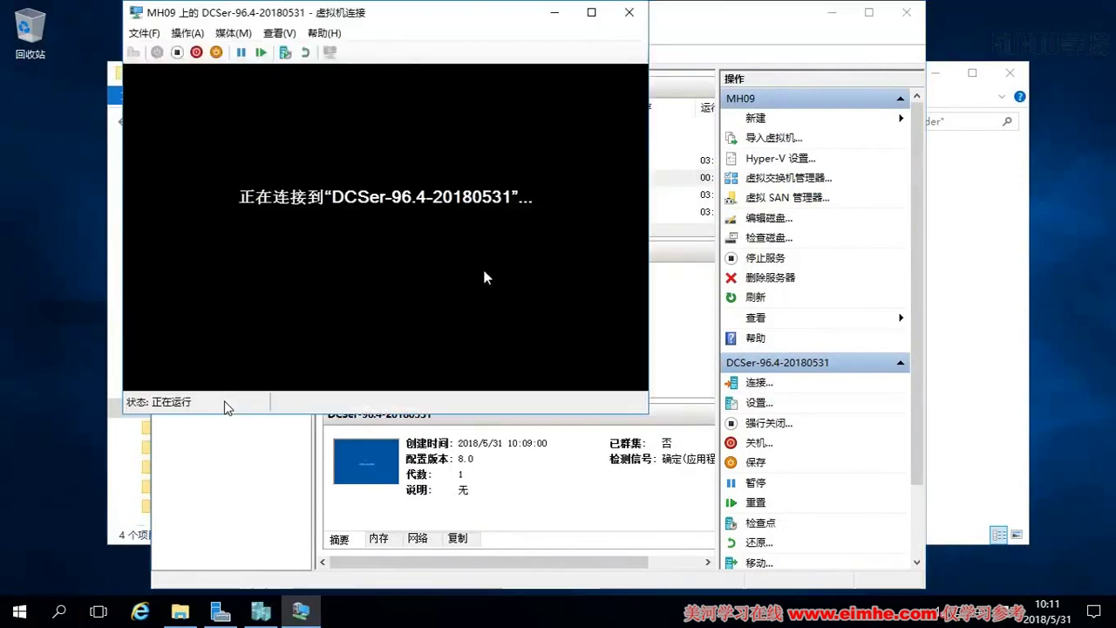
click(951, 326)
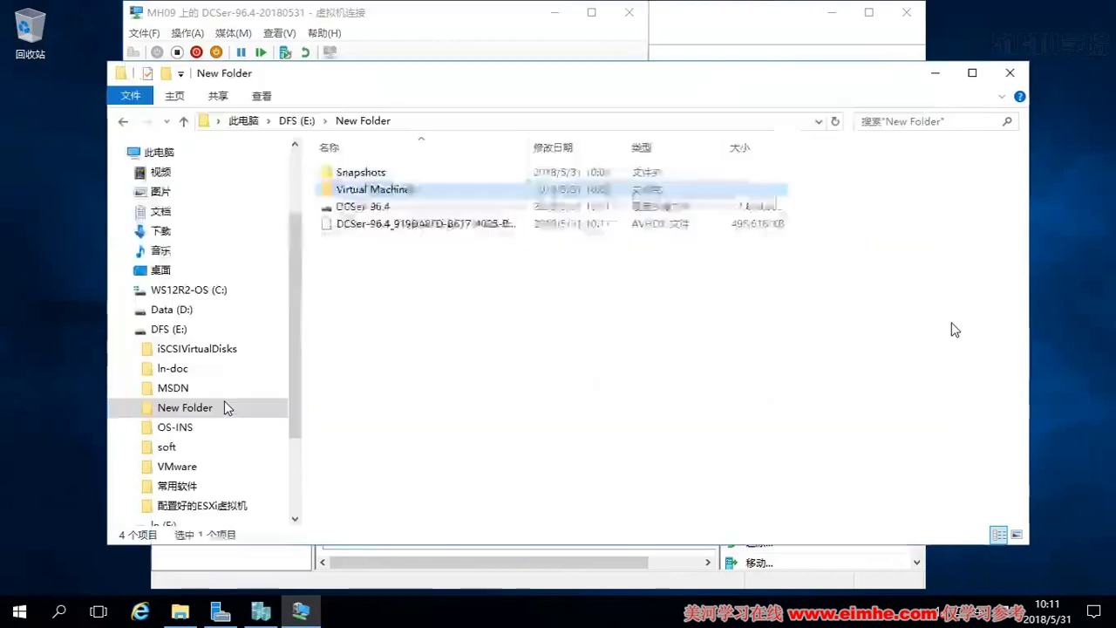
click(436, 208)
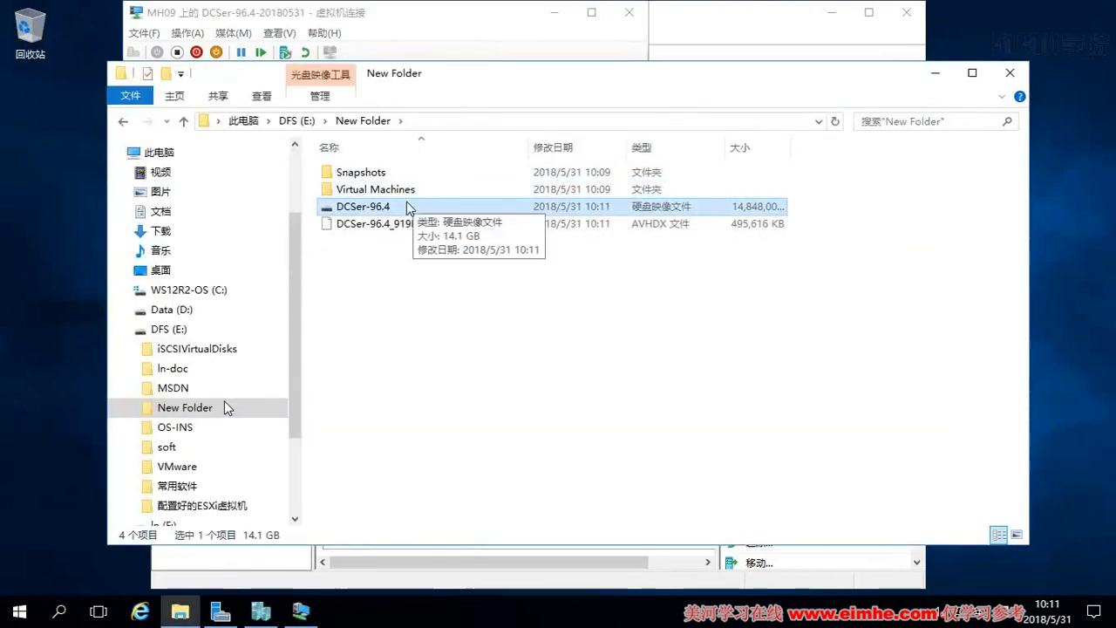
click(475, 42)
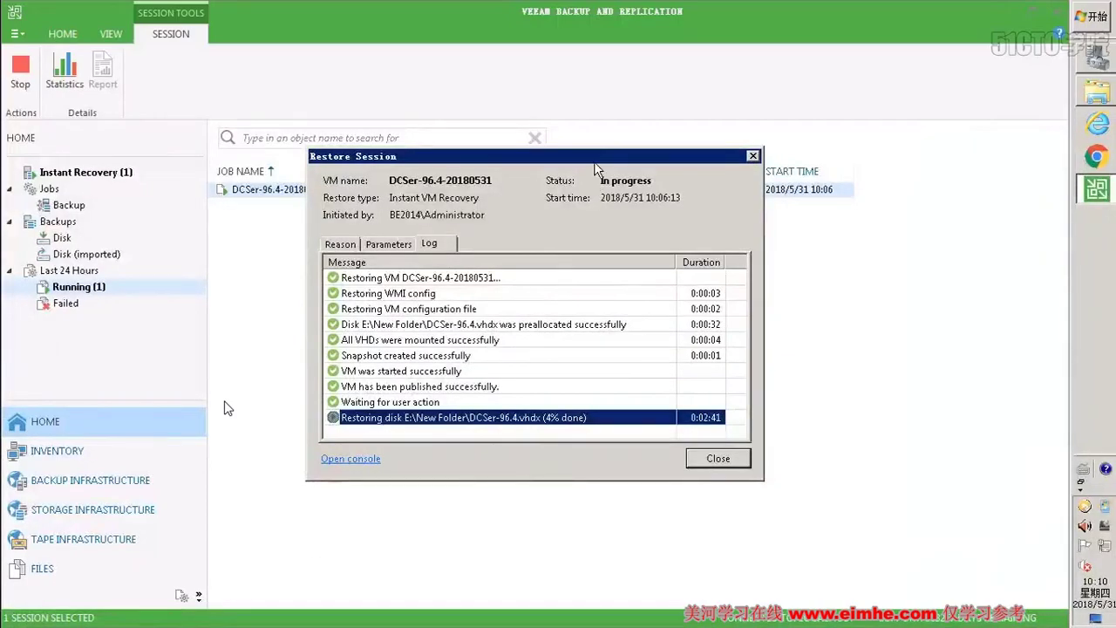
Close the restore session window and reopen the session details through the properties of DCSer-96.4-20180531 in the Instant Recovery list.
drag(594, 157, 586, 211)
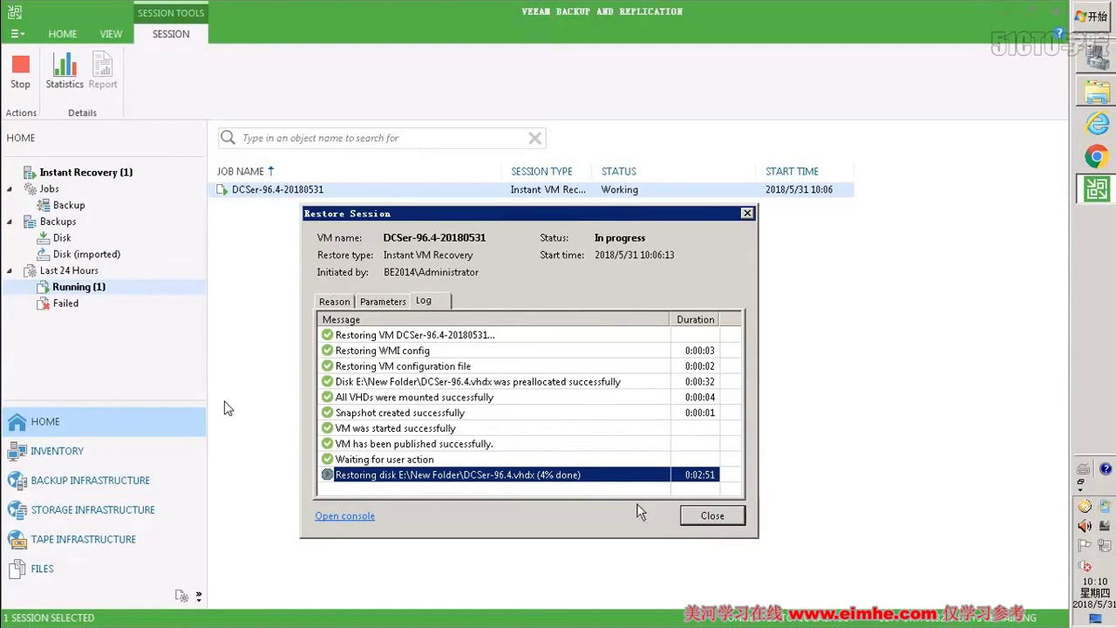
click(710, 515)
right_click(381, 194)
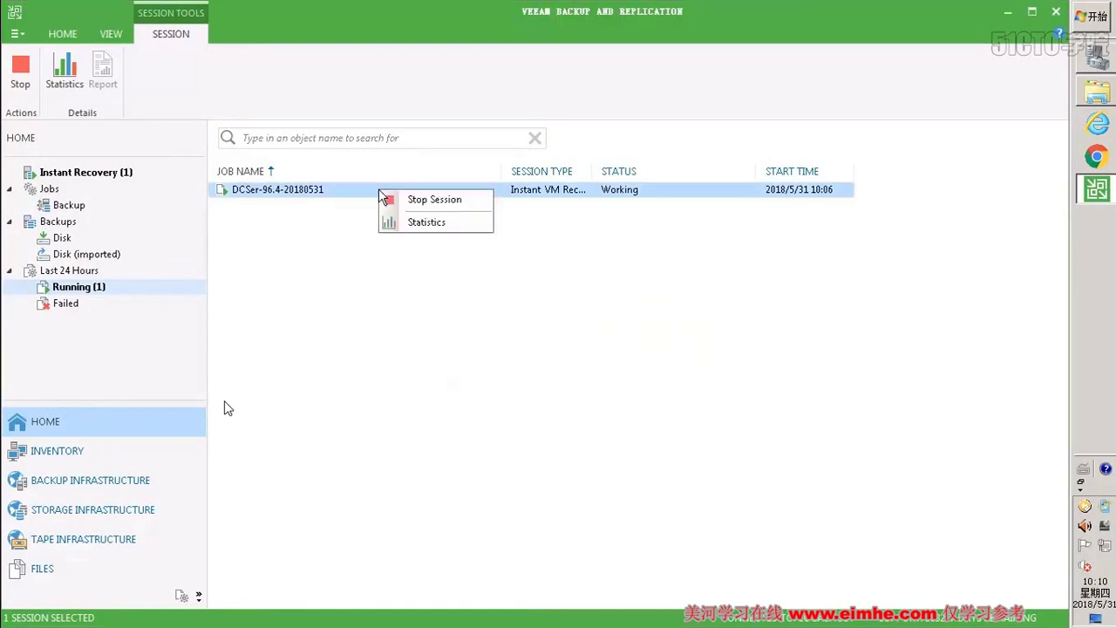
click(129, 176)
right_click(319, 165)
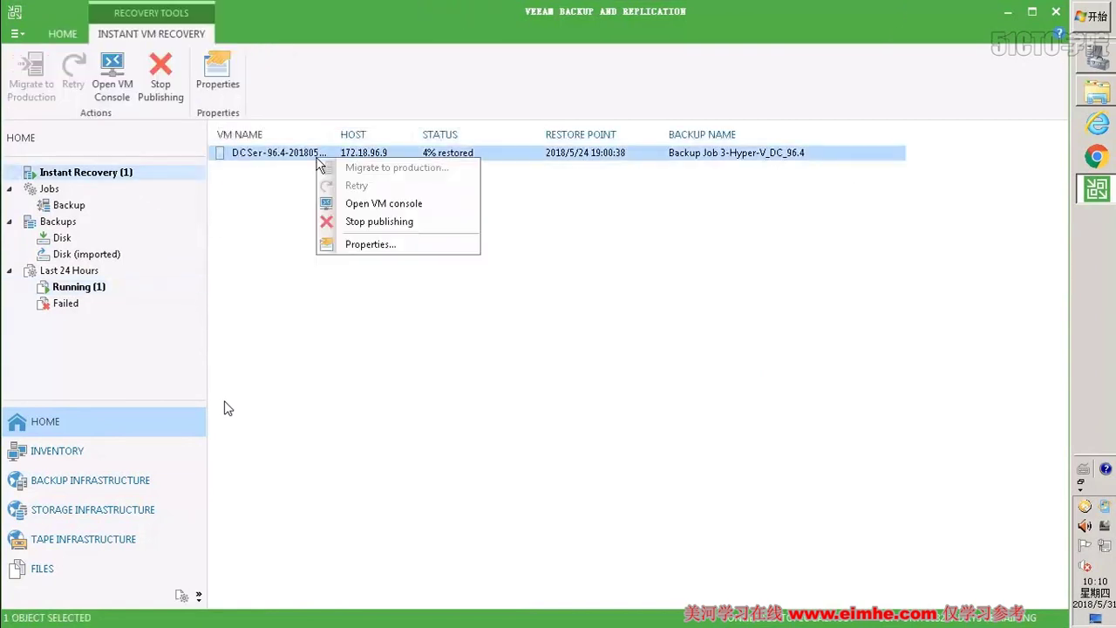
click(371, 245)
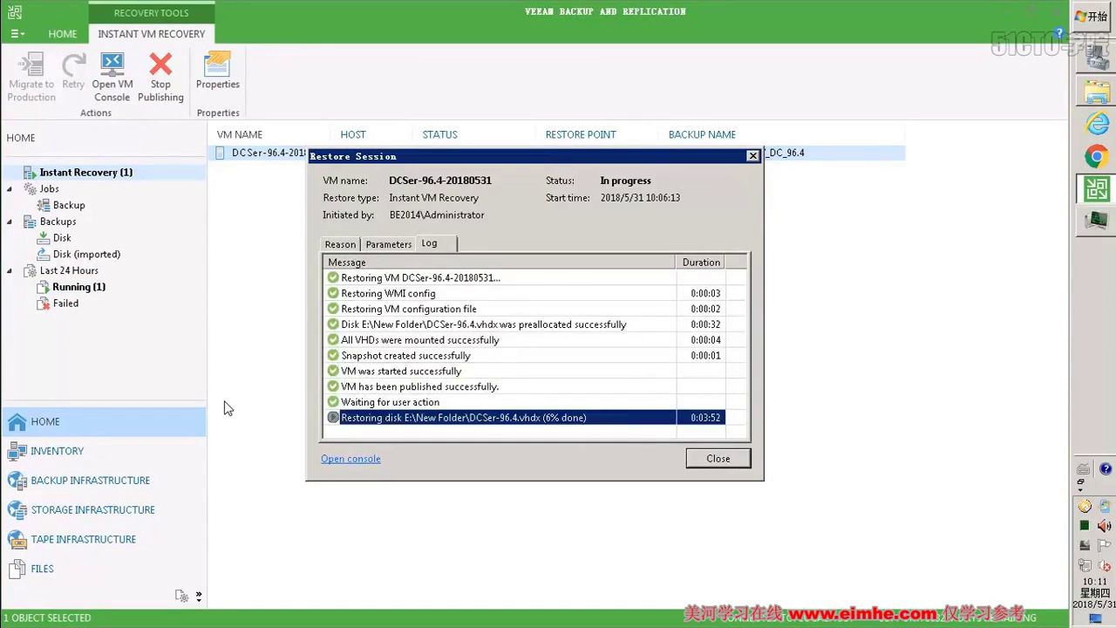
Check the network usage of the 本地连接 adapter in Task Manager, and return to the disk restore entry in the session log.
click(1097, 228)
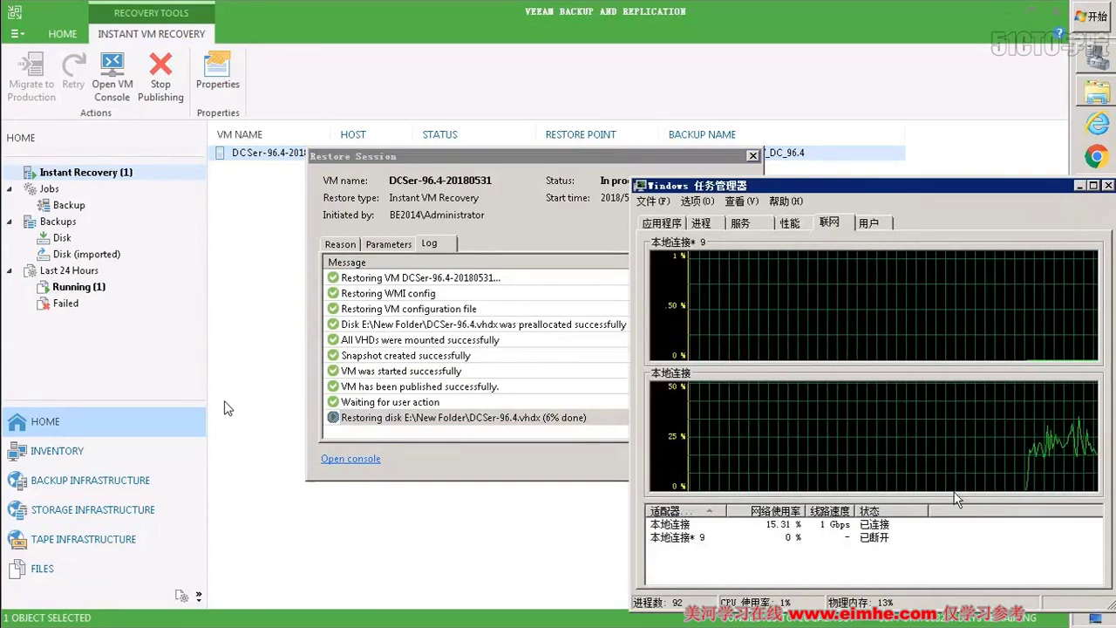
drag(940, 199, 879, 177)
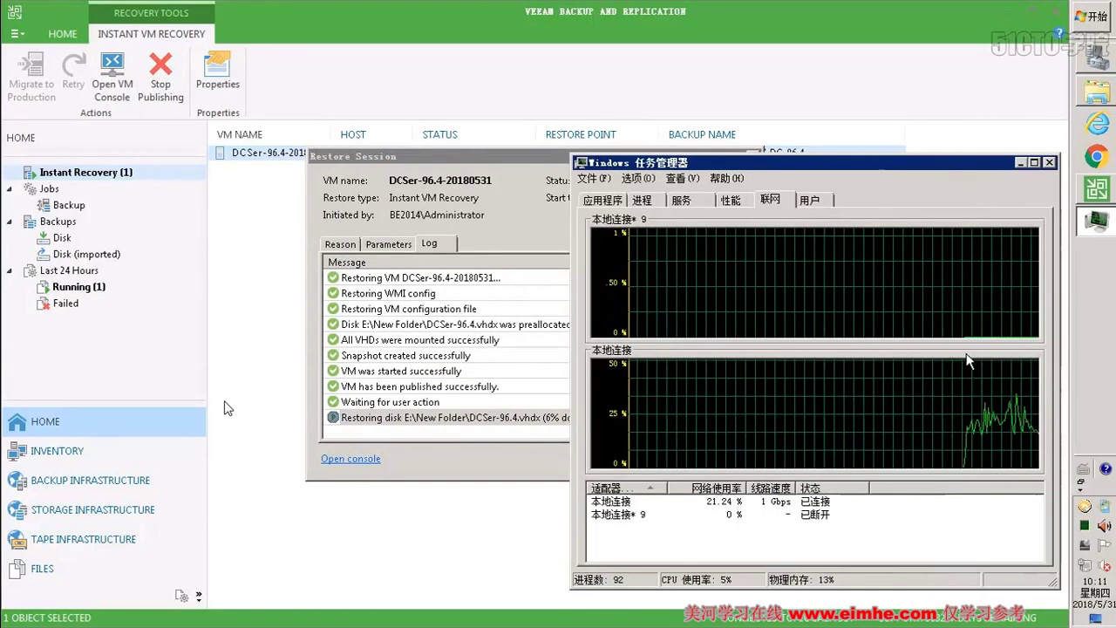
click(756, 504)
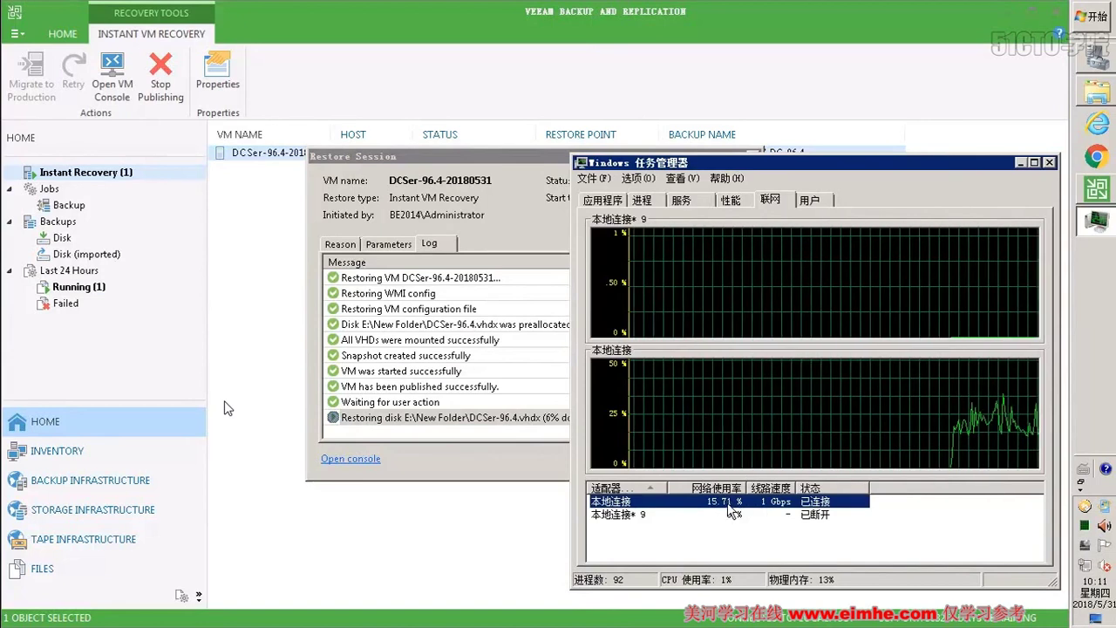
click(566, 472)
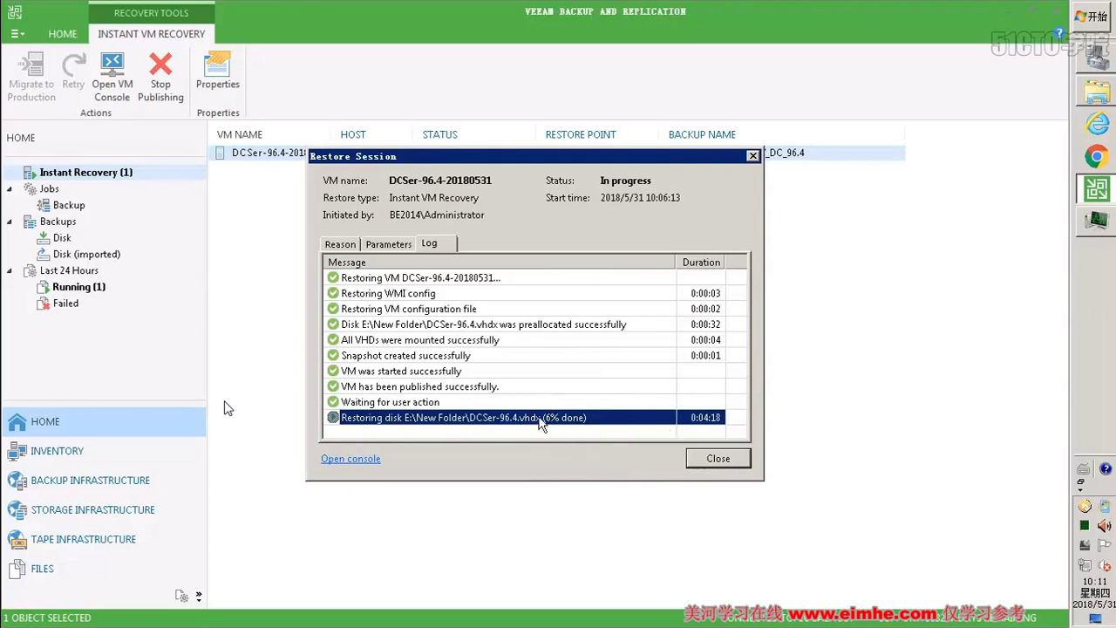
click(513, 404)
click(518, 416)
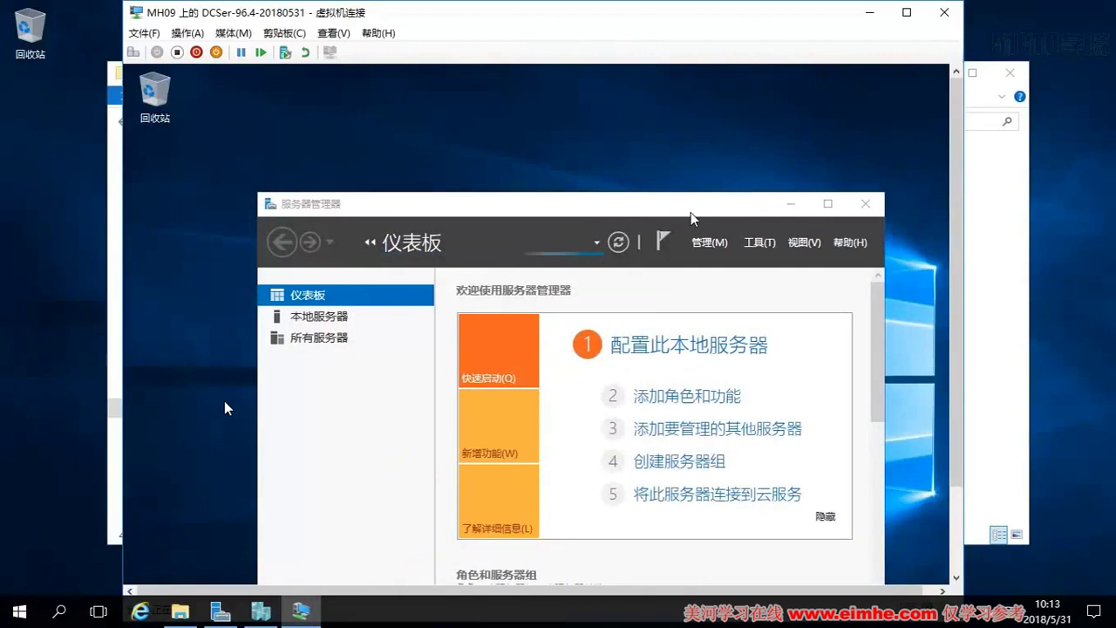
Examine the recovered VM's desktop in its console and the DCSer-96.4 AVHDX file in E:\New Folder, widening the name column.
drag(662, 209, 872, 277)
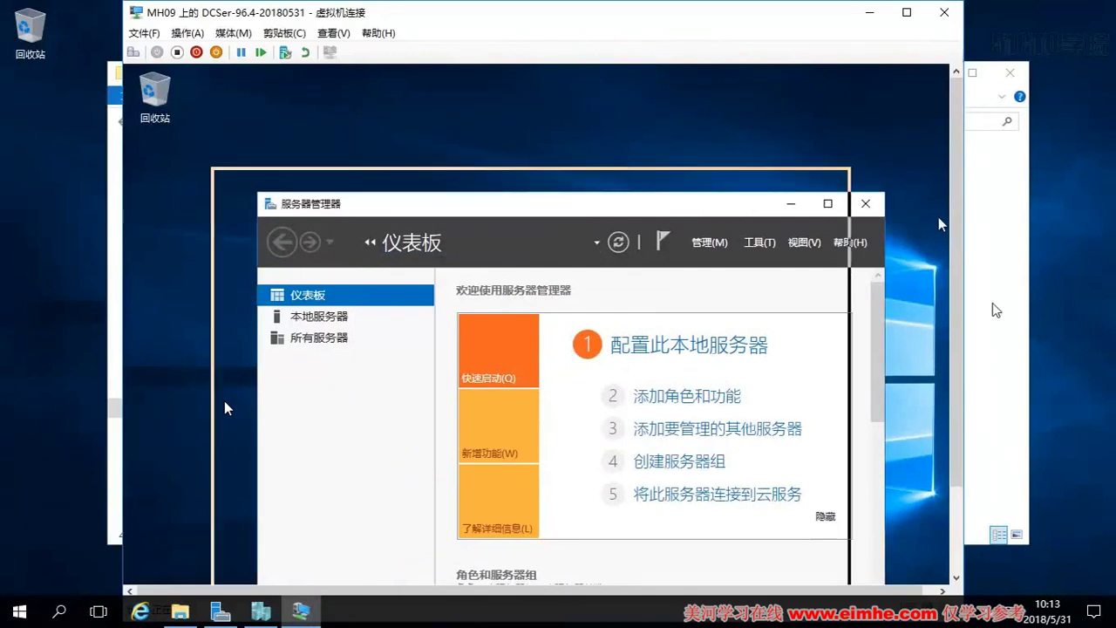
click(954, 501)
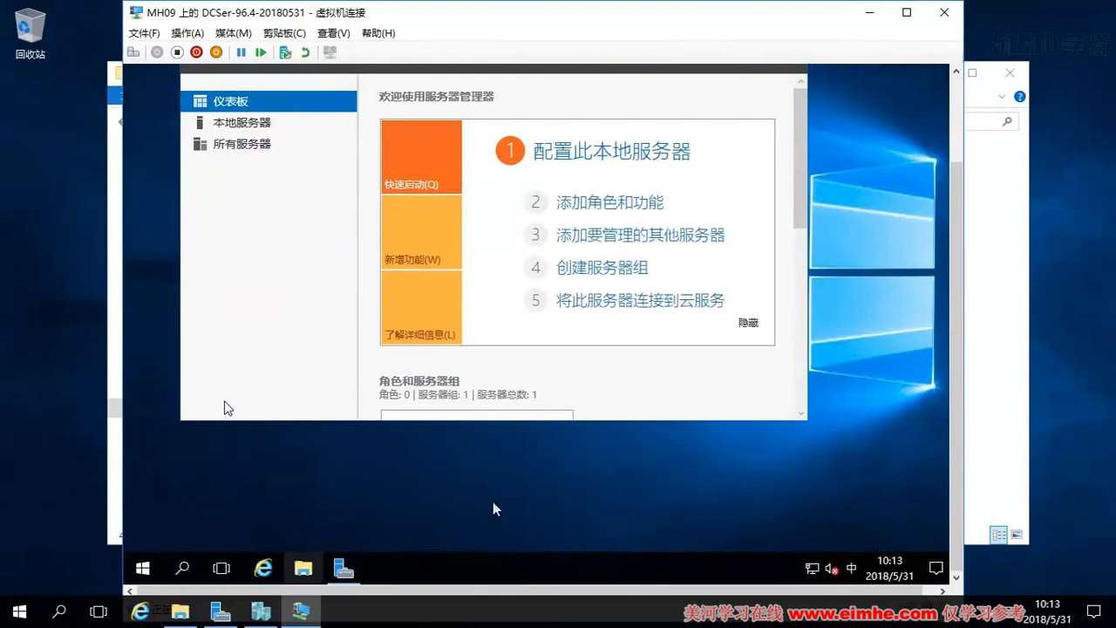
click(989, 467)
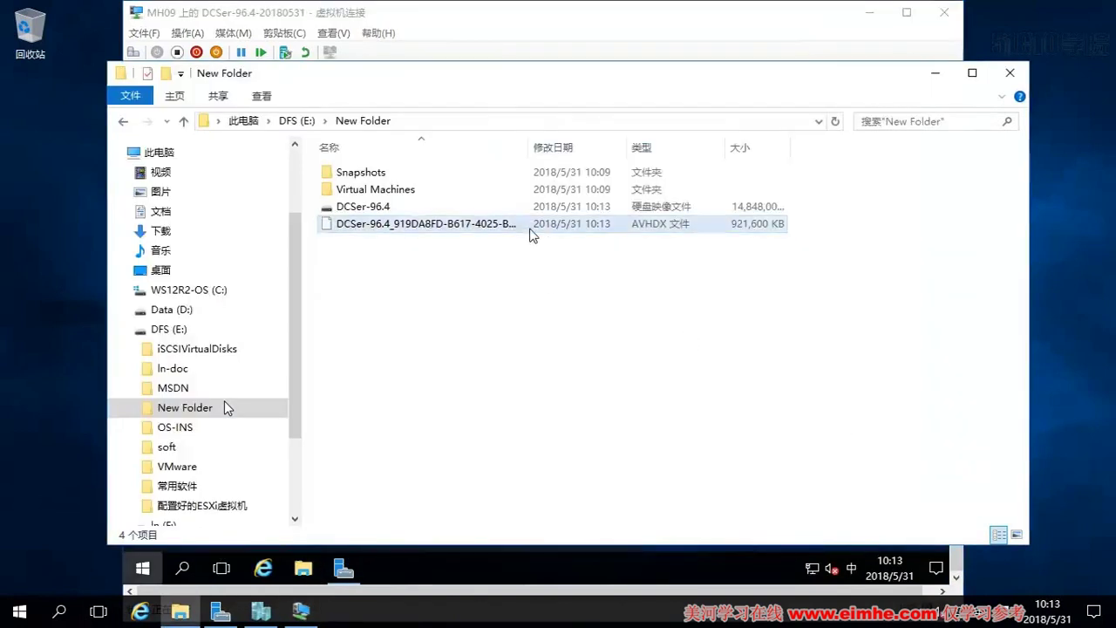
drag(534, 145, 572, 144)
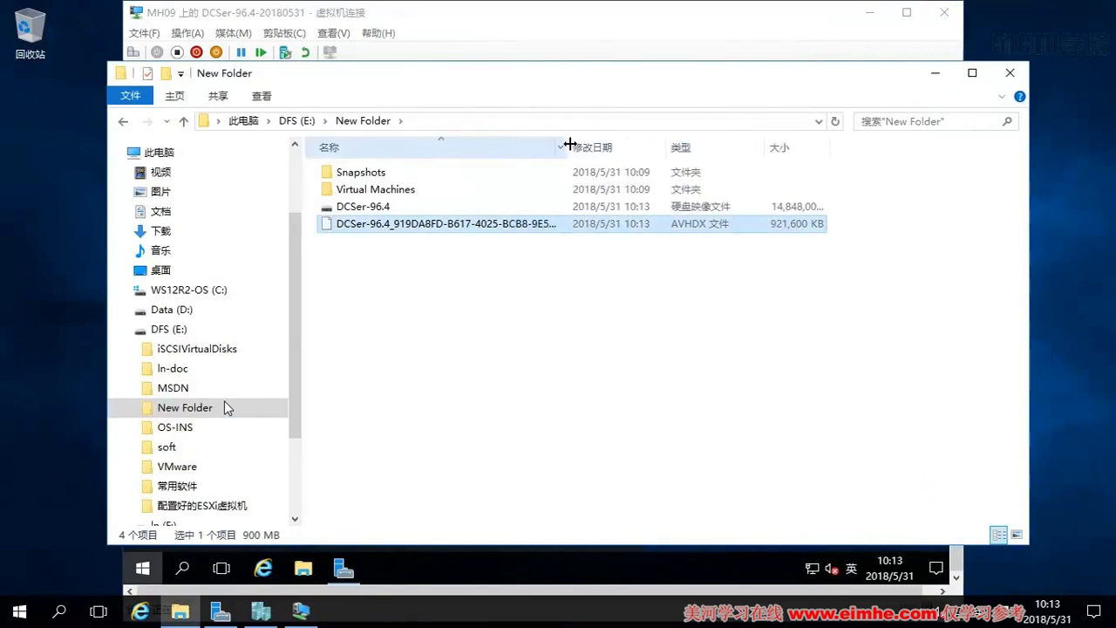
click(540, 48)
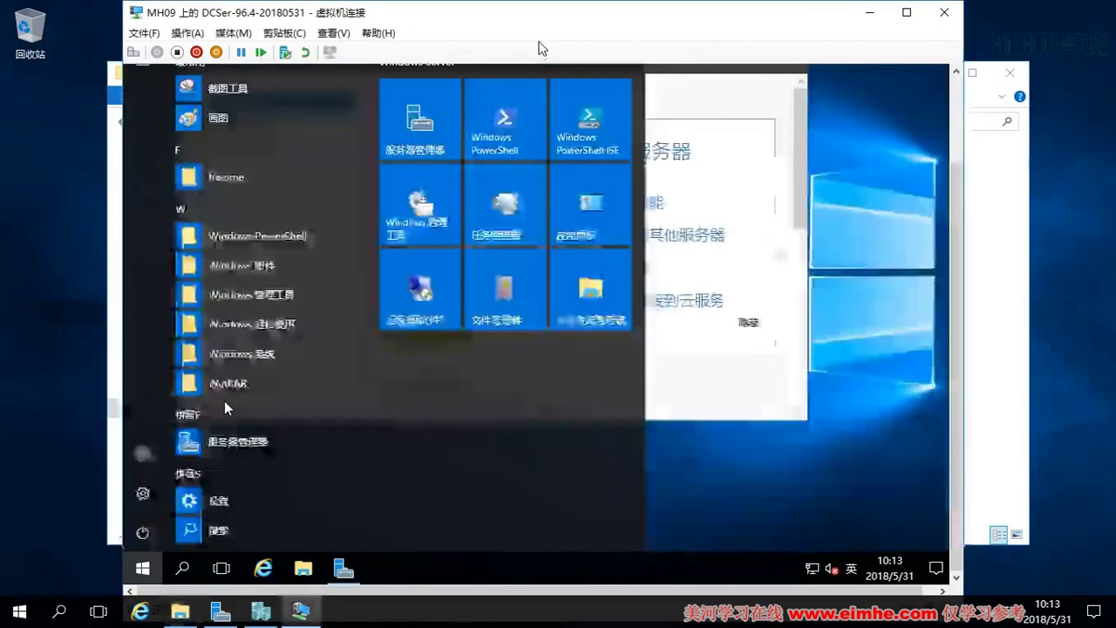
click(708, 490)
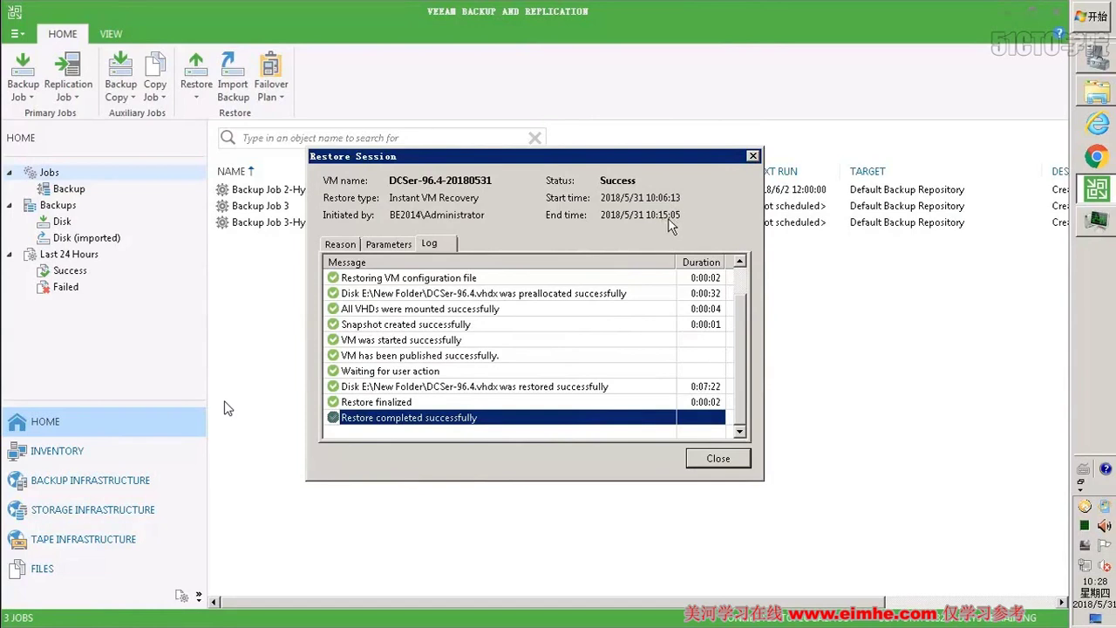
Close the restore session window and accept the available-updates prompt in the recovered VM's console.
click(723, 460)
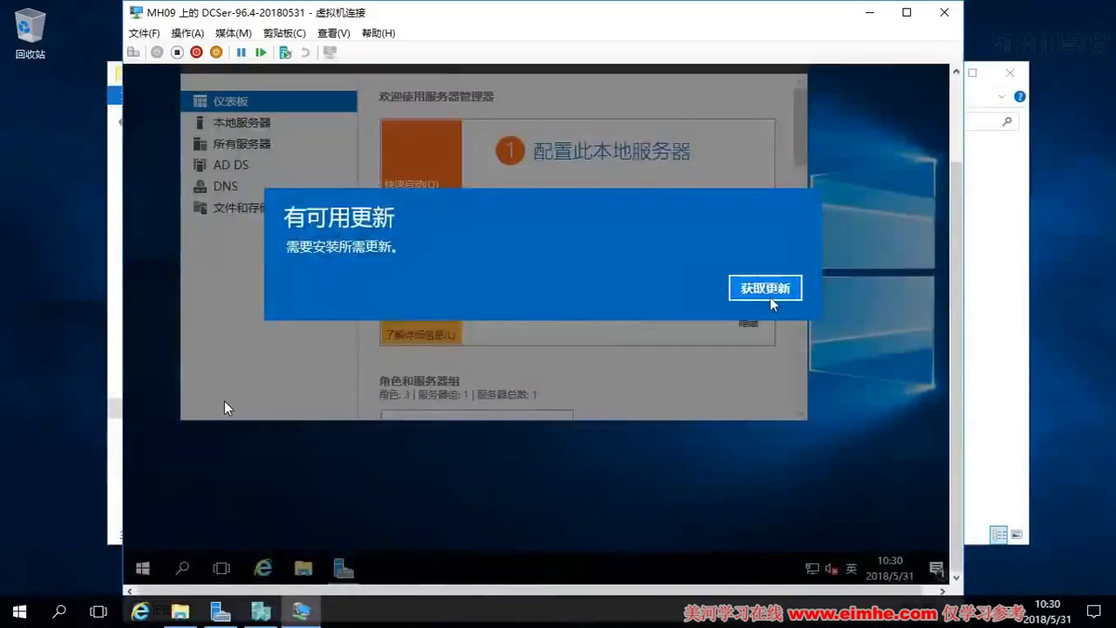
click(748, 289)
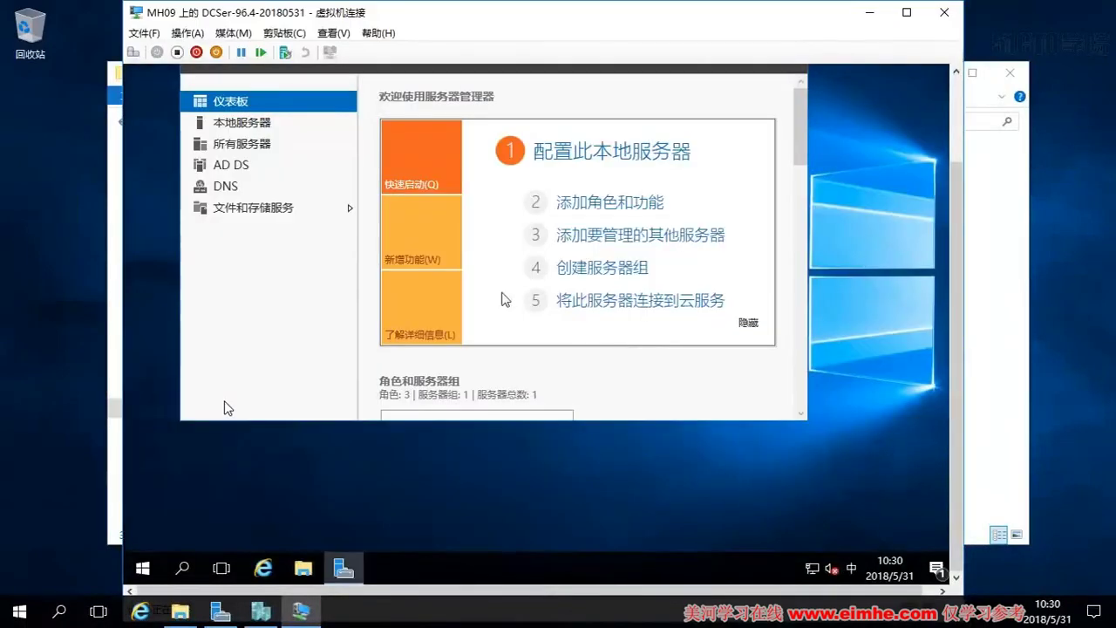
Check which files are in E:\New Folder on the Hyper-V host after the restore.
click(996, 291)
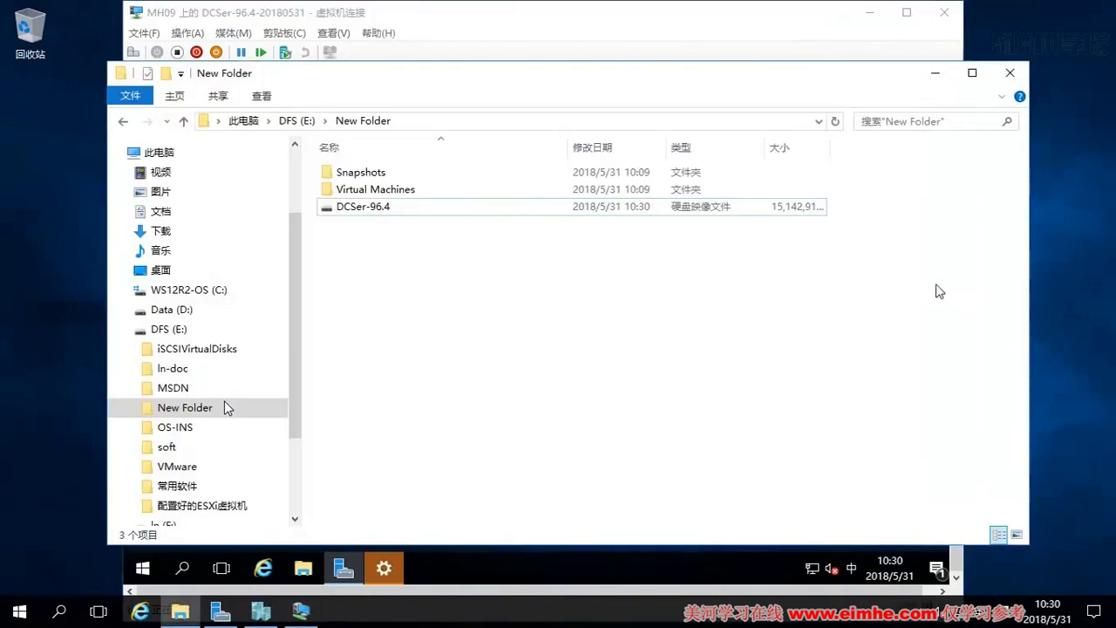
click(204, 410)
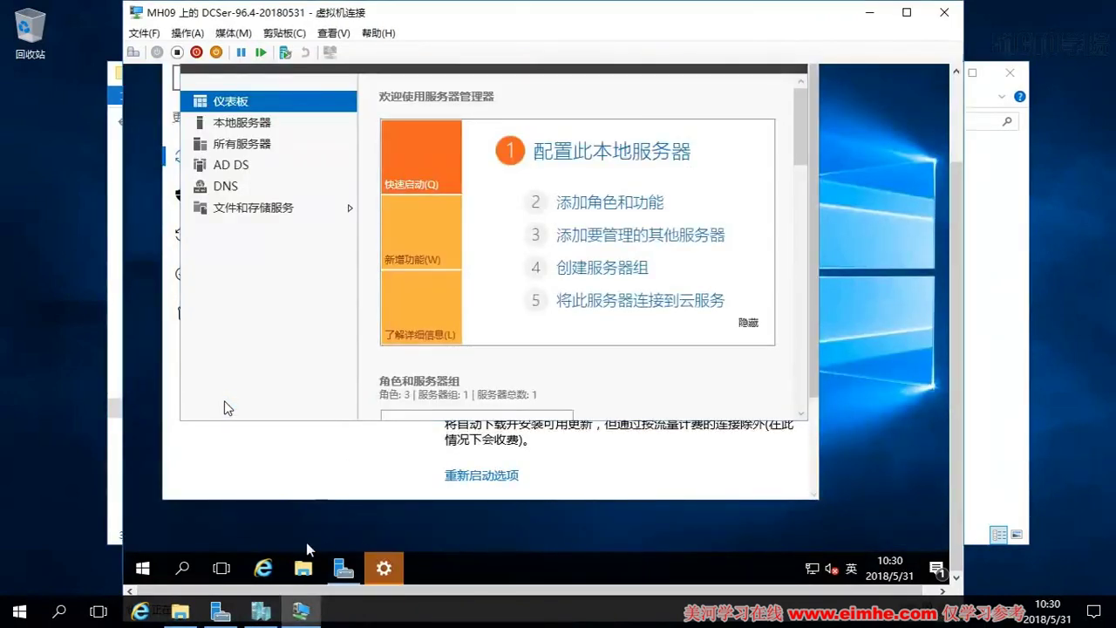
Shut down the original virtual machine DCSer-96.4 in Hyper-V Manager and confirm the shutdown.
click(260, 610)
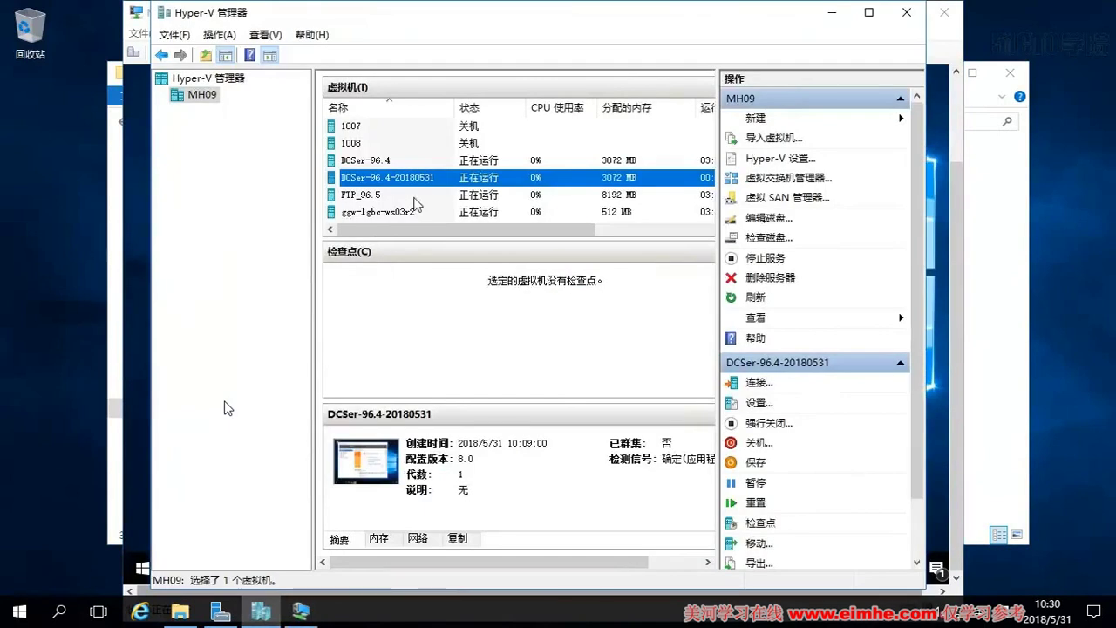
click(414, 164)
right_click(413, 164)
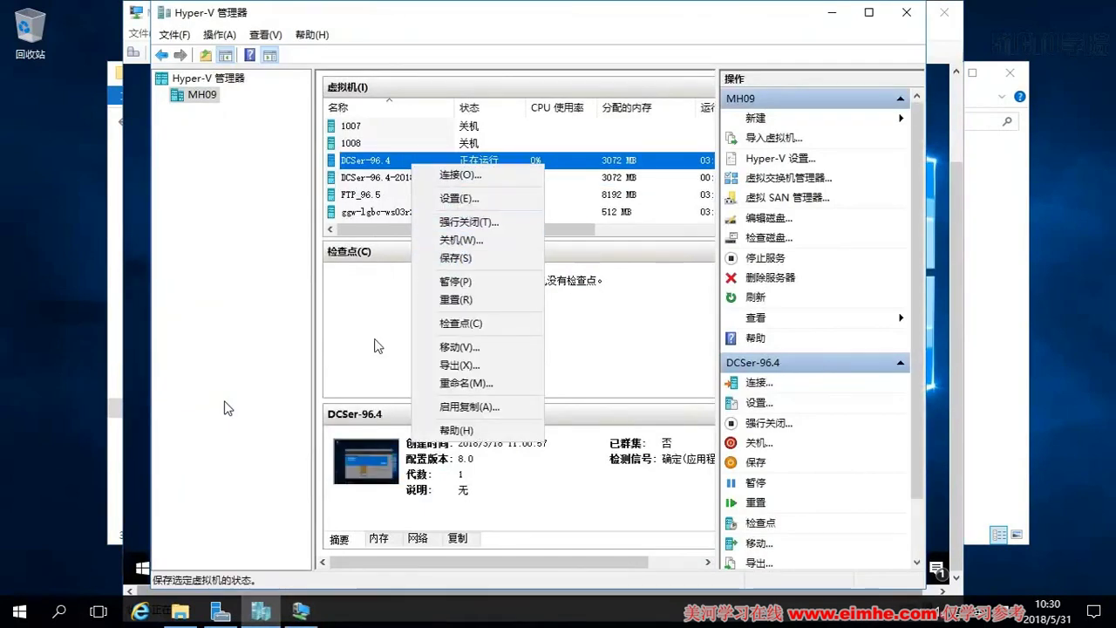
click(470, 240)
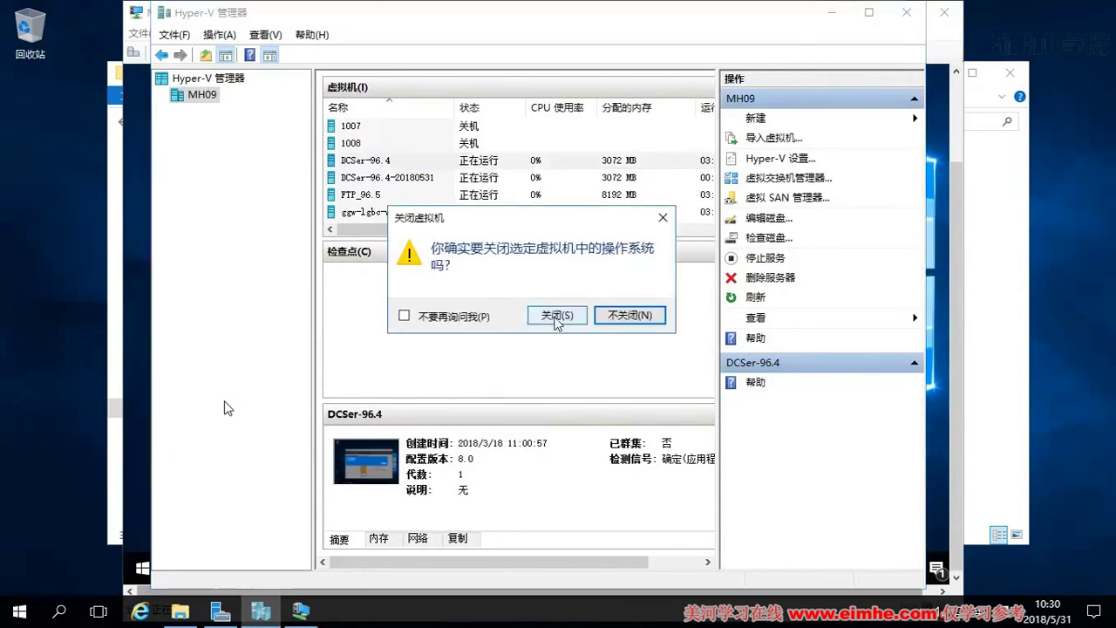
click(556, 319)
click(576, 335)
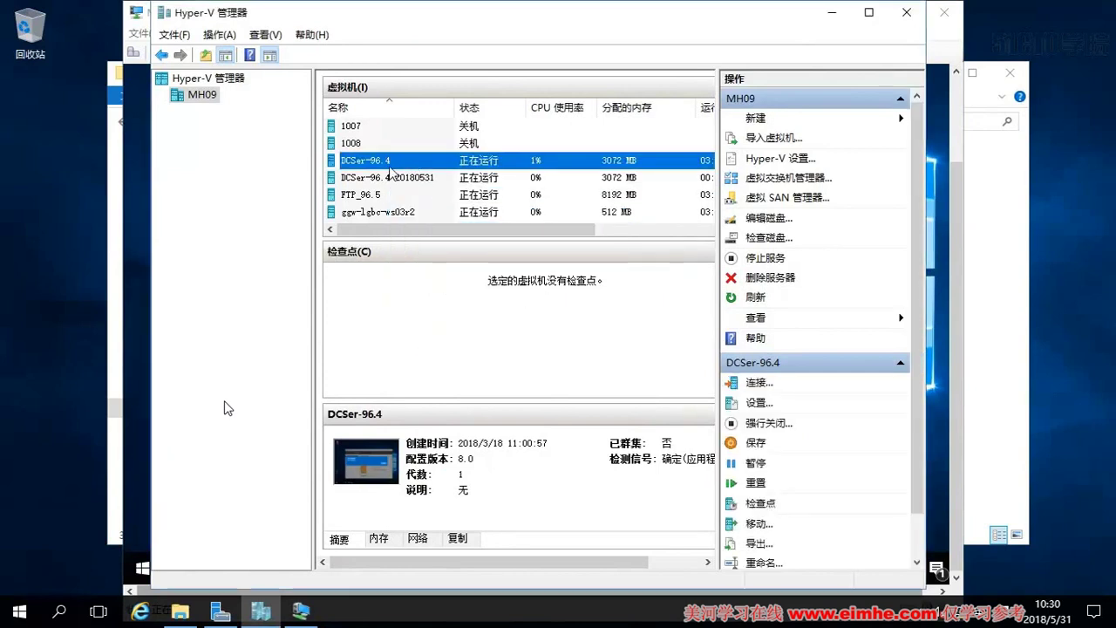
Check the states of DCSer-96.4 and DCSer-96.4-20180531 in the Hyper-V virtual machine list.
right_click(417, 167)
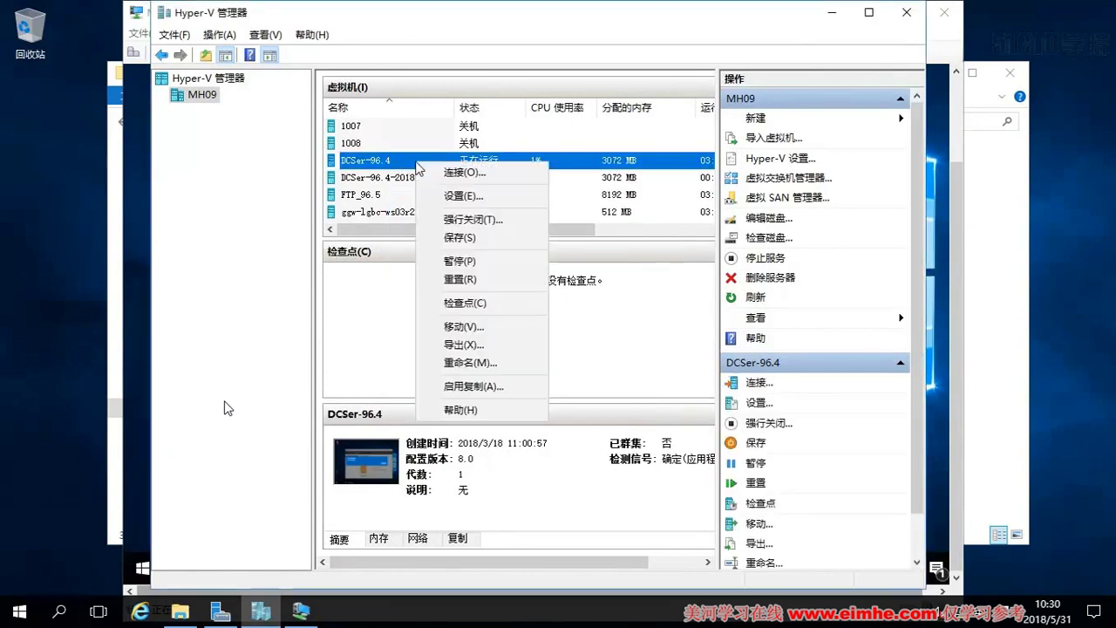
click(393, 178)
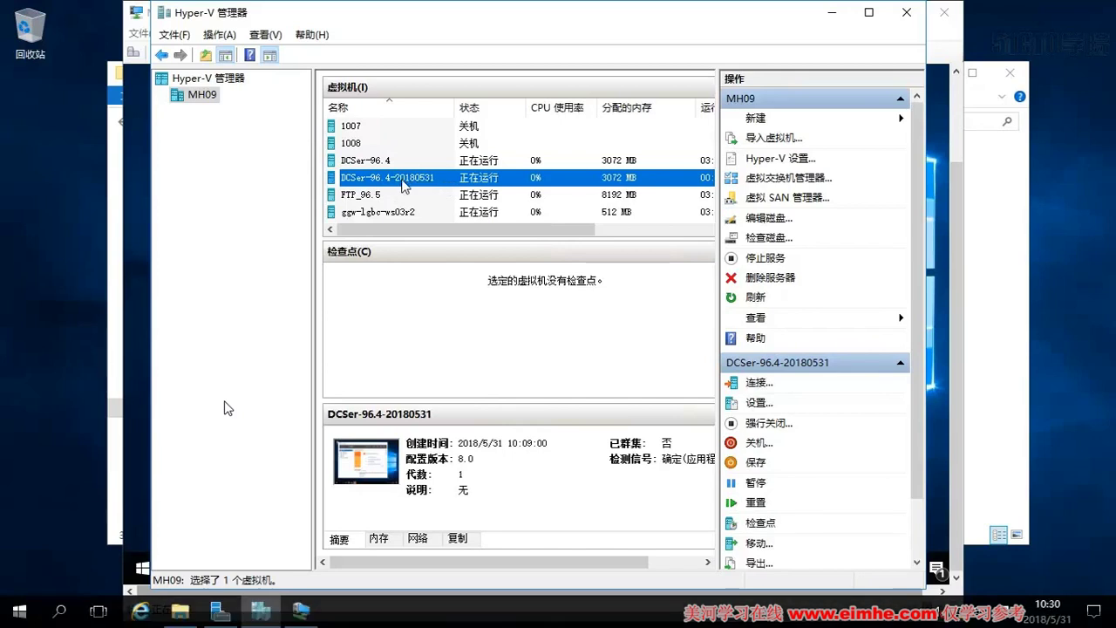
click(386, 162)
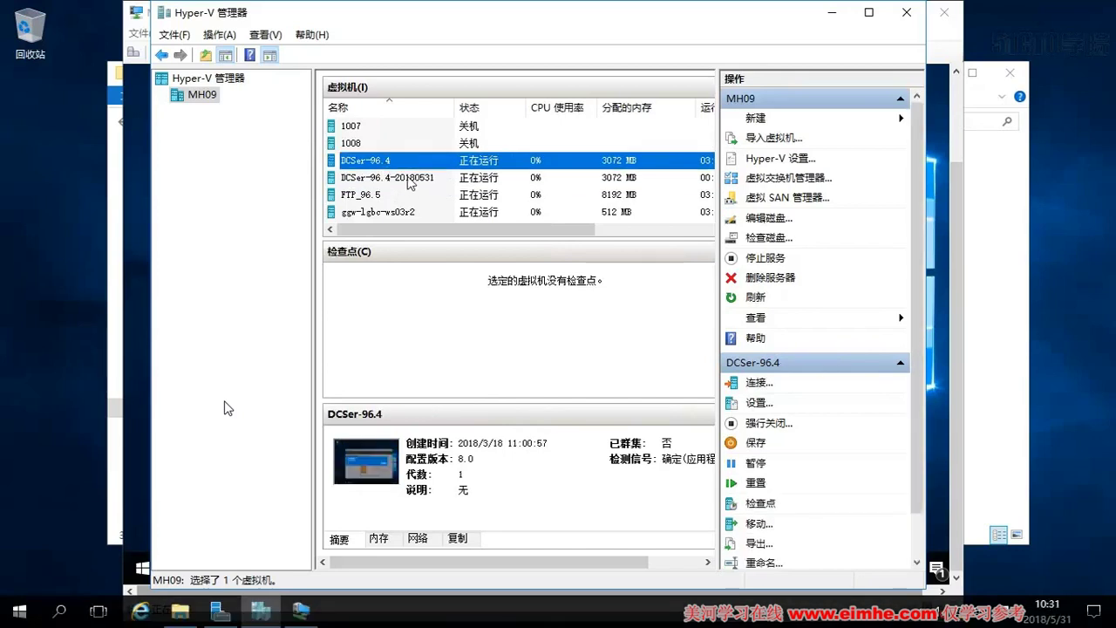
click(401, 166)
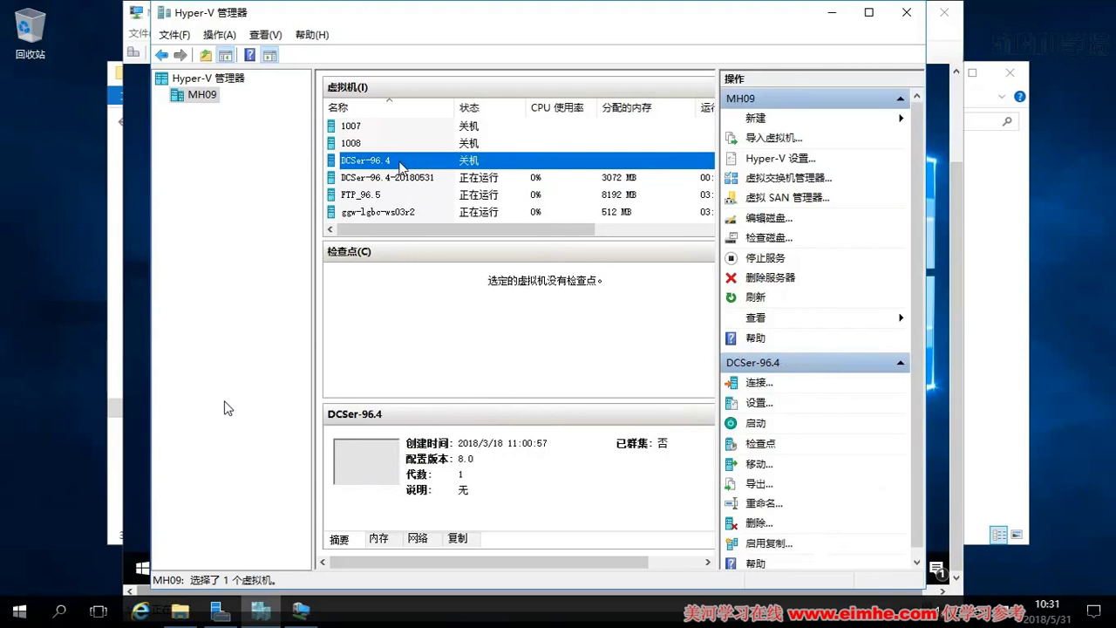
click(406, 178)
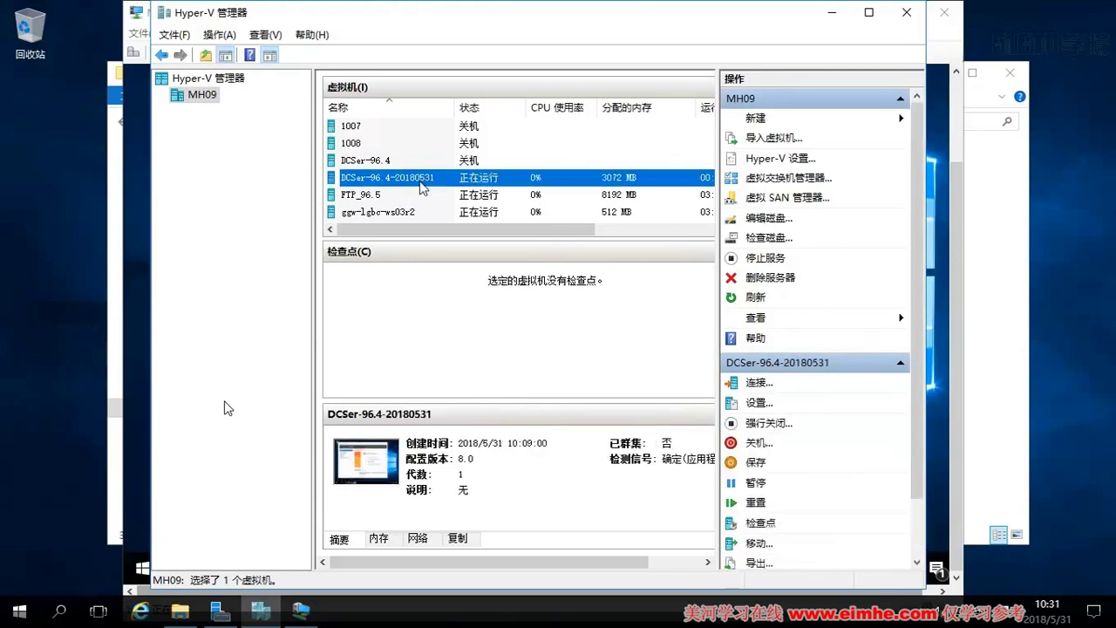